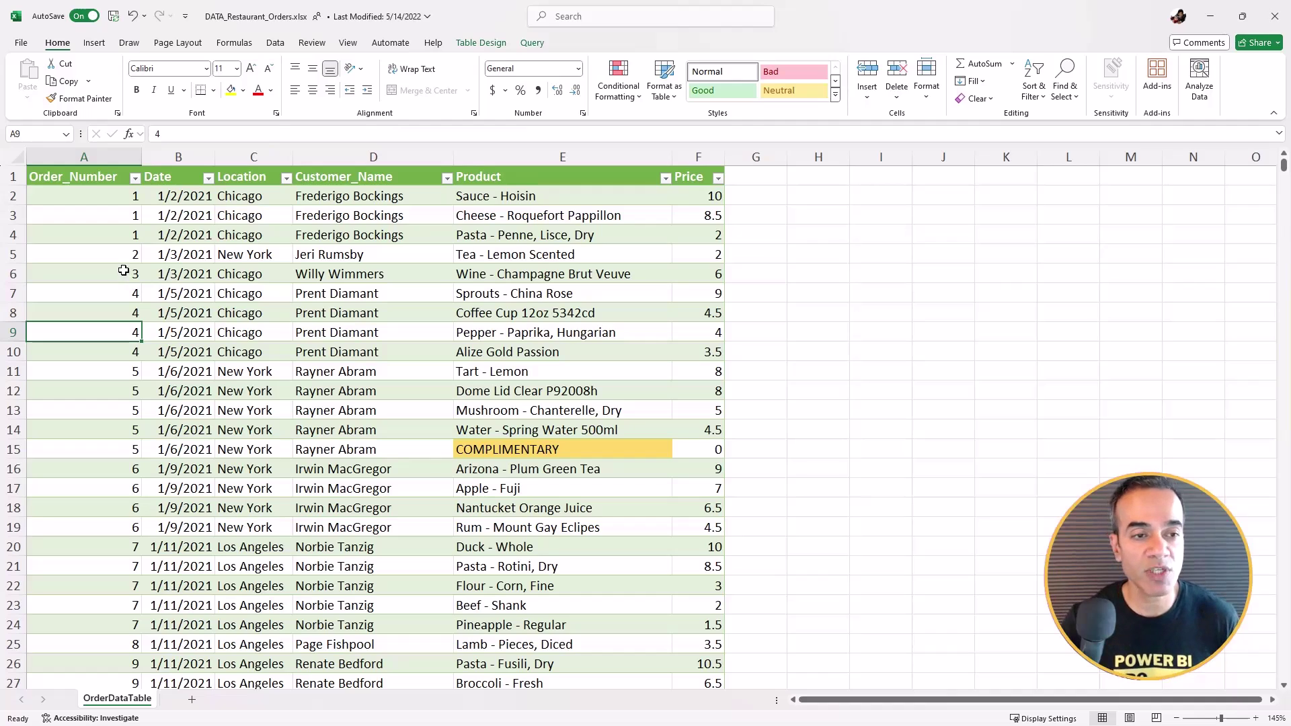
{"action": "left_click", "coordinate": [118, 266]}
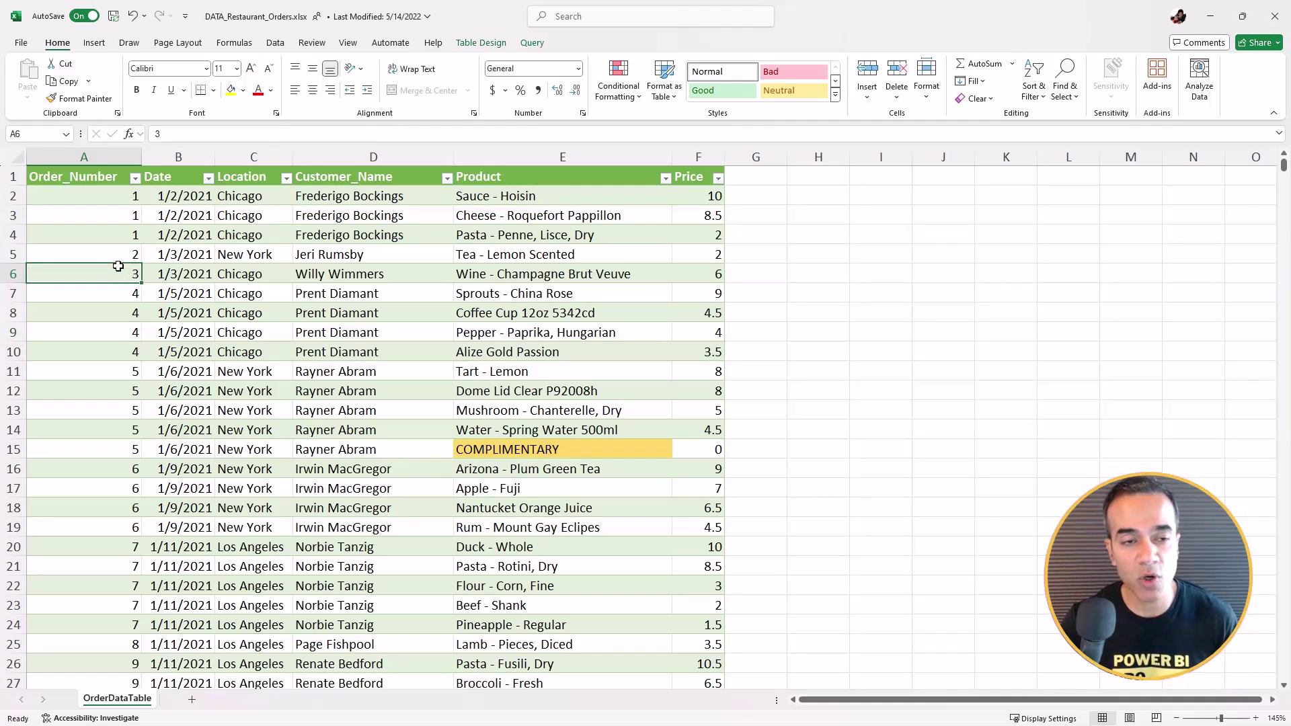
{"action": "left_click", "coordinate": [109, 201]}
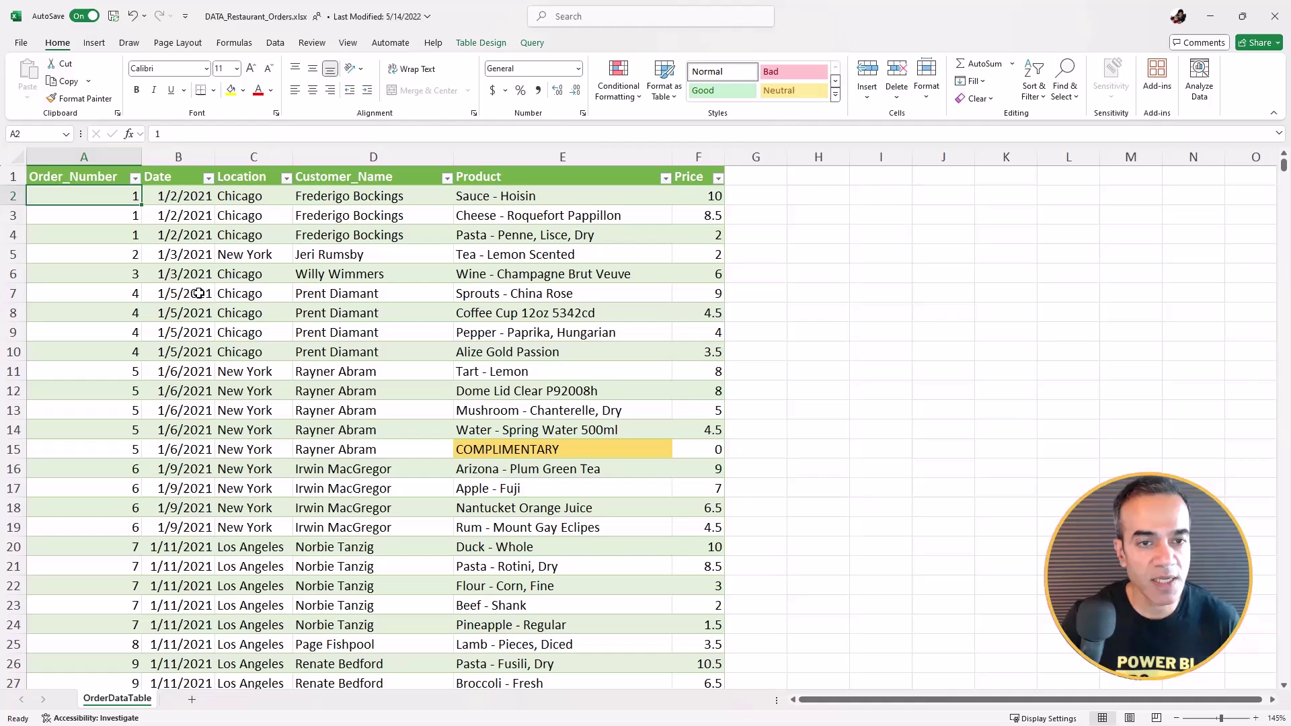
{"action": "scroll", "coordinate": [206, 293], "scroll_direction": "up", "scroll_amount": 2}
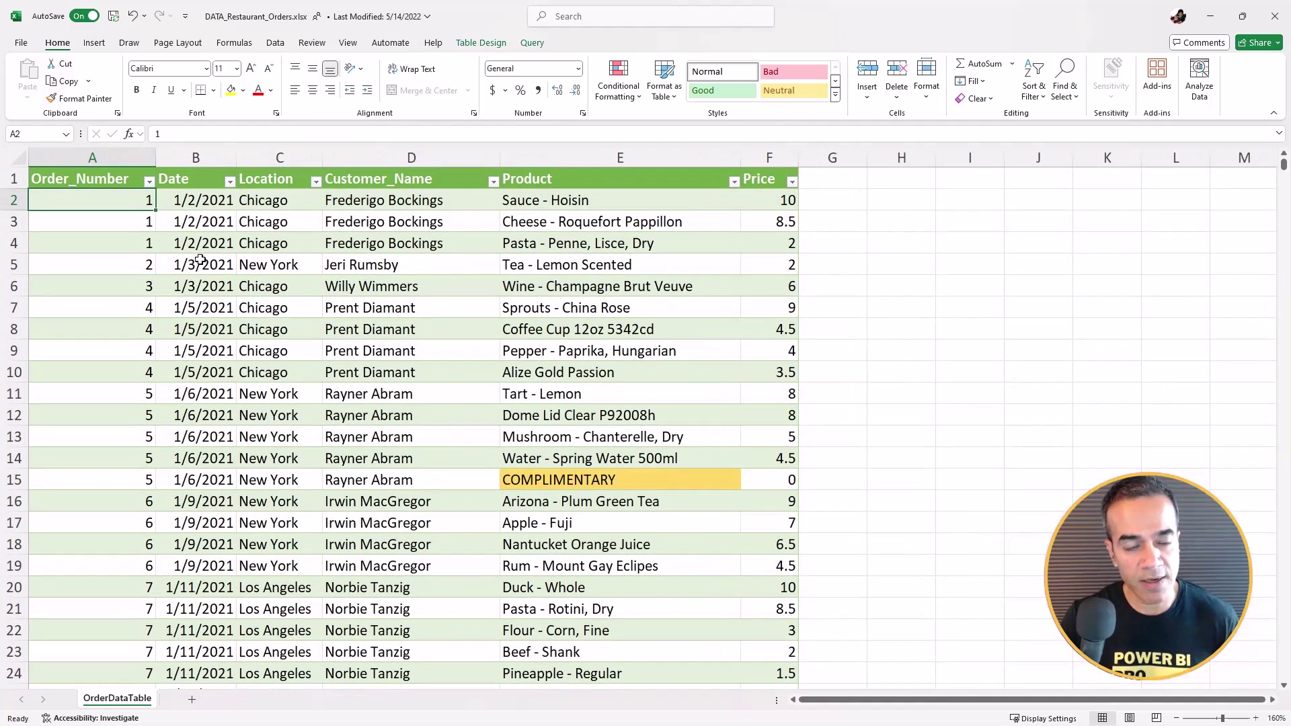
{"action": "scroll", "coordinate": [151, 240], "scroll_direction": "up", "scroll_amount": 1}
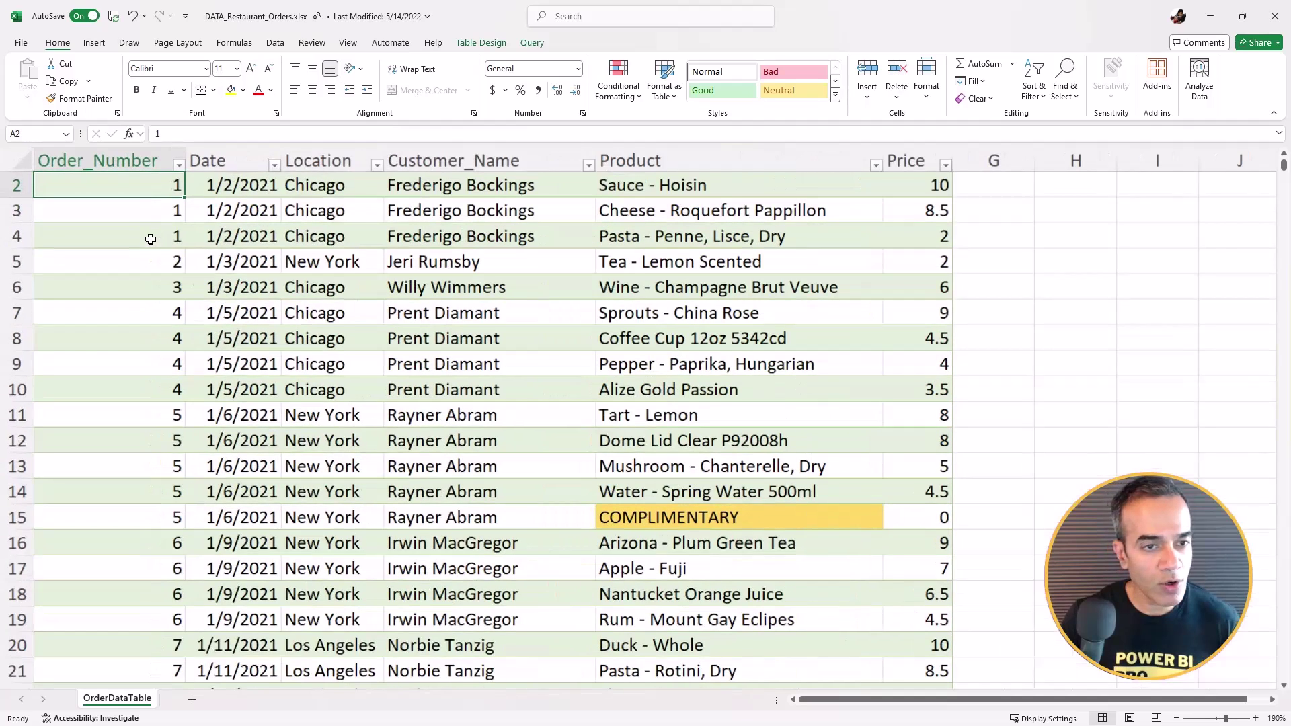
{"action": "scroll", "coordinate": [202, 232], "scroll_direction": "up", "scroll_amount": 1}
{"action": "left_click", "coordinate": [318, 216]}
{"action": "left_click", "coordinate": [405, 213]}
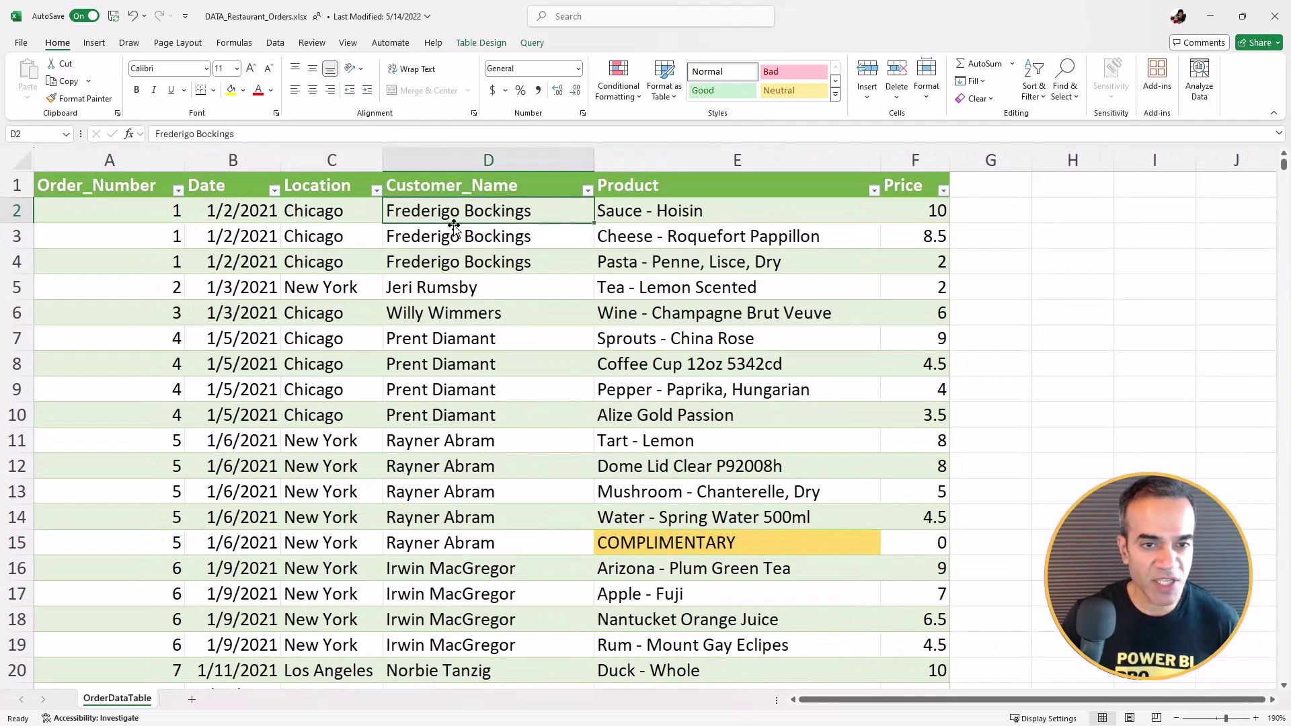
{"action": "left_click", "coordinate": [670, 214]}
{"action": "left_click_drag", "start_coordinate": [671, 214], "coordinate": [673, 413]}
{"action": "left_click", "coordinate": [494, 386]}
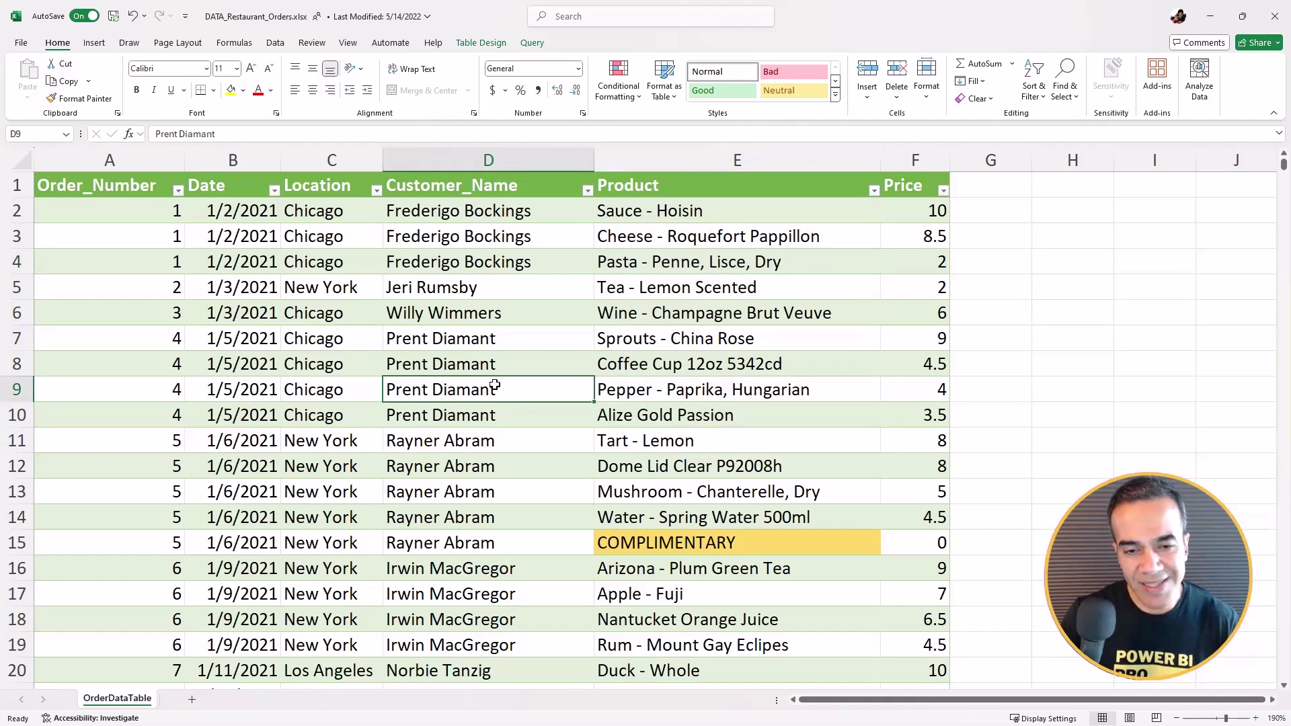
{"action": "scroll", "coordinate": [495, 387], "scroll_direction": "down", "scroll_amount": 2}
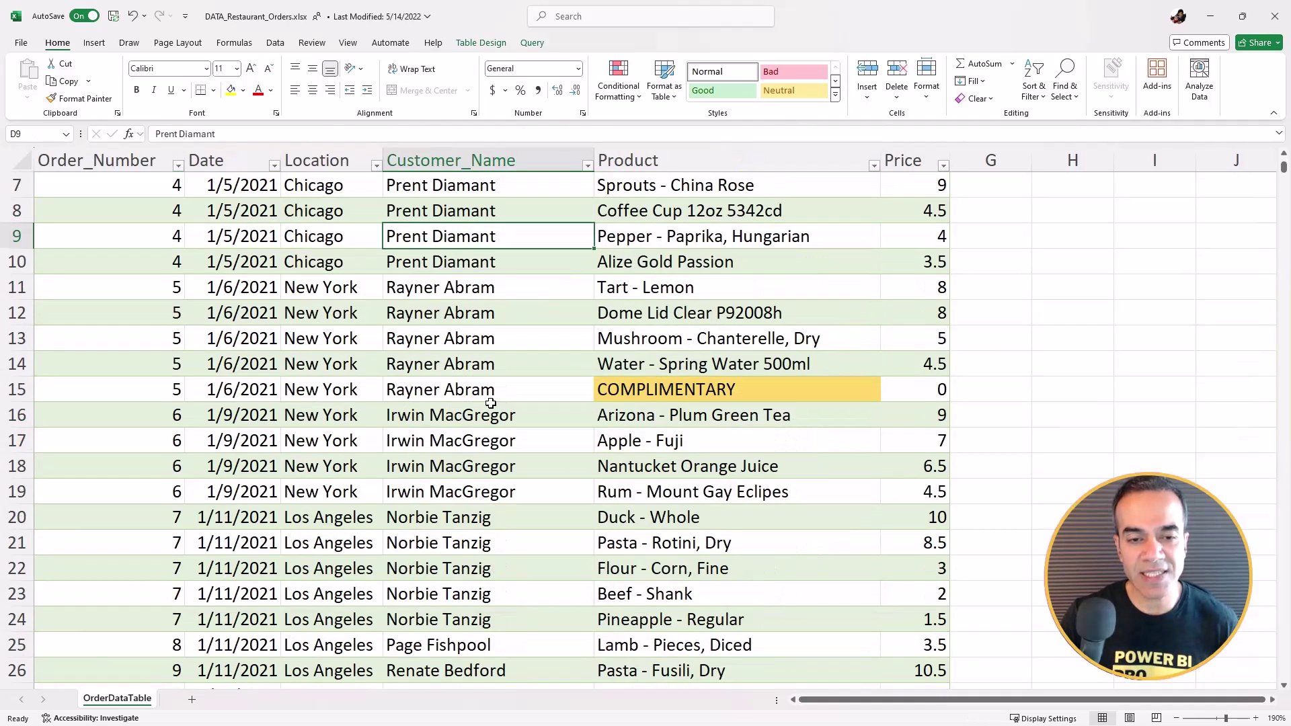
{"action": "left_click", "coordinate": [617, 391]}
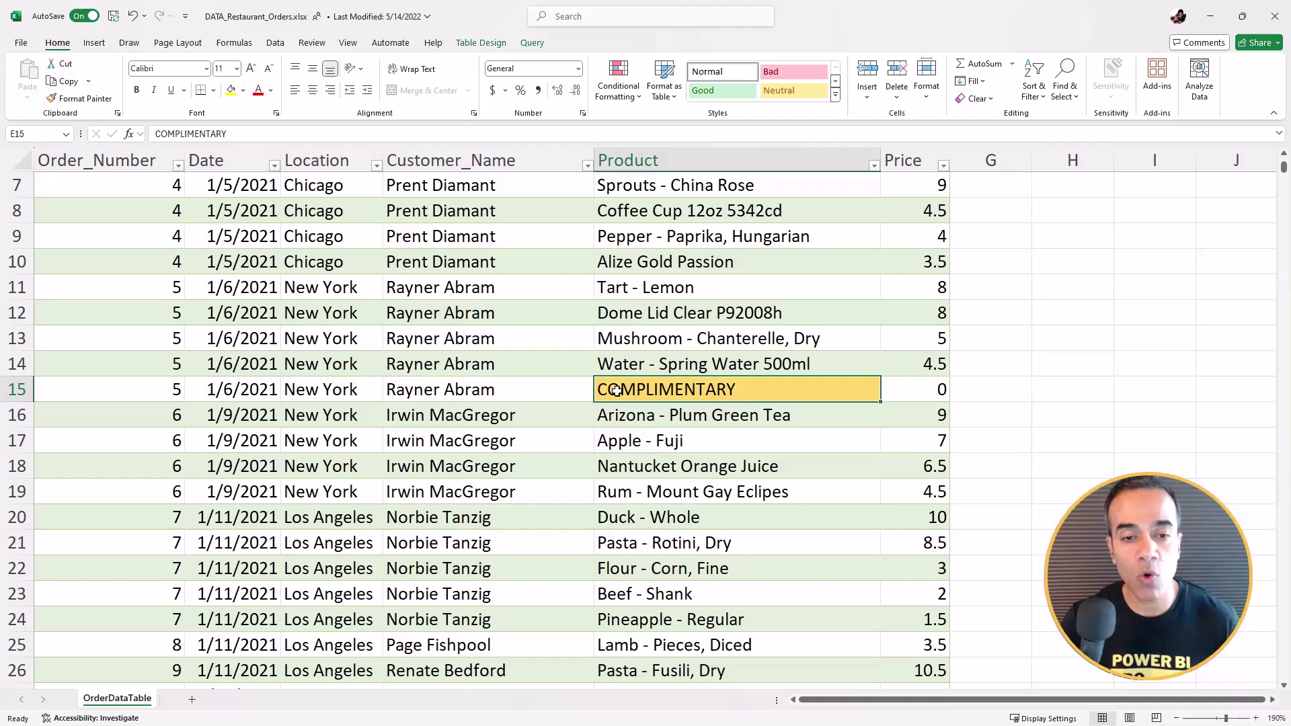
{"action": "scroll", "coordinate": [617, 391], "scroll_direction": "up", "scroll_amount": 1}
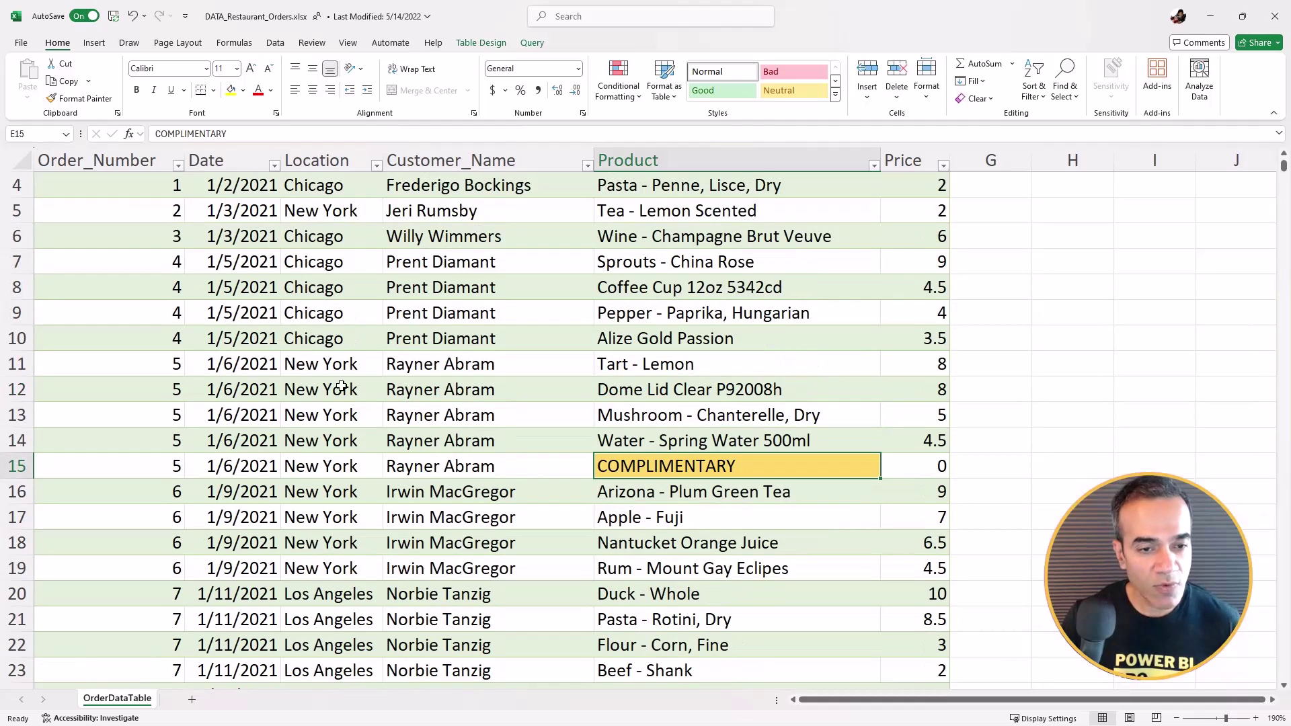
{"action": "left_click_drag", "start_coordinate": [147, 367], "coordinate": [893, 444]}
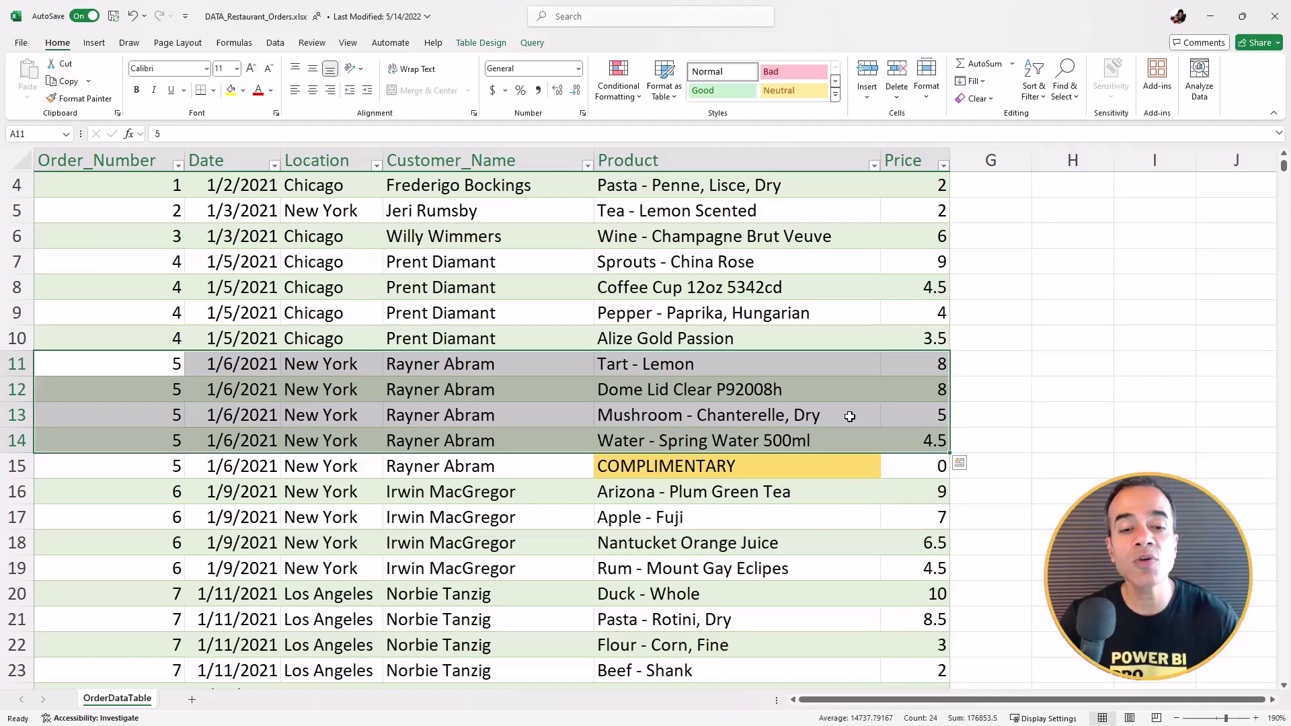
- Select order 5's COMPLIMENTARY row and its product cell in Excel
{"action": "left_click", "coordinate": [171, 466]}
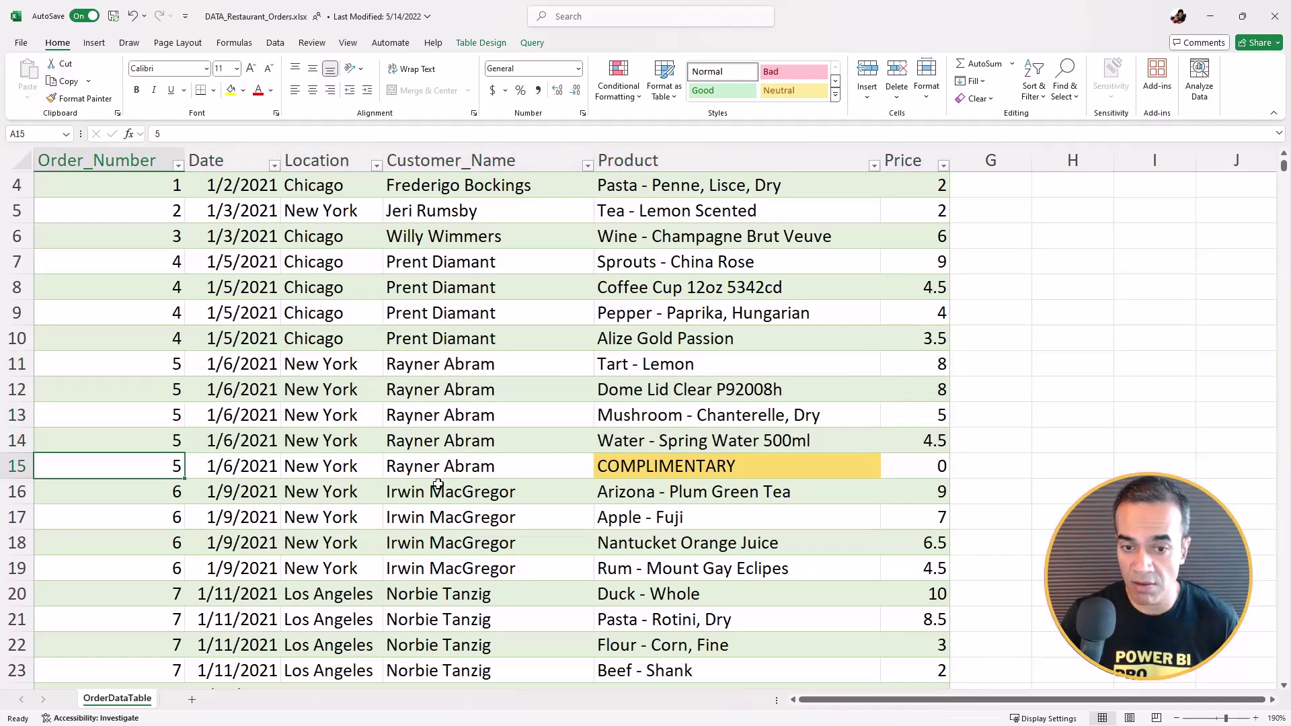
{"action": "left_click", "coordinate": [725, 468], "text": "shift"}
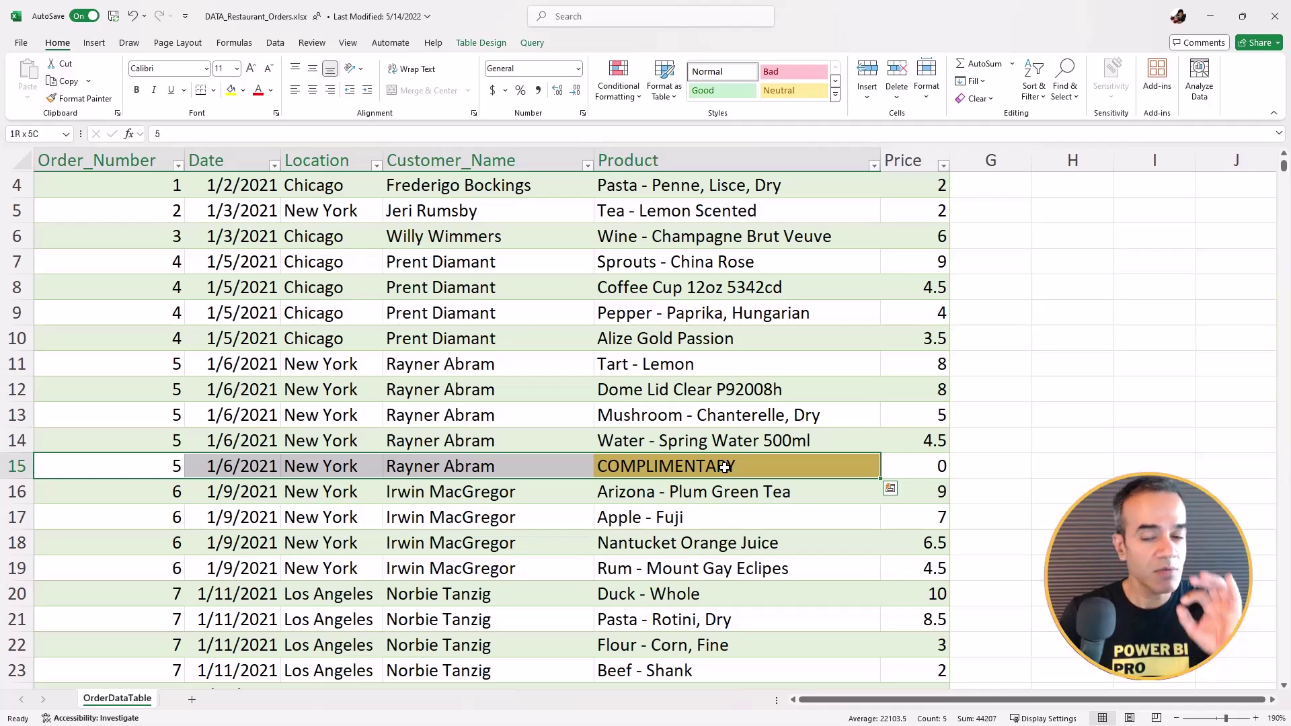
{"action": "left_click", "coordinate": [722, 469]}
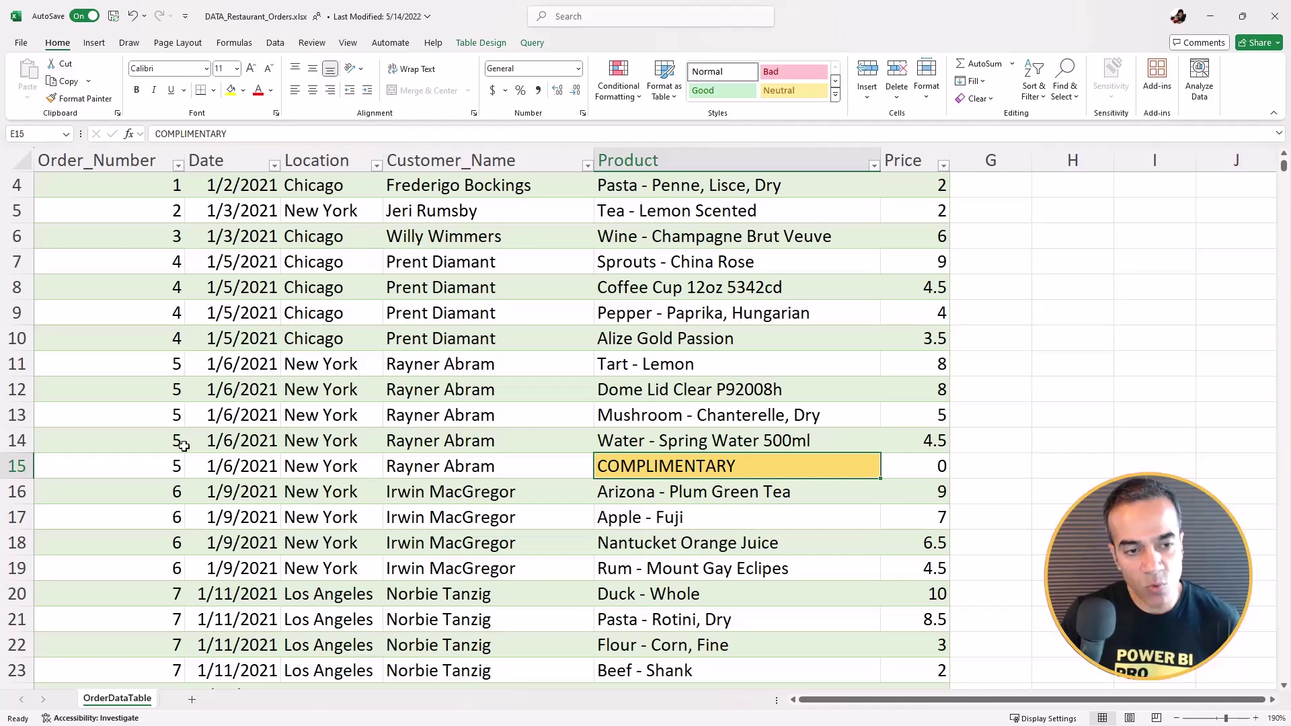
- Highlight order 5's three item rows and their prices 8, 5 and 4.5
{"action": "left_click_drag", "start_coordinate": [151, 386], "coordinate": [900, 437]}
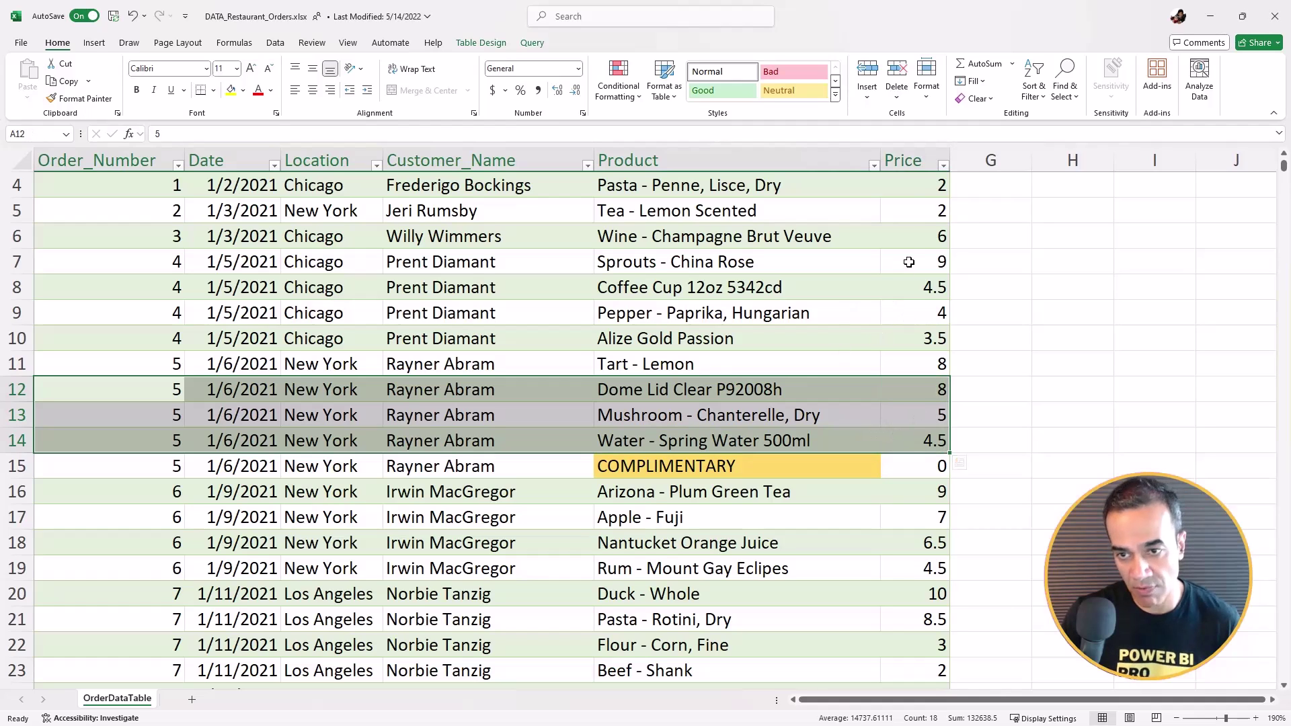
{"action": "left_click", "coordinate": [760, 393]}
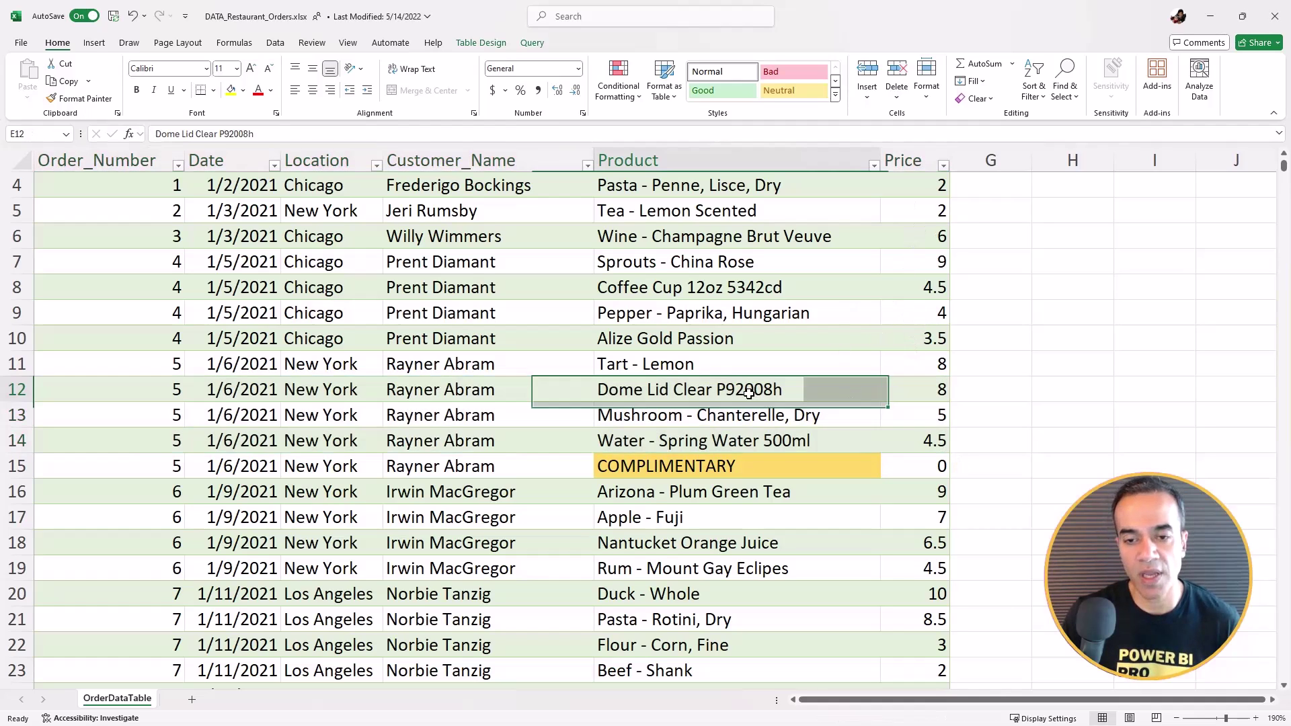
{"action": "left_click", "coordinate": [911, 395]}
{"action": "left_click_drag", "start_coordinate": [915, 404], "coordinate": [915, 443]}
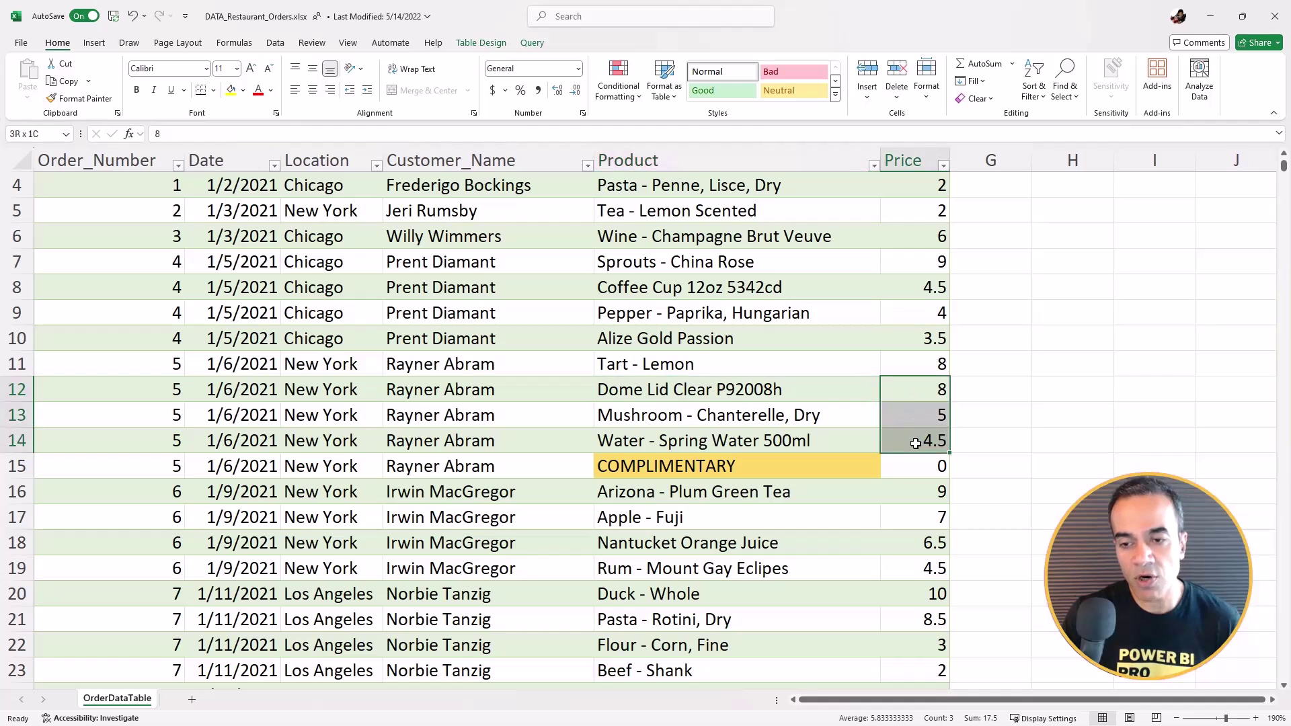
{"action": "left_click_drag", "start_coordinate": [160, 393], "coordinate": [812, 437]}
{"action": "left_click_drag", "start_coordinate": [913, 397], "coordinate": [922, 440]}
- Scroll down to order 9 and select its COMPLIMENTARY entry
{"action": "scroll", "coordinate": [810, 390], "scroll_direction": "down", "scroll_amount": 4}
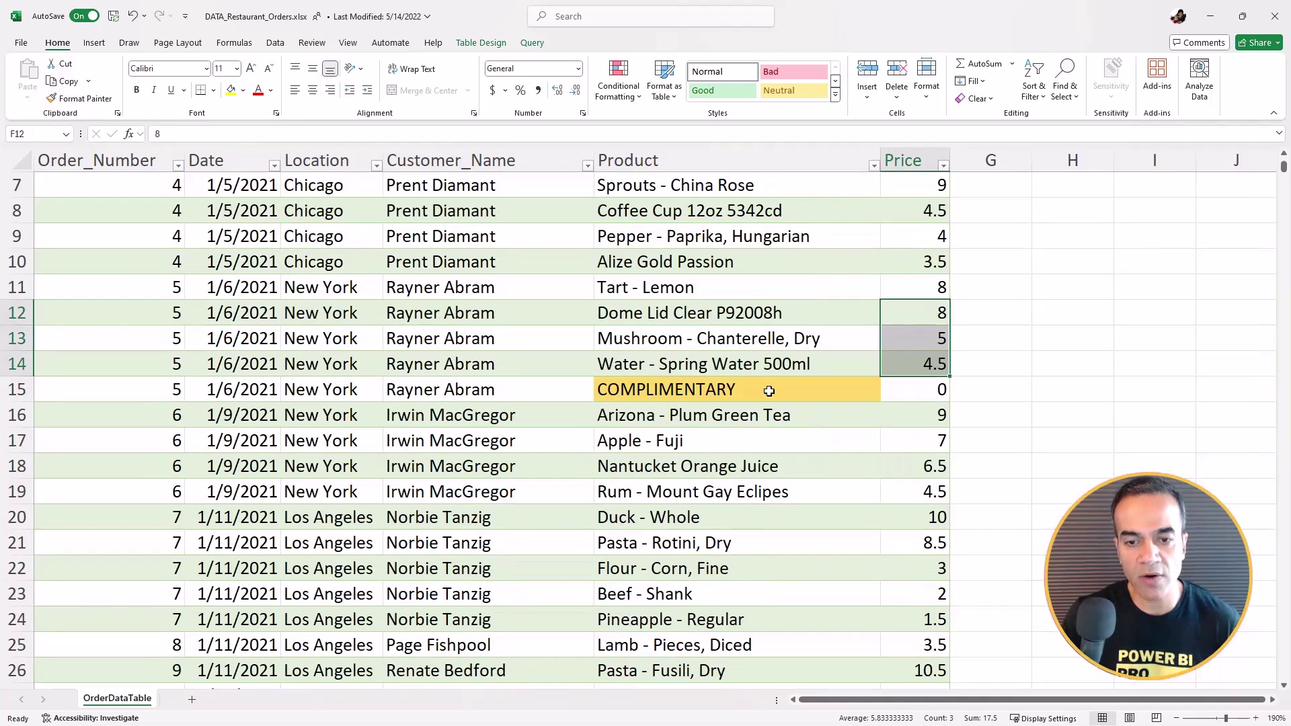
{"action": "scroll", "coordinate": [746, 395], "scroll_direction": "down", "scroll_amount": 1}
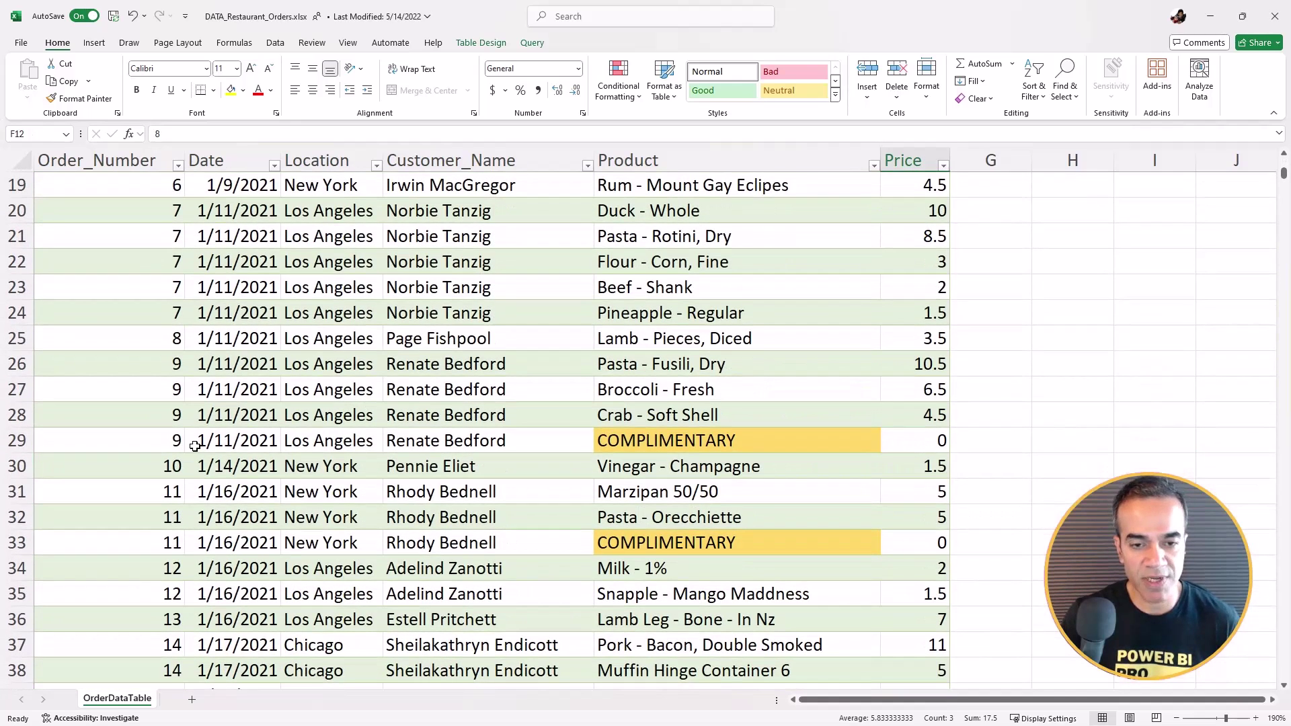
{"action": "left_click", "coordinate": [615, 440]}
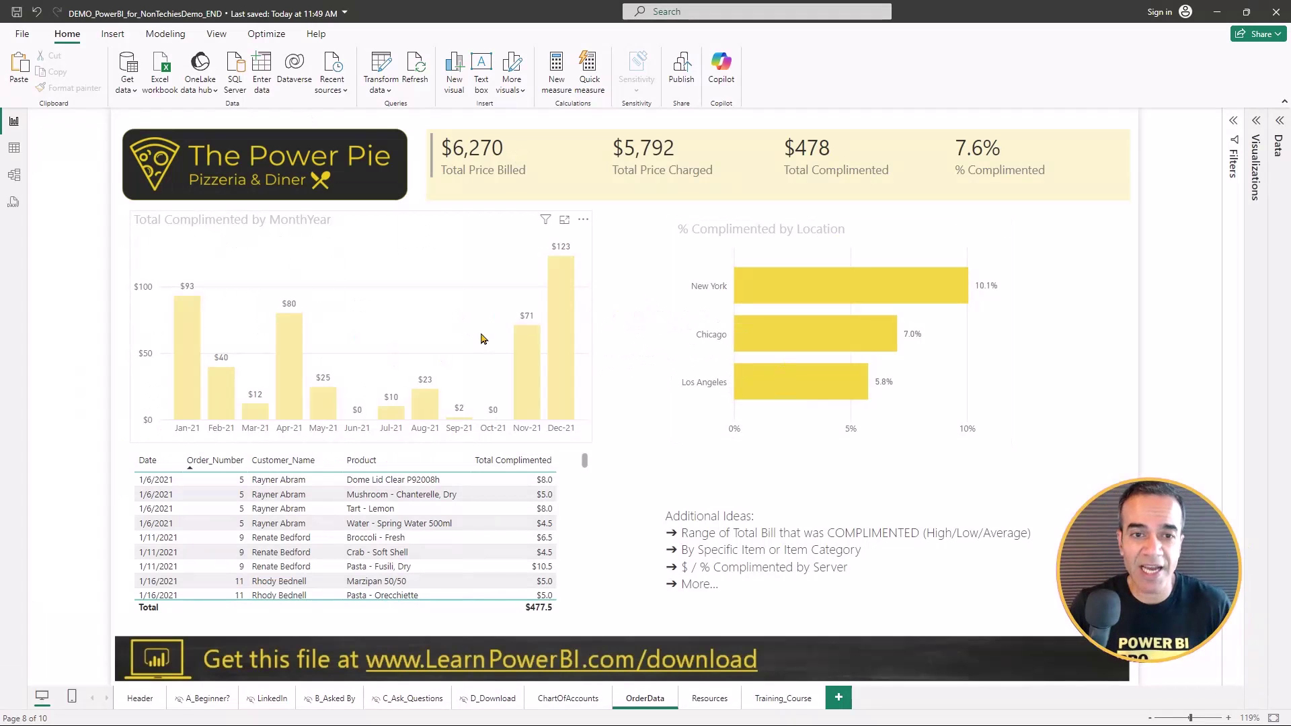
- Annotate the $6,270 billed, $478 complimented and $5,792 charged KPI cards, then clear them
{"action": "key", "text": "ctrl+2"}
{"action": "left_click_drag", "start_coordinate": [422, 113], "coordinate": [572, 218]}
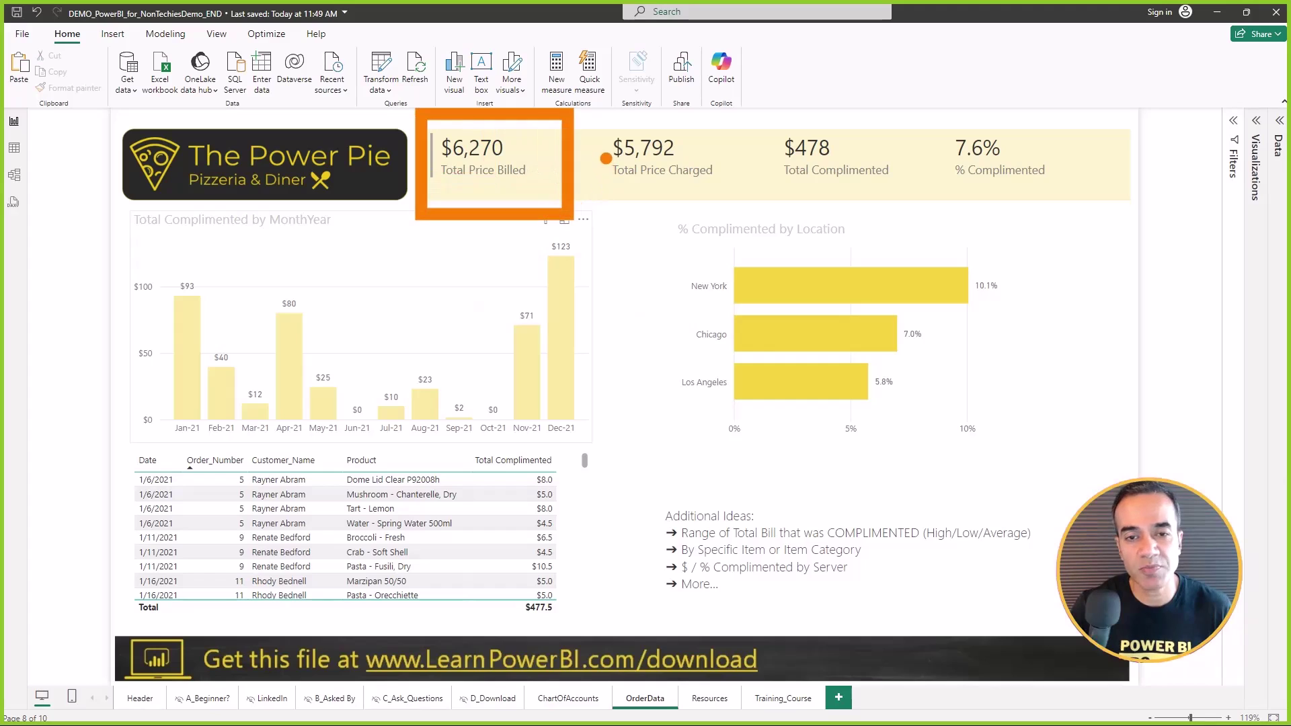
{"action": "left_click_drag", "start_coordinate": [766, 123], "coordinate": [903, 200]}
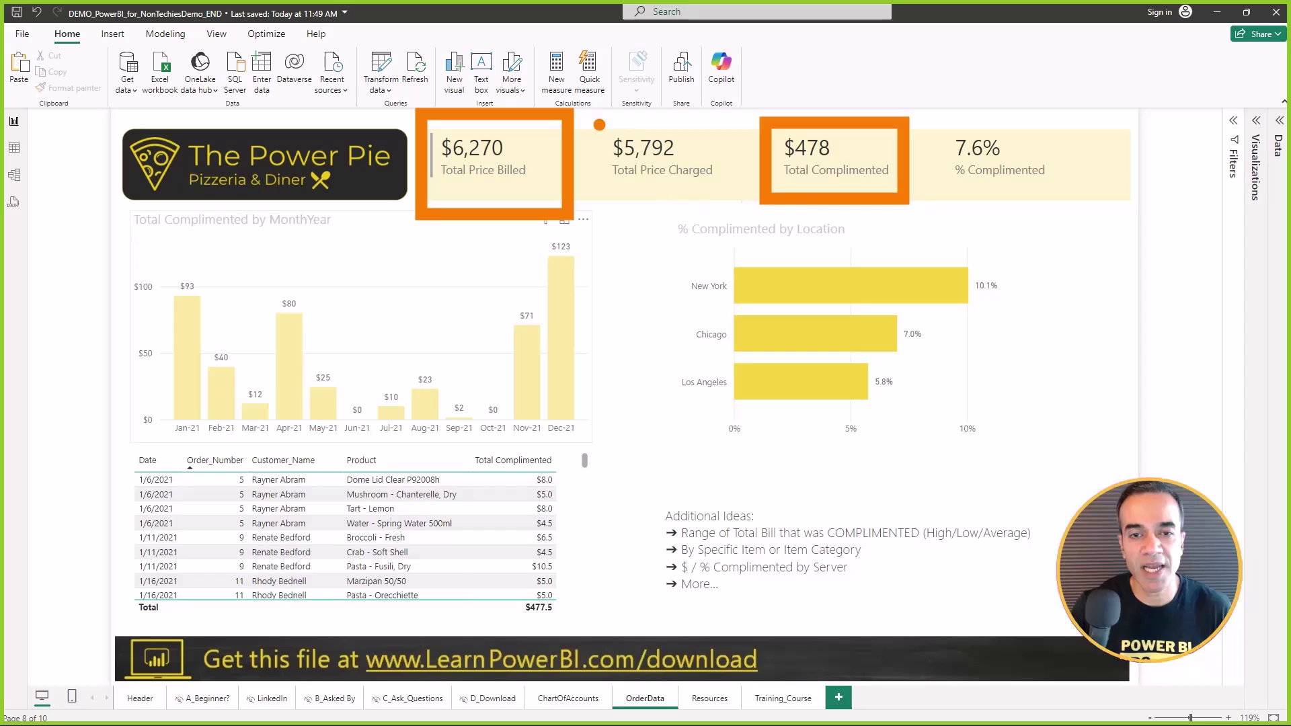
{"action": "left_click_drag", "start_coordinate": [598, 118], "coordinate": [729, 200]}
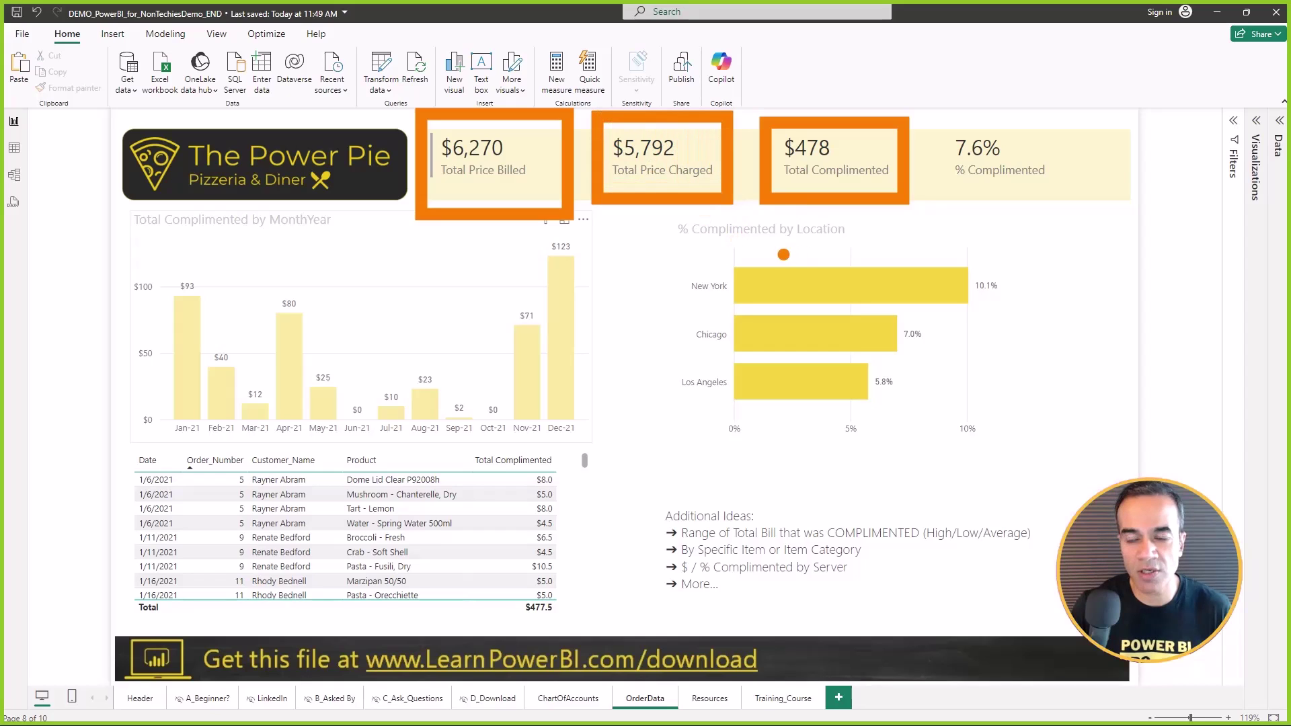
{"action": "key", "text": "ctrl+z"}
{"action": "key", "text": "e"}
- Annotate the 7.6% card, the % Complimented by Location chart and the monthly trend
{"action": "left_click_drag", "start_coordinate": [929, 122], "coordinate": [1054, 202]}
{"action": "key", "text": "e"}
{"action": "left_click_drag", "start_coordinate": [662, 215], "coordinate": [1021, 456]}
{"action": "mouse_move", "coordinate": [154, 261]}
{"action": "left_mouse_down"}
{"action": "mouse_move", "coordinate": [345, 347]}
{"action": "mouse_move", "coordinate": [490, 276]}
{"action": "mouse_move", "coordinate": [551, 275]}
{"action": "left_mouse_up"}
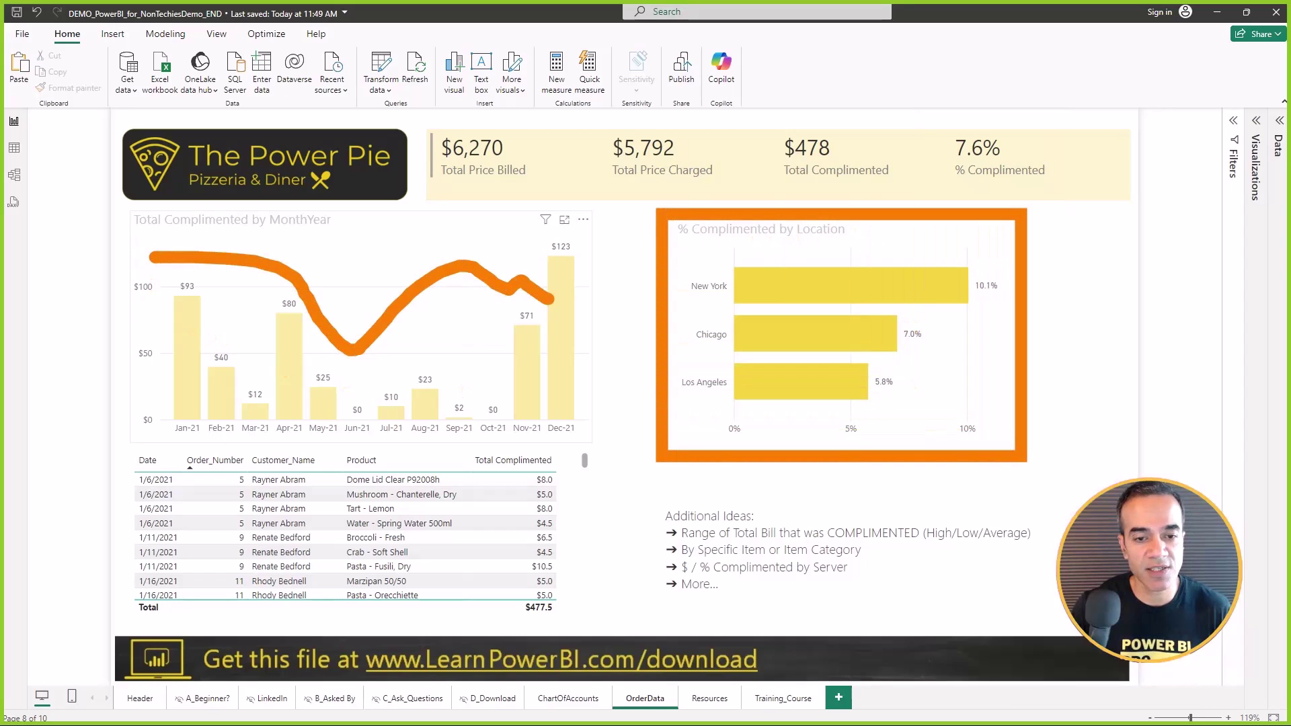
{"action": "key", "text": "Escape"}
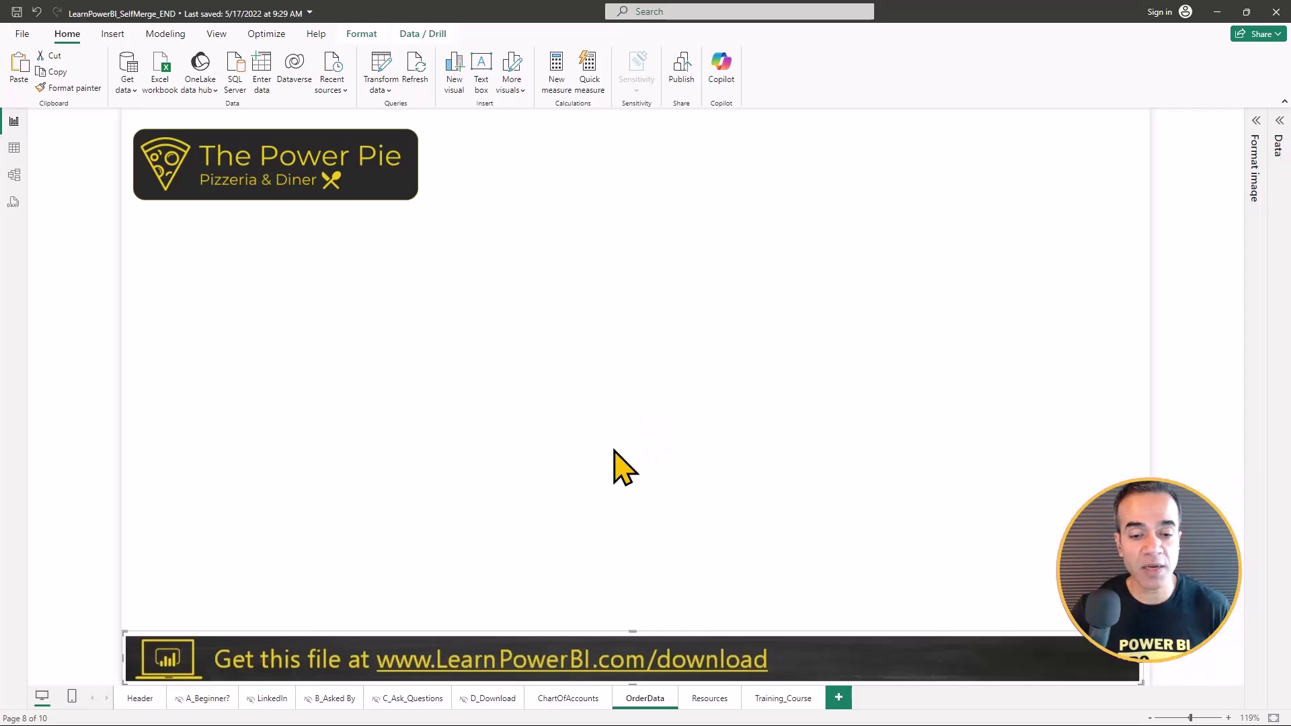
- Draw a temporary arrow toward the download banner, then erase it
{"action": "key", "text": "ctrl+shift+a"}
{"action": "left_click_drag", "start_coordinate": [535, 622], "coordinate": [589, 379]}
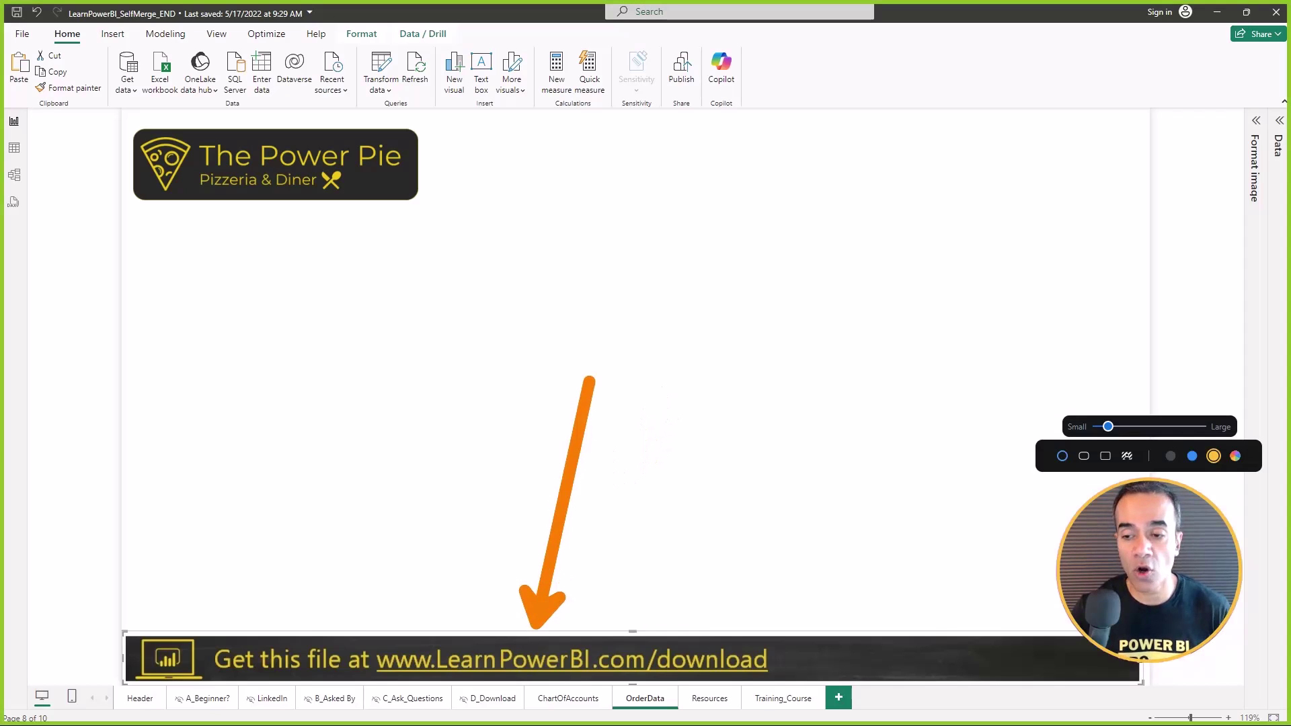
{"action": "key", "text": "Escape"}
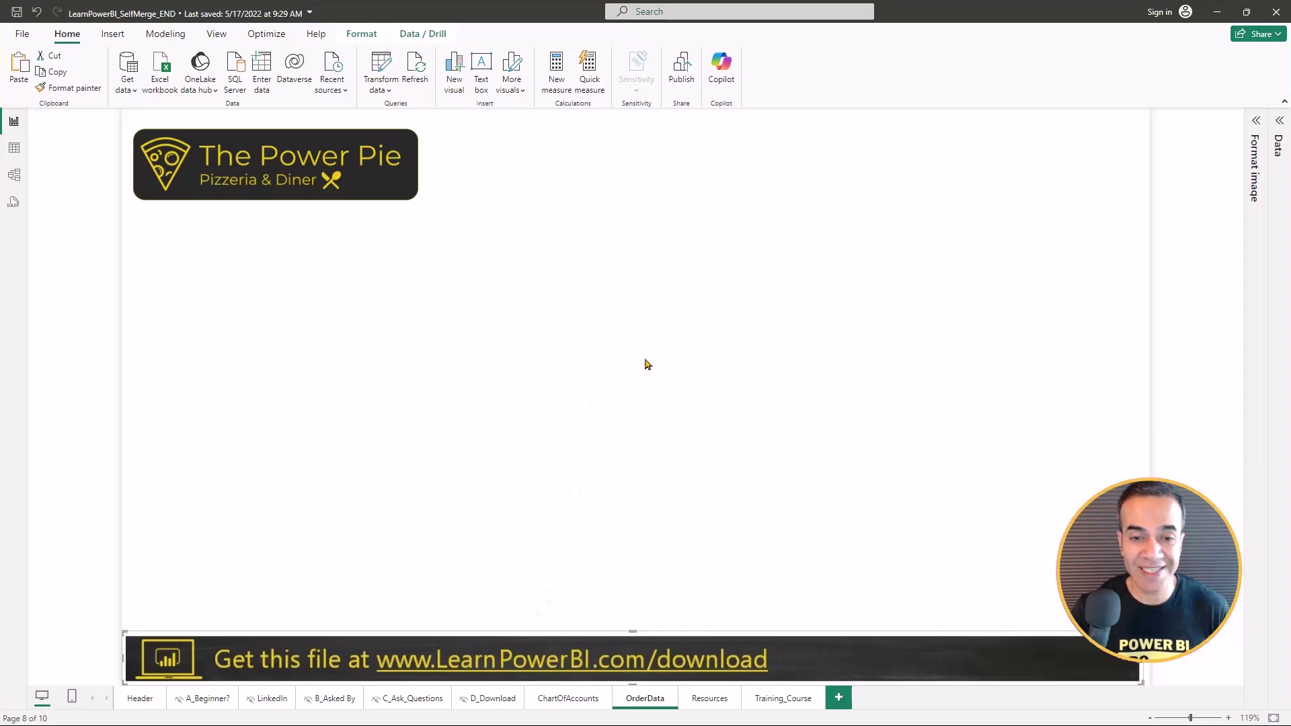
- Import the OrderData table from the DATA_Restaurant_Orders.xlsx workbook into Power Query
{"action": "left_click", "coordinate": [386, 65]}
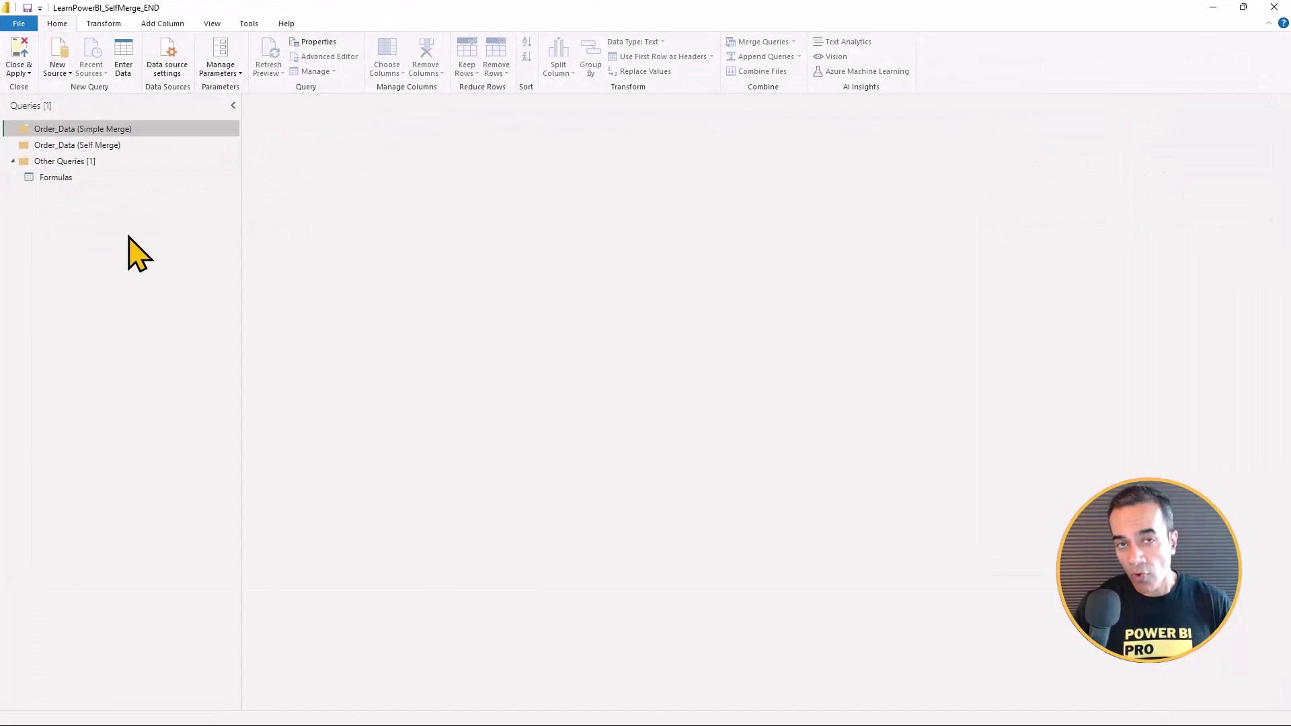
{"action": "left_click", "coordinate": [66, 74]}
{"action": "left_click", "coordinate": [67, 109]}
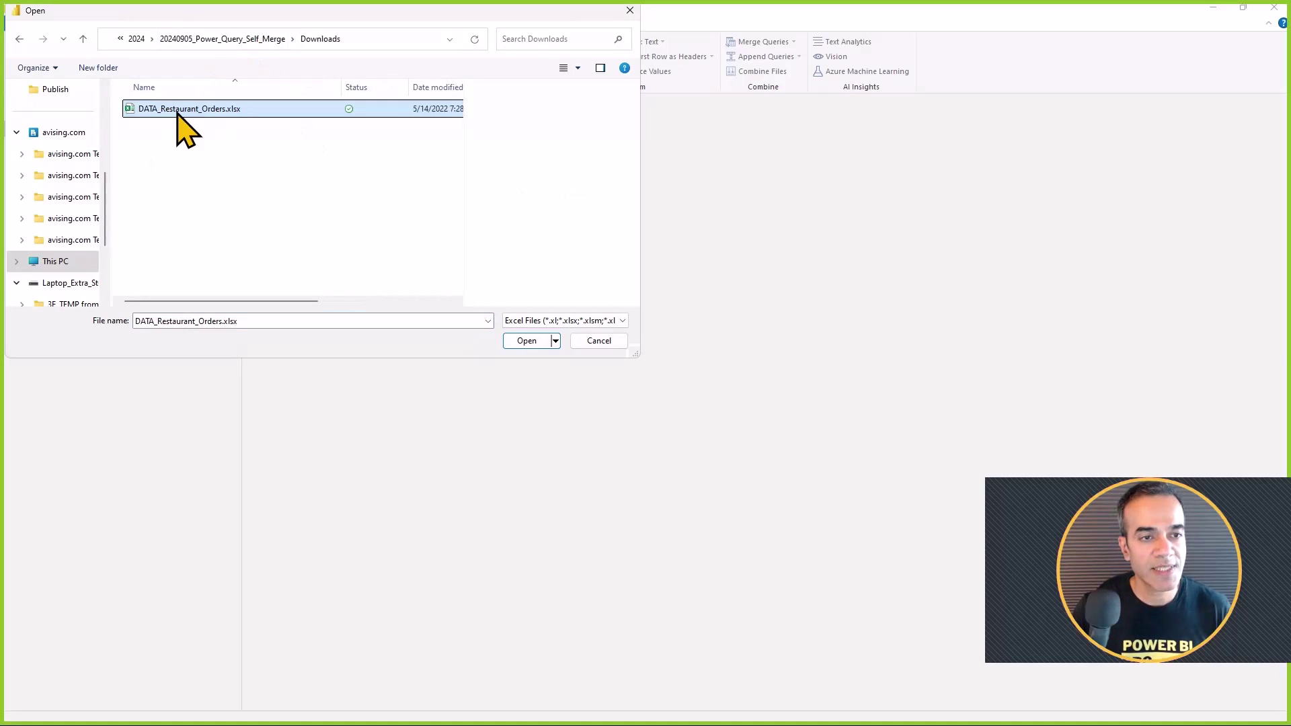
{"action": "double_click", "coordinate": [178, 111]}
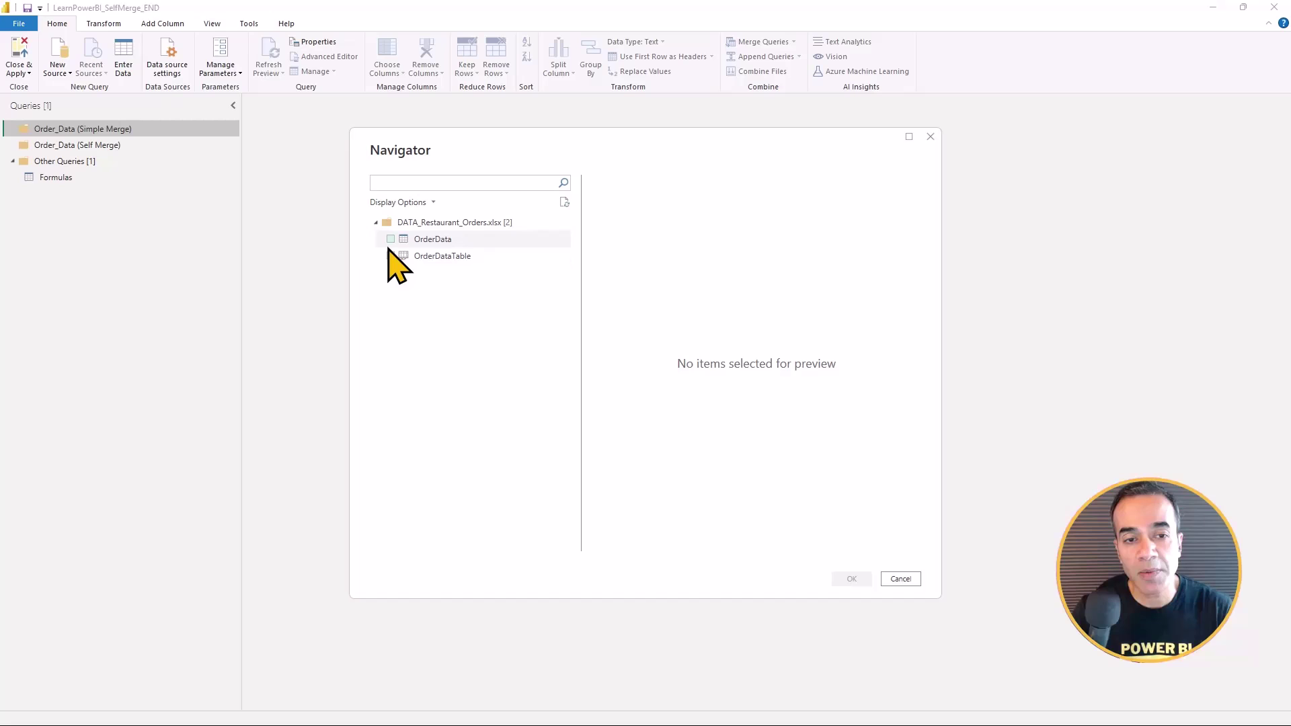
{"action": "left_click", "coordinate": [391, 240]}
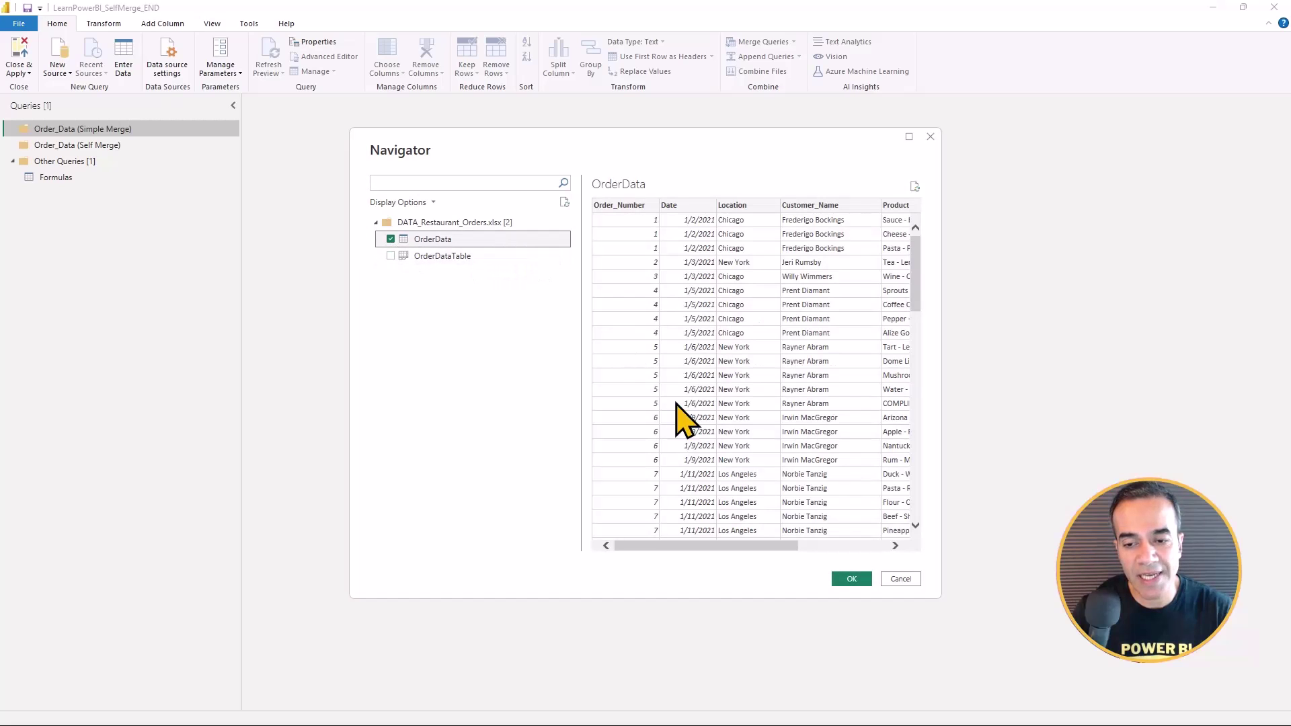
{"action": "left_click", "coordinate": [848, 580]}
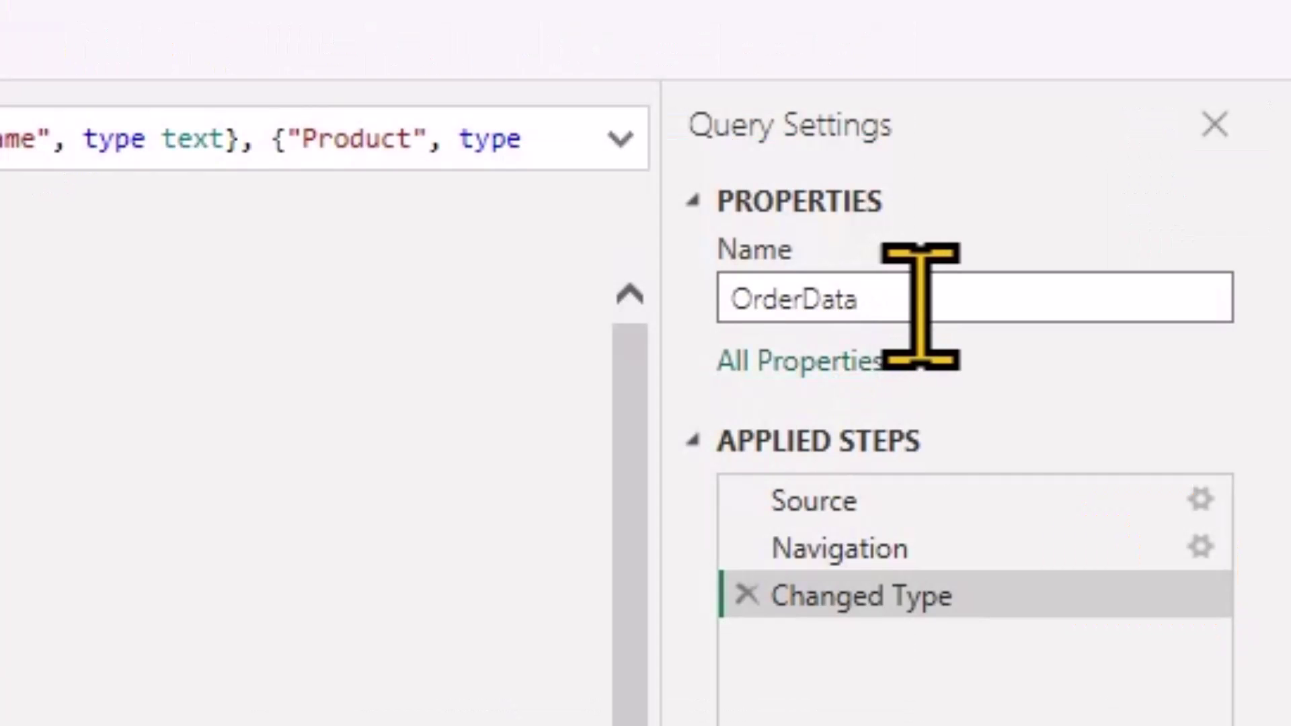
- Rename the query to OrderData_Source and disable its loading
{"action": "left_click", "coordinate": [920, 307]}
{"action": "type", "text": "_Source"}
{"action": "key", "text": "Return"}
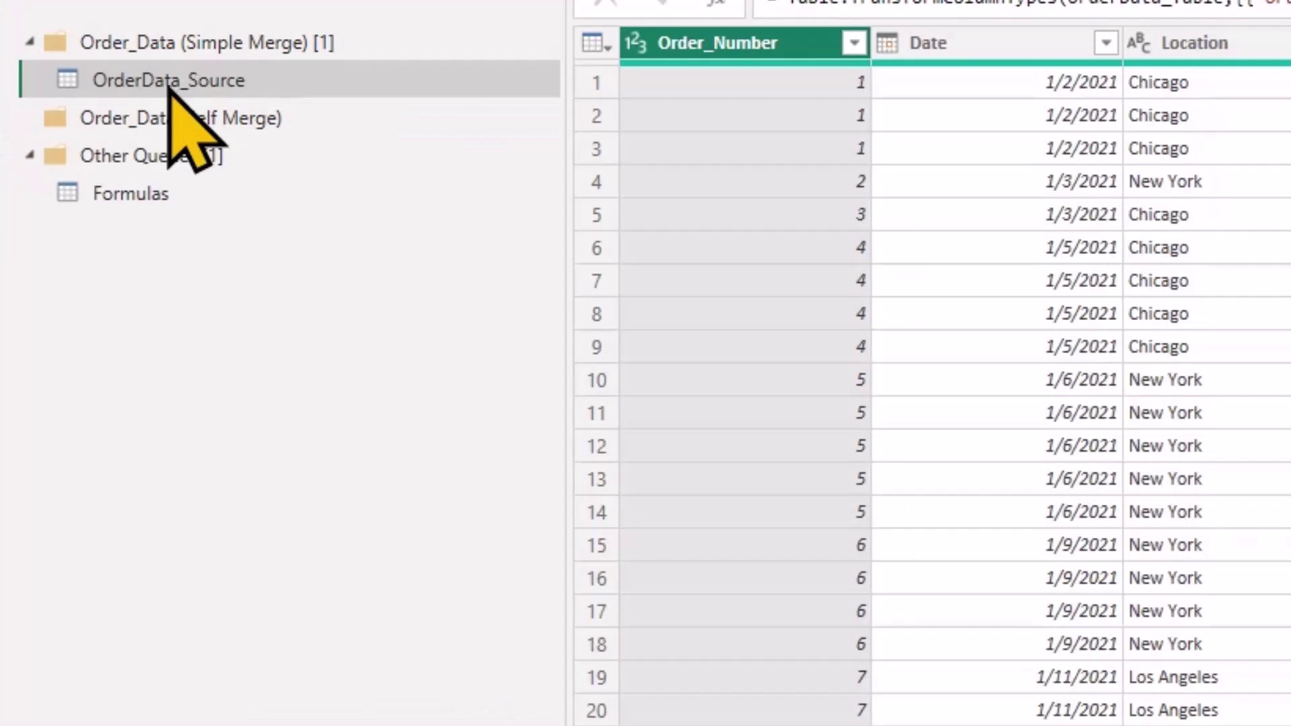
{"action": "right_click", "coordinate": [168, 87]}
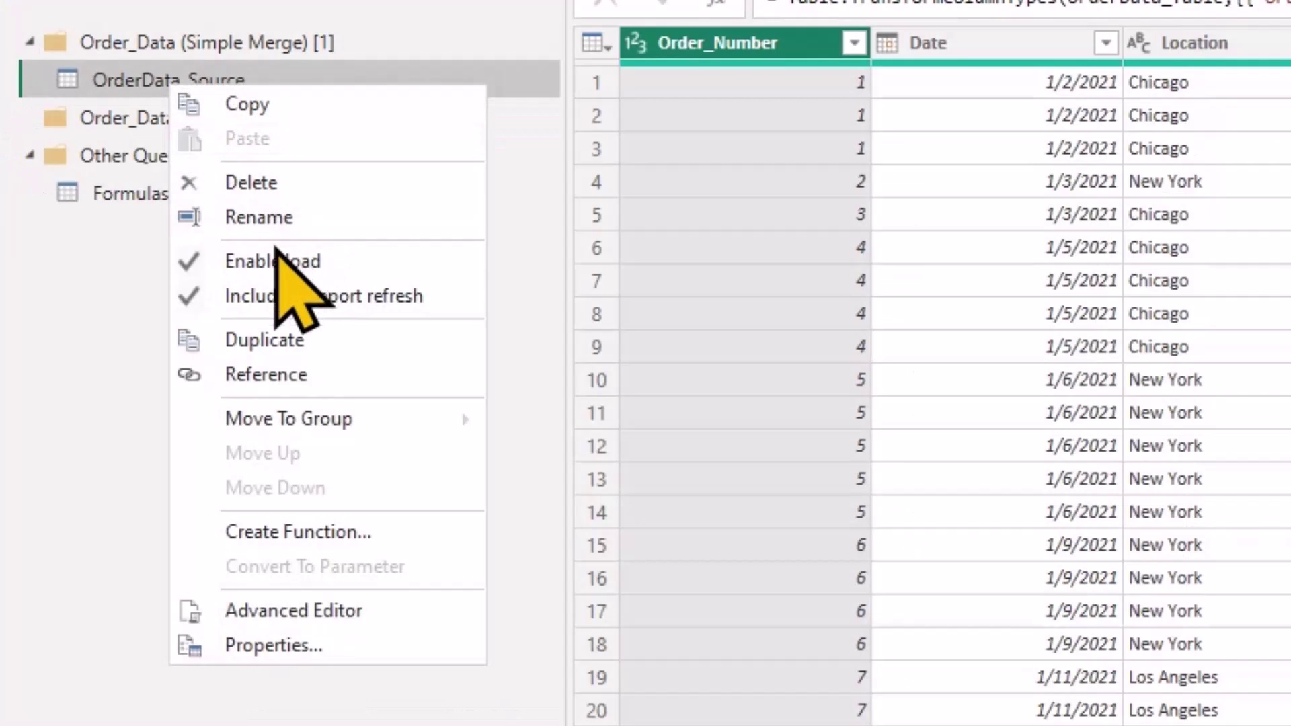
{"action": "left_click", "coordinate": [270, 266]}
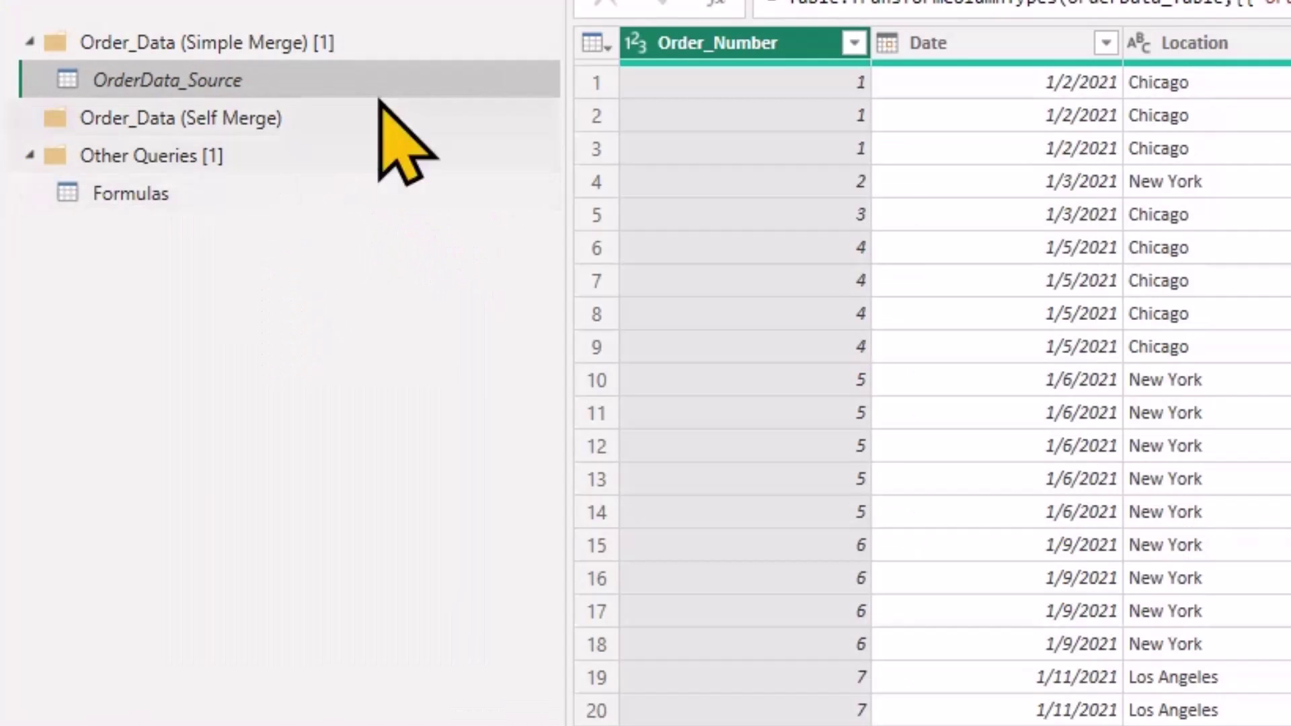
{"action": "right_click", "coordinate": [288, 82]}
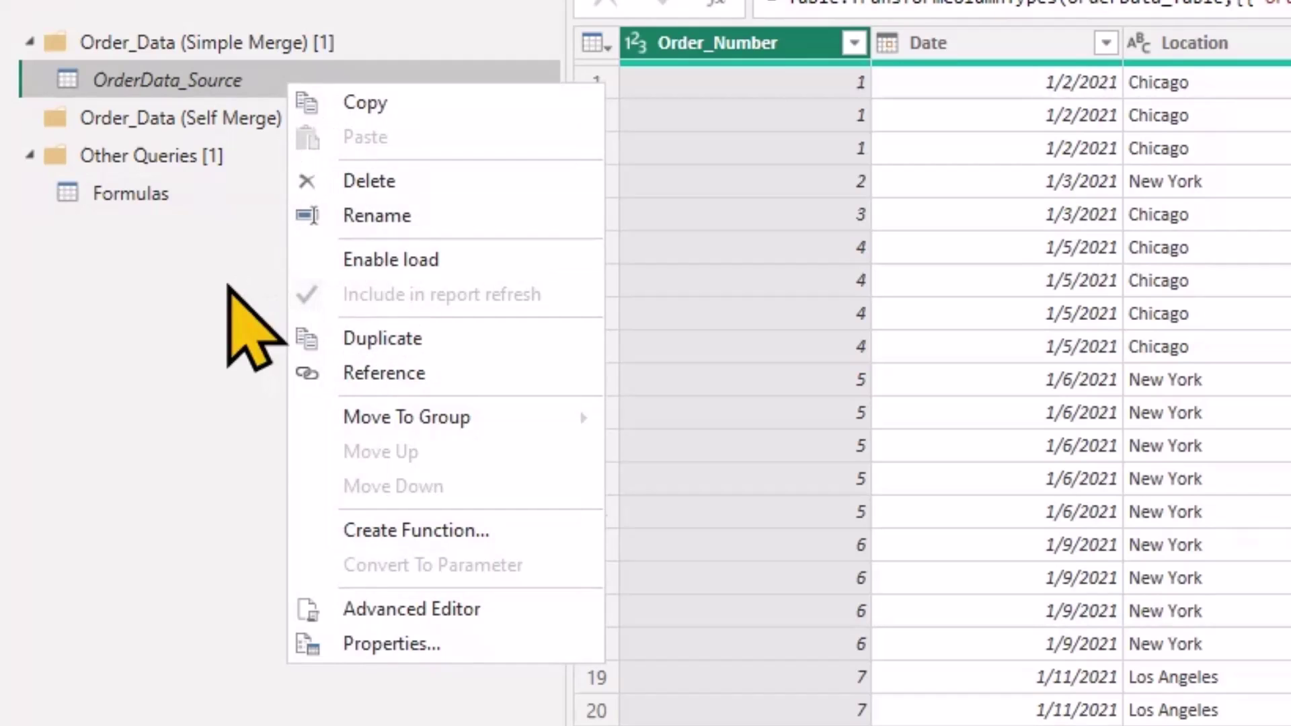
{"action": "left_click", "coordinate": [239, 331]}
- Create a reference to OrderData_Source and name it OrderData_Complimentary
{"action": "right_click", "coordinate": [240, 82]}
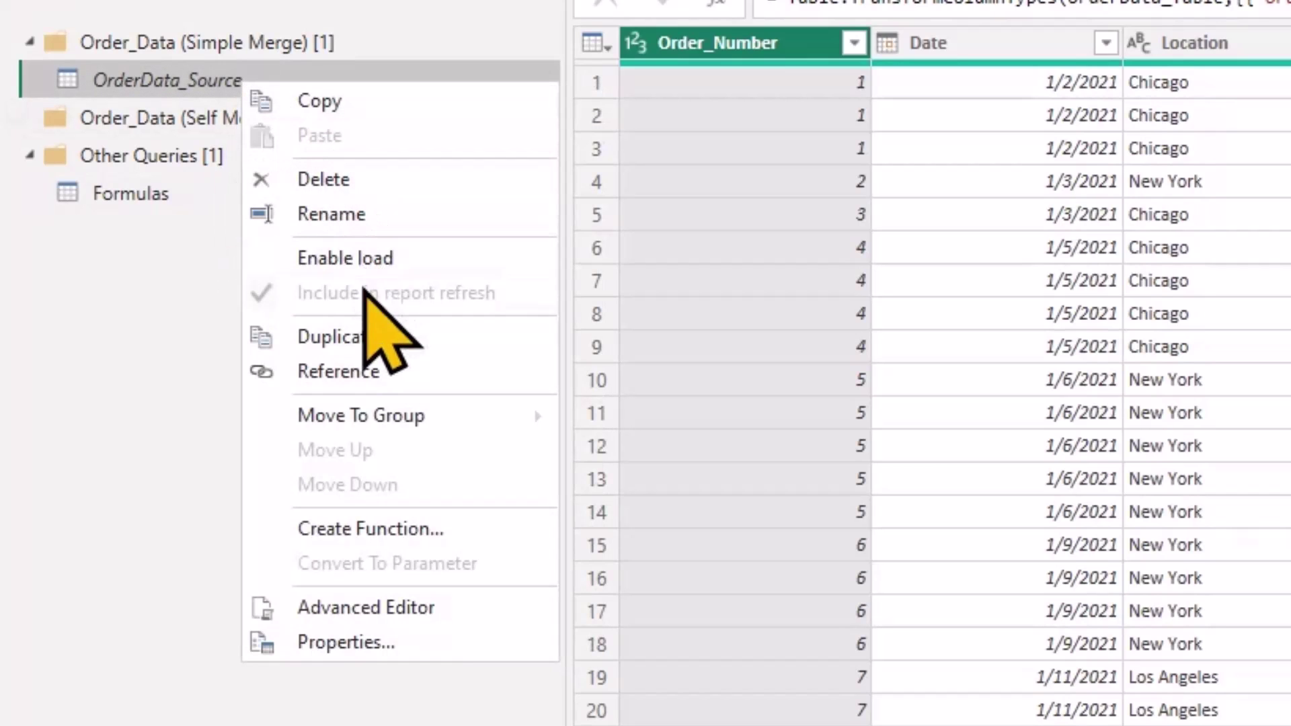
{"action": "left_click", "coordinate": [357, 373]}
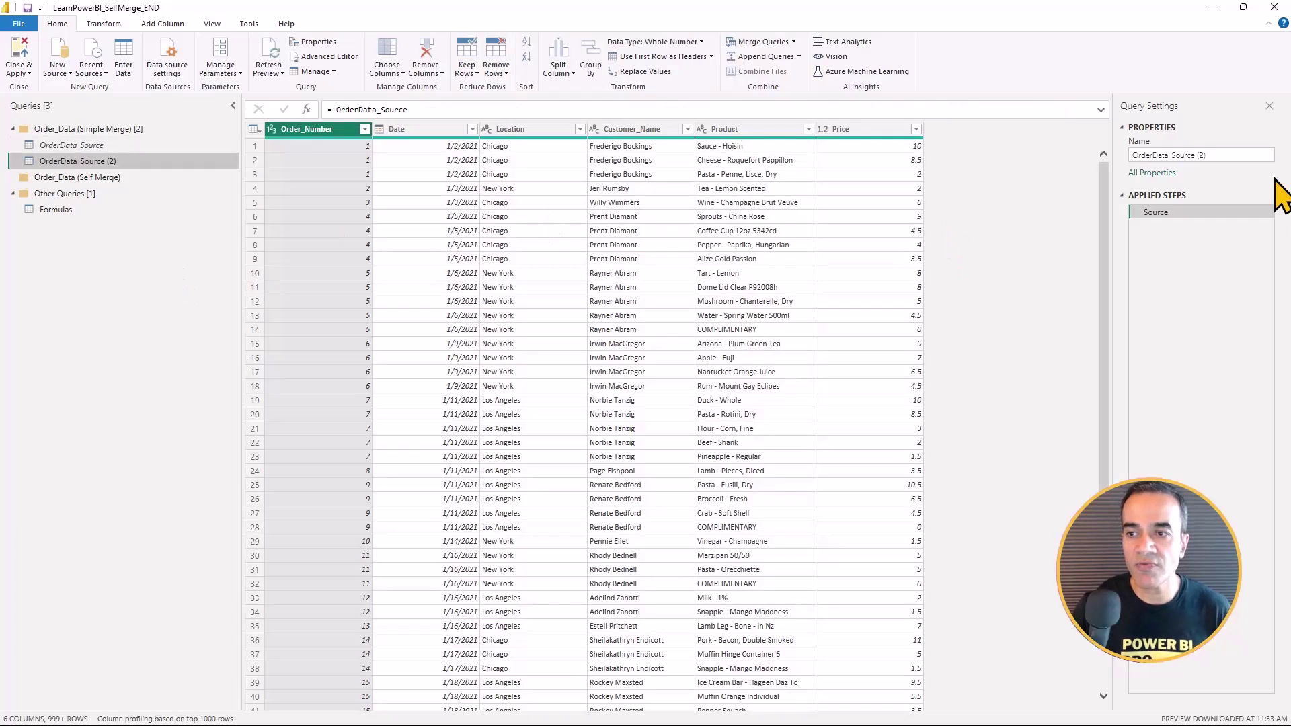
{"action": "left_click", "coordinate": [1236, 154]}
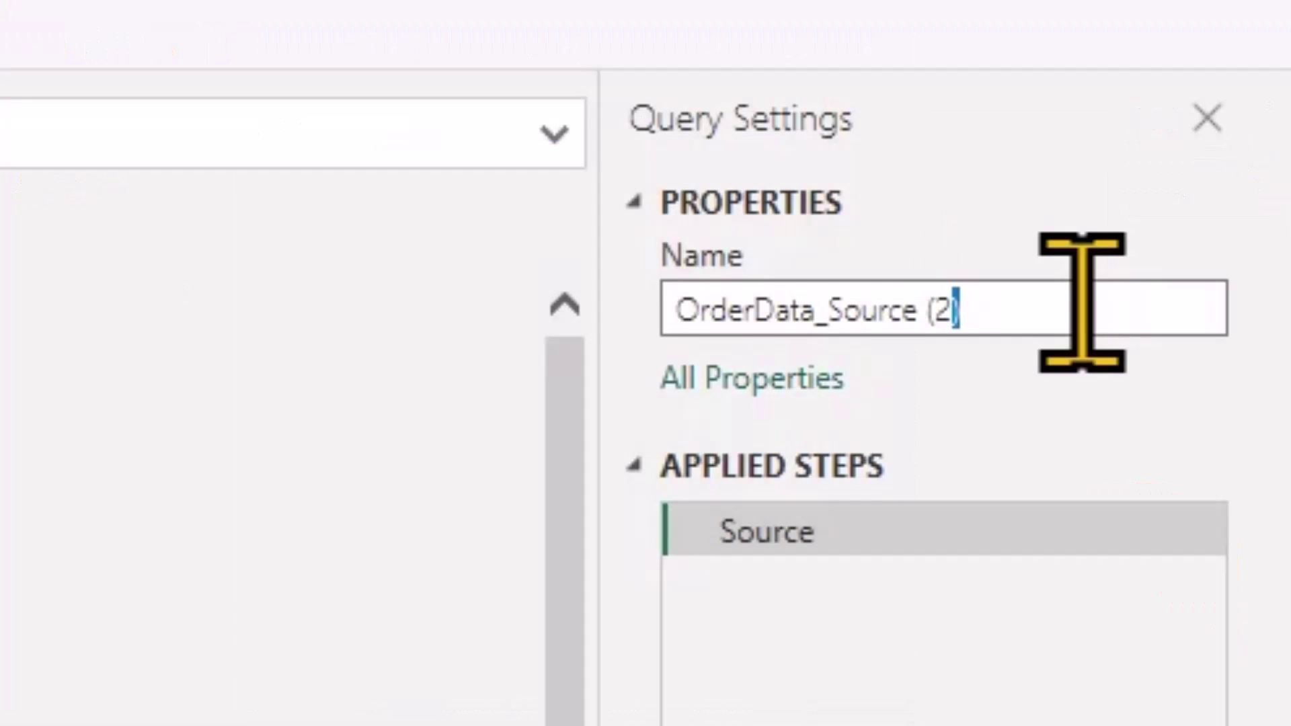
{"action": "key", "text": "shift+Left"}
{"action": "key", "text": "shift+Left"}
{"action": "key", "text": "shift+Left"}
{"action": "key", "text": "shift+Left"}
{"action": "key", "text": "shift+Left"}
{"action": "key", "text": "shift+Left"}
{"action": "key", "text": "shift+Left"}
{"action": "key", "text": "shift+Left"}
{"action": "key", "text": "shift+Left"}
{"action": "key", "text": "shift+Left"}
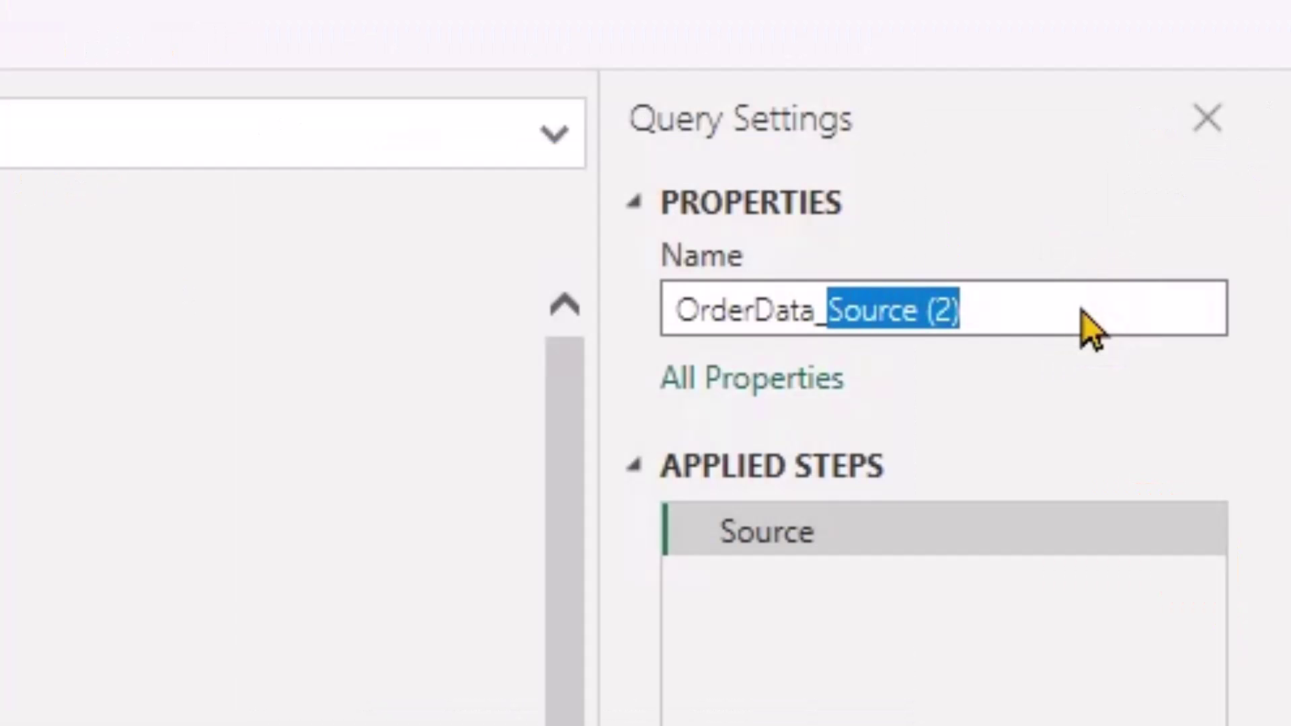
{"action": "type", "text": "Complimen"}
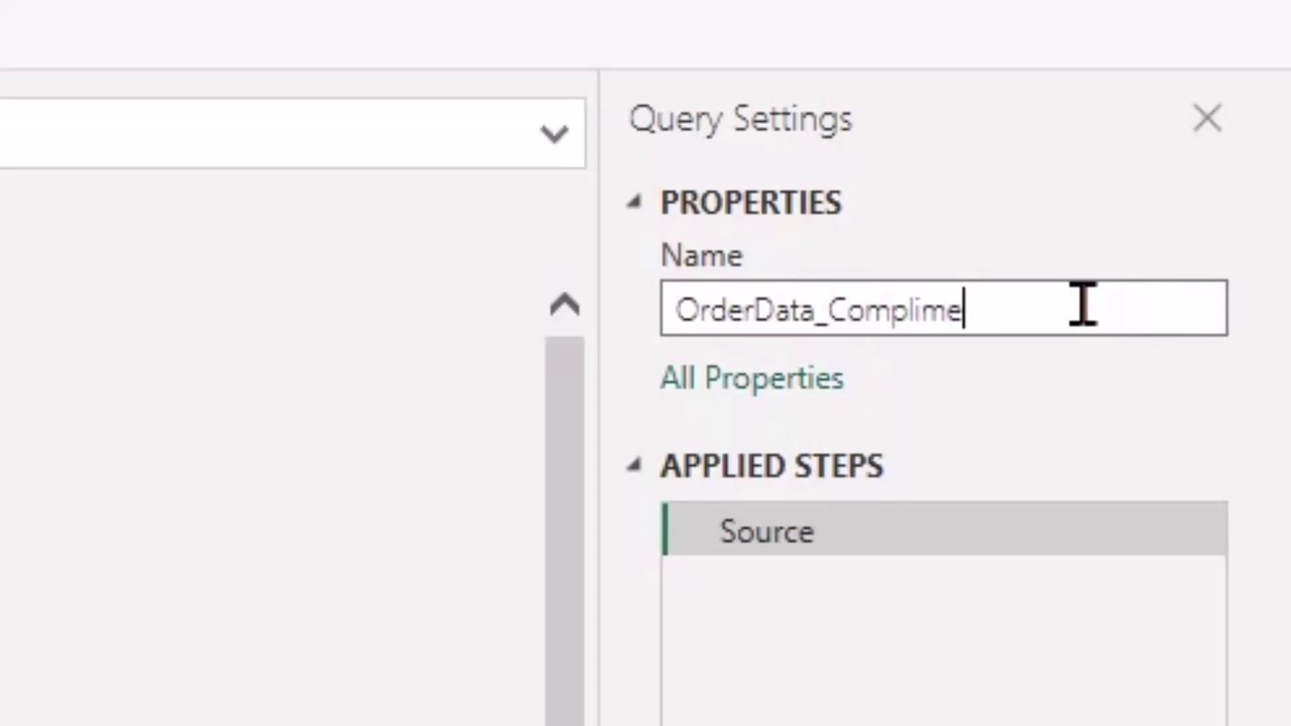
{"action": "type", "text": "tary"}
{"action": "key", "text": "Return"}
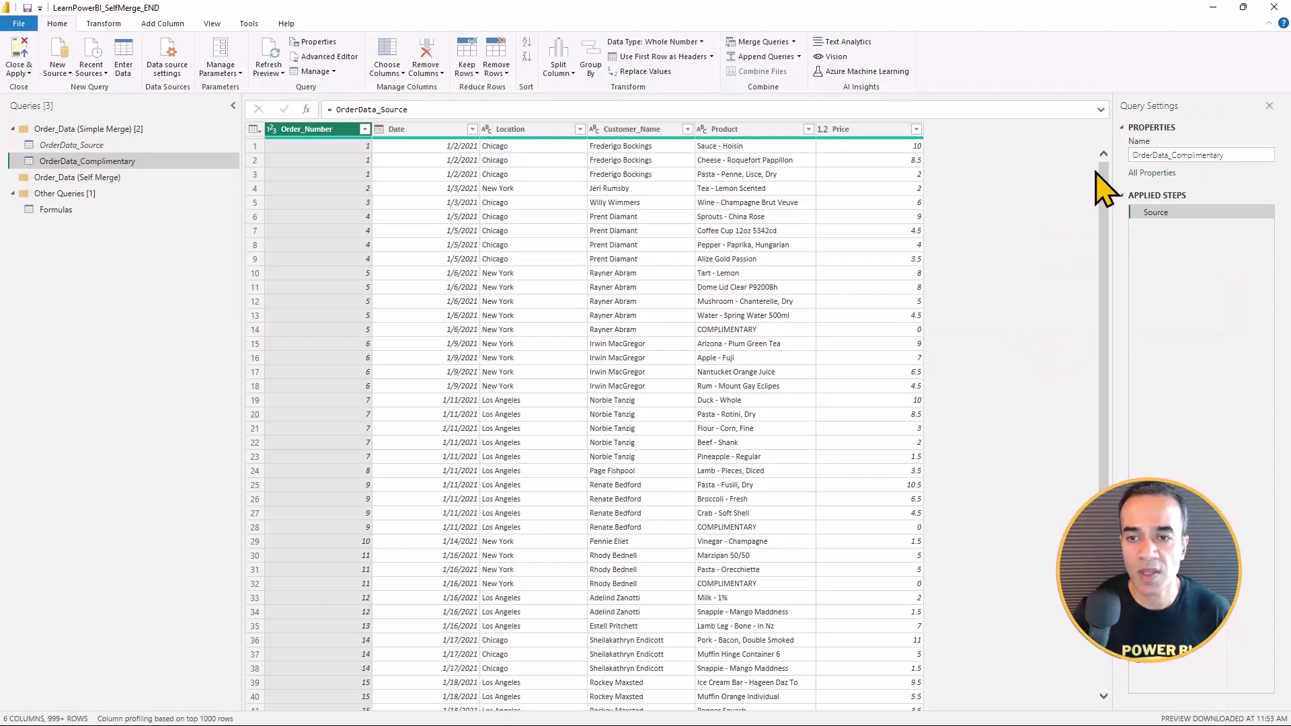
- Filter the Product column to show only COMPLIMENTARY
{"action": "left_click", "coordinate": [809, 130]}
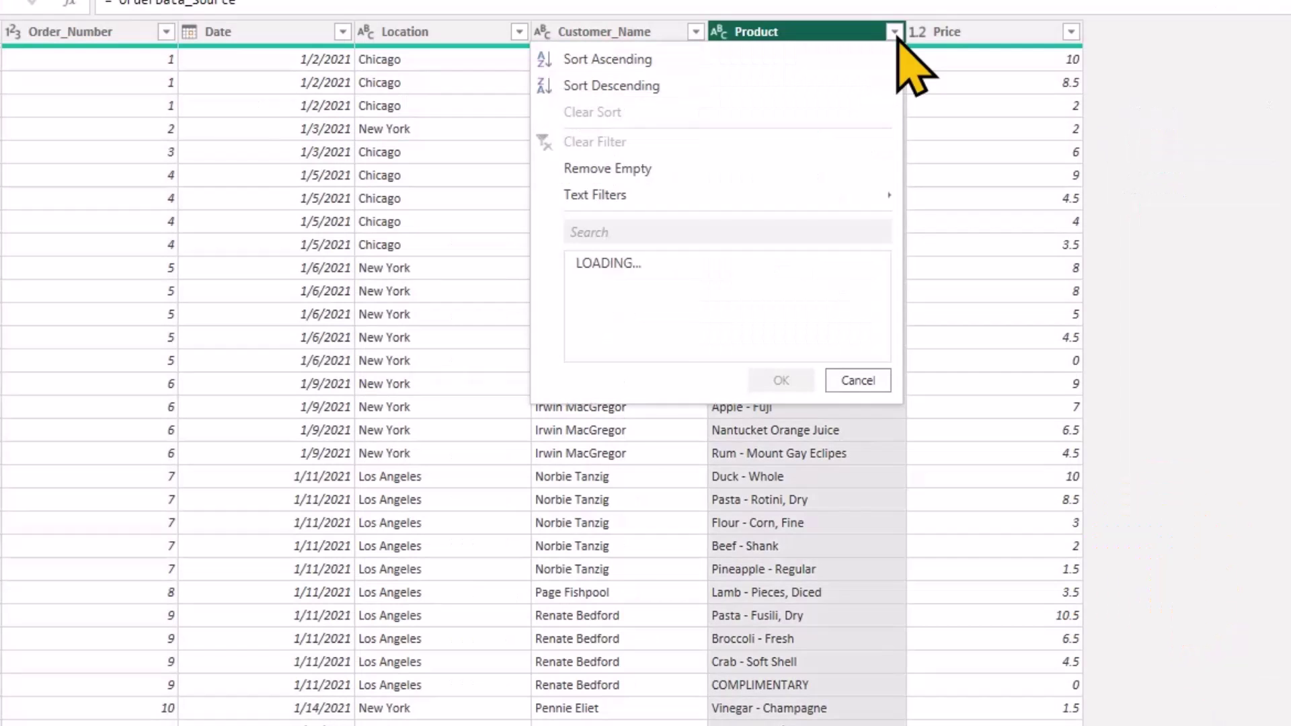
{"action": "left_click", "coordinate": [653, 251]}
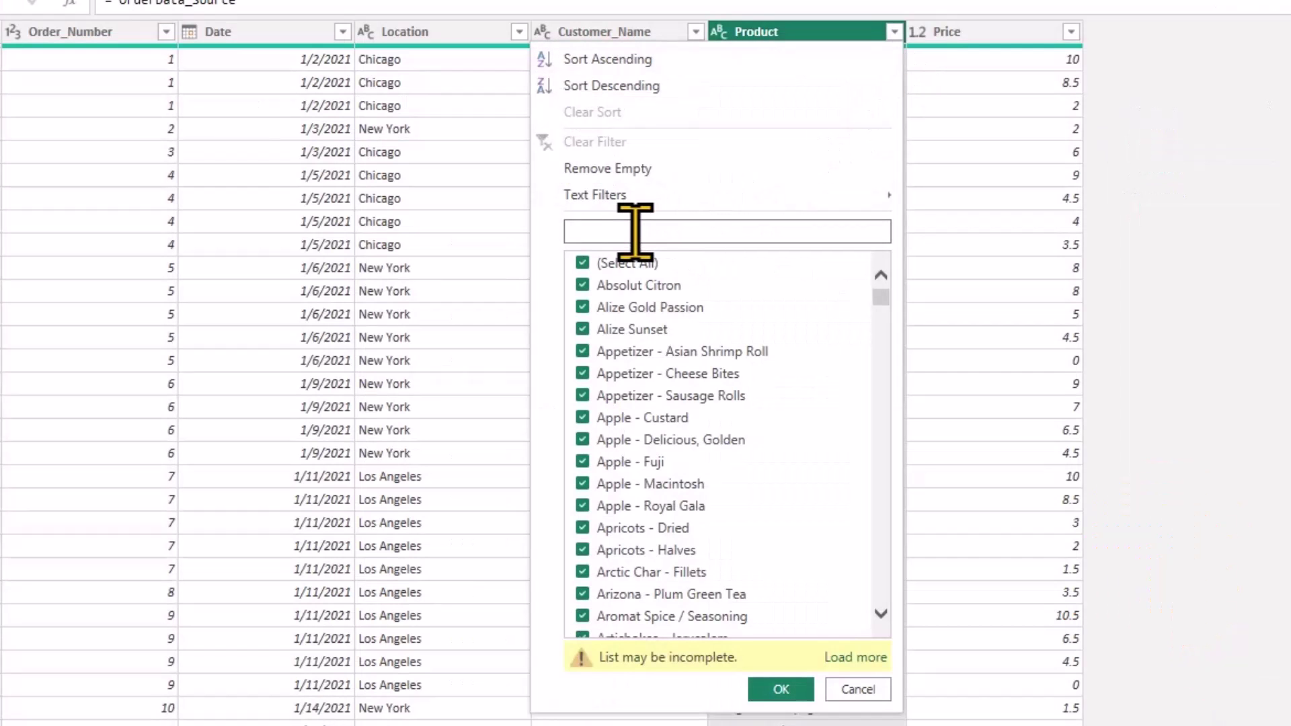
{"action": "left_click", "coordinate": [584, 264]}
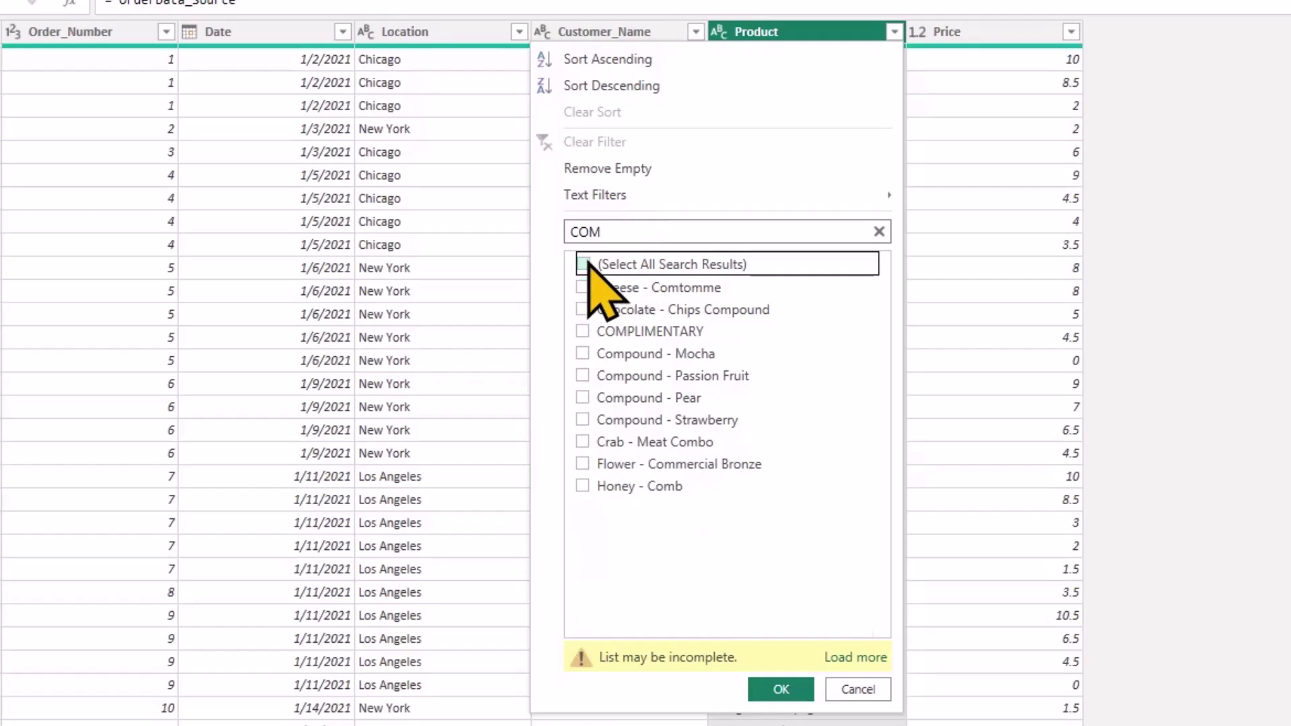
{"action": "left_click", "coordinate": [582, 331]}
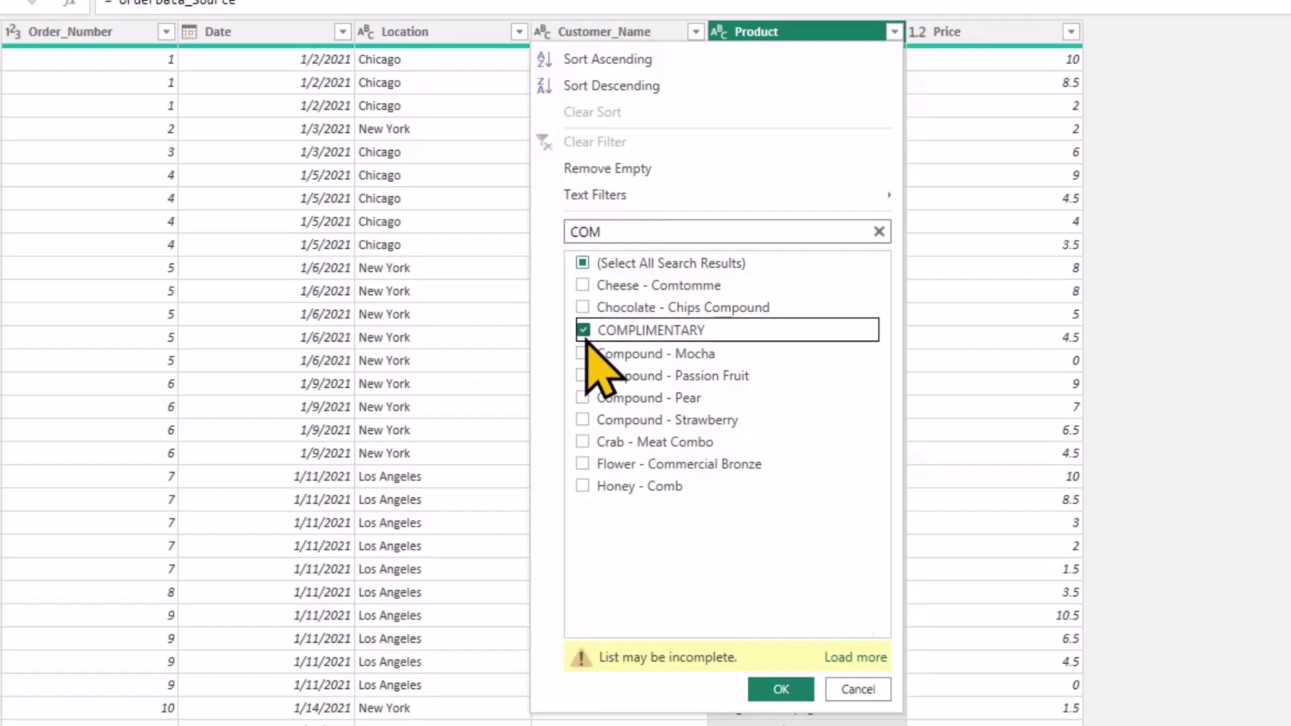
{"action": "left_click", "coordinate": [780, 690]}
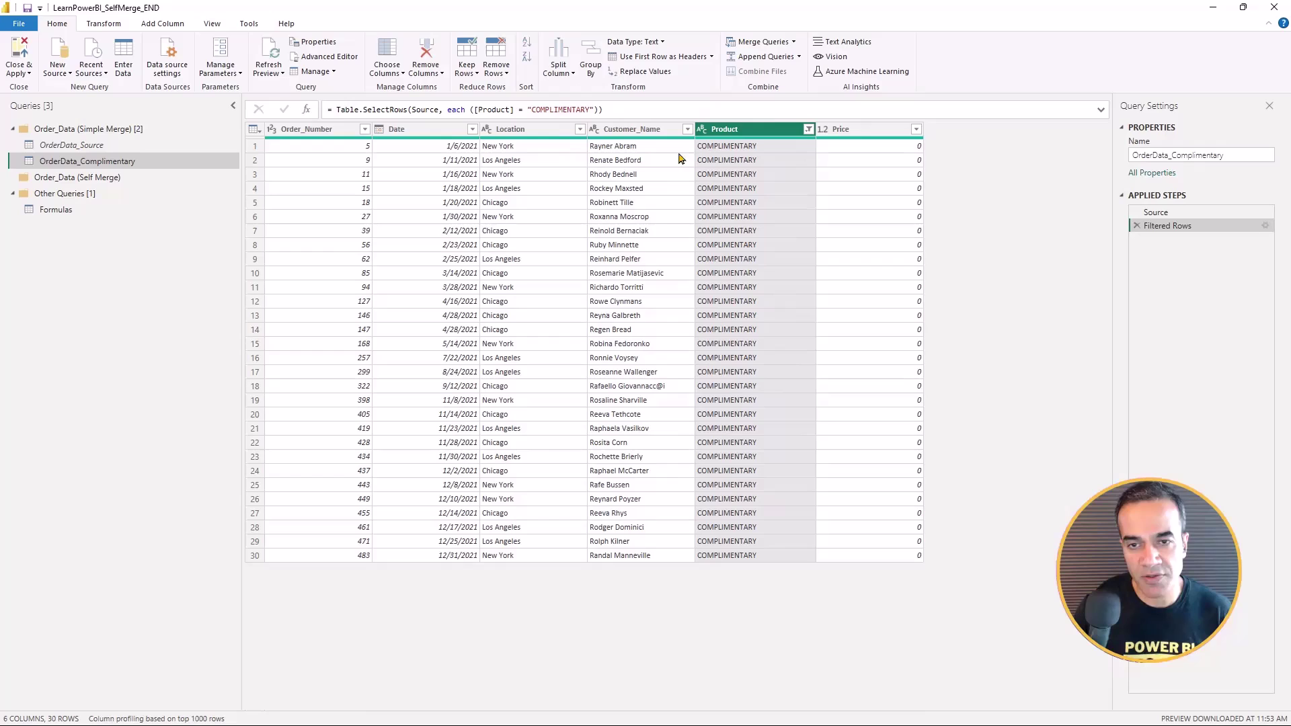
- Remove all columns except Order_Number and Product
{"action": "left_click", "coordinate": [332, 131]}
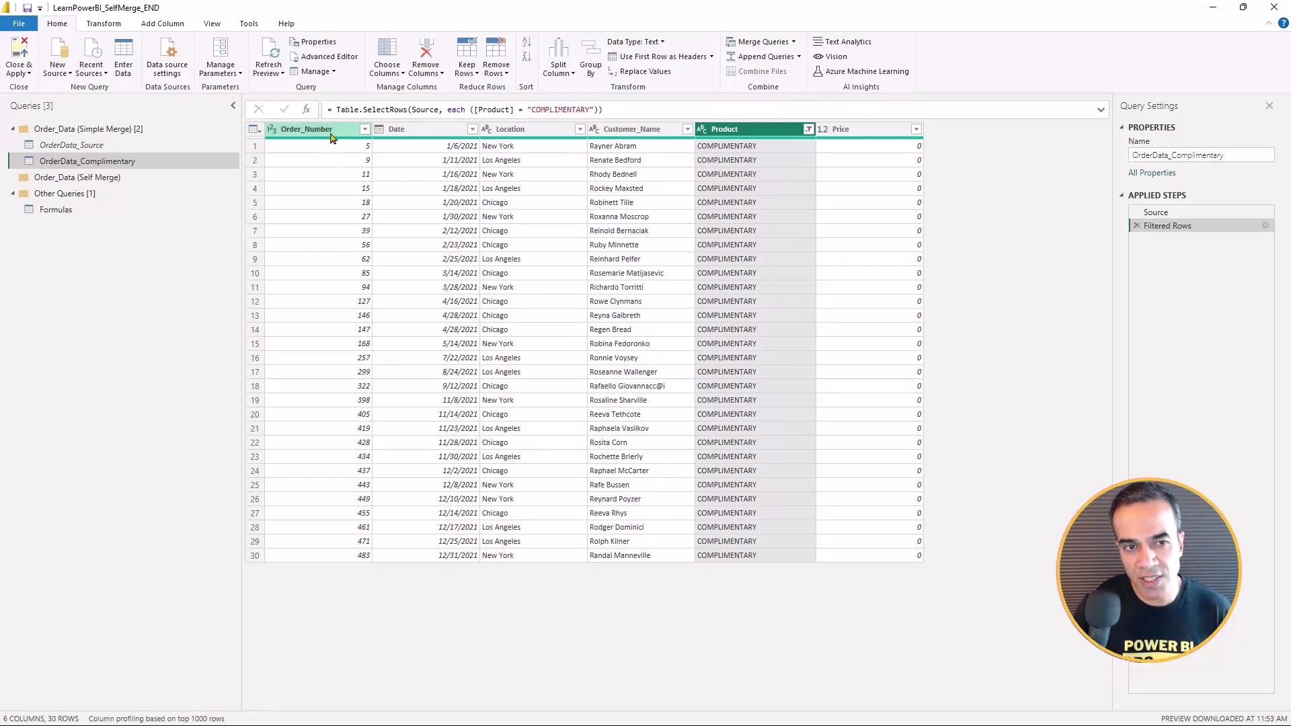
{"action": "left_click", "coordinate": [735, 135]}
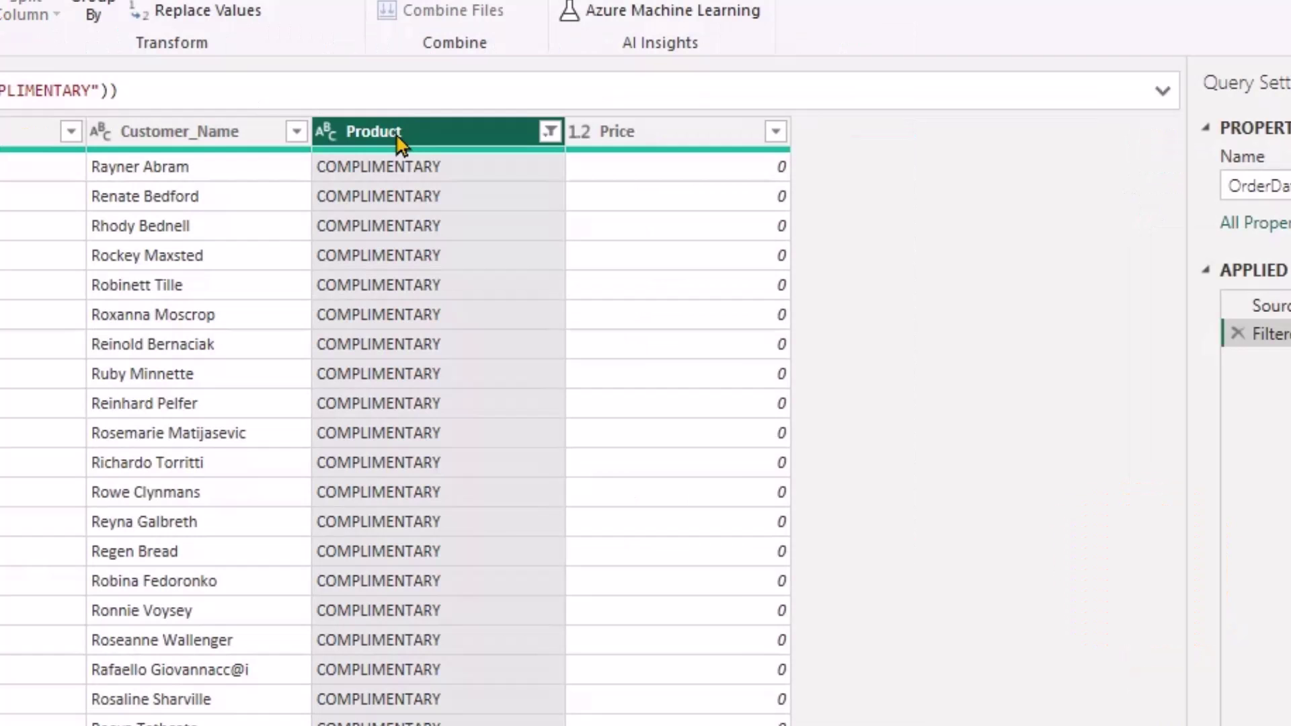
{"action": "right_click", "coordinate": [737, 135]}
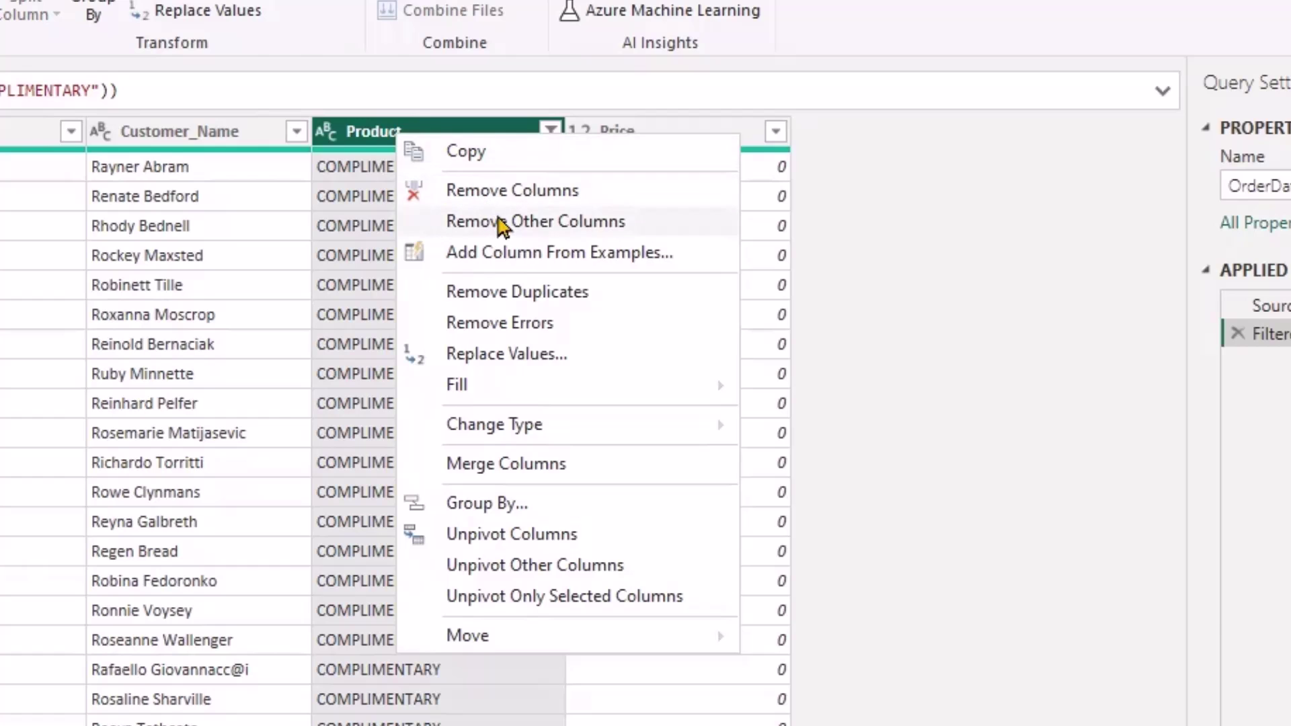
{"action": "left_click", "coordinate": [501, 226]}
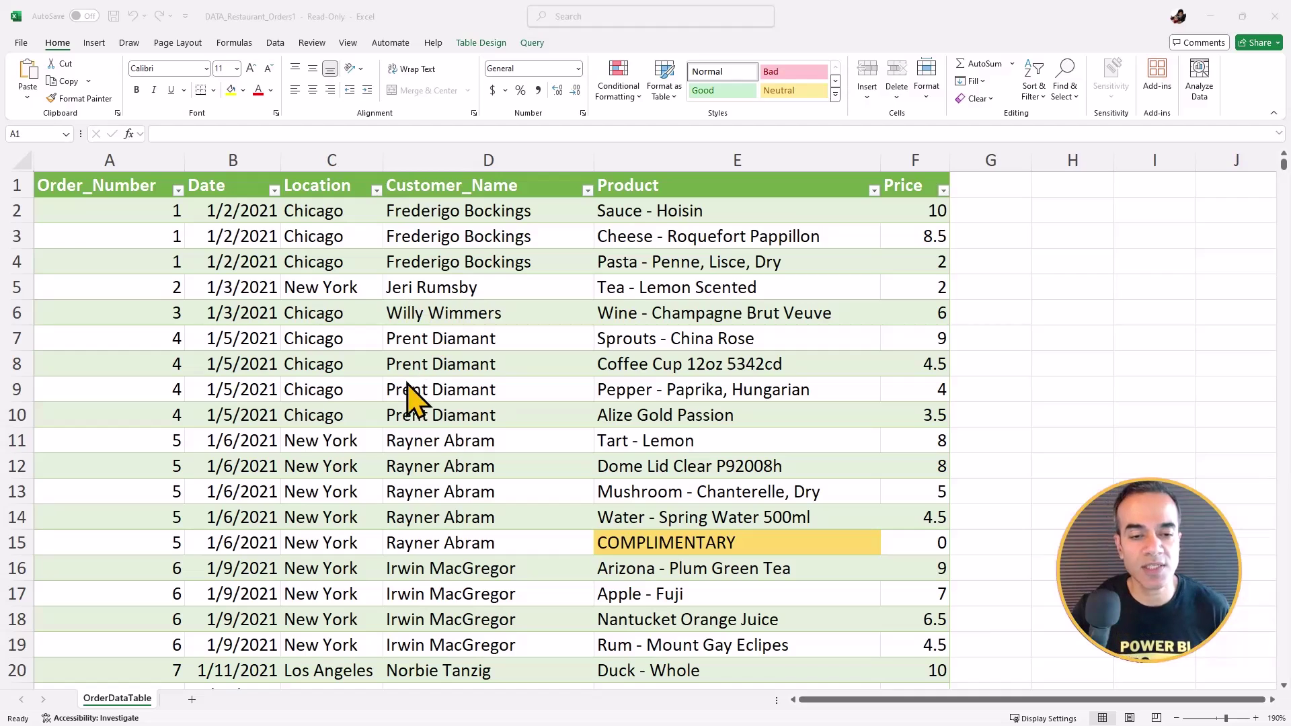
{"action": "left_click", "coordinate": [145, 449]}
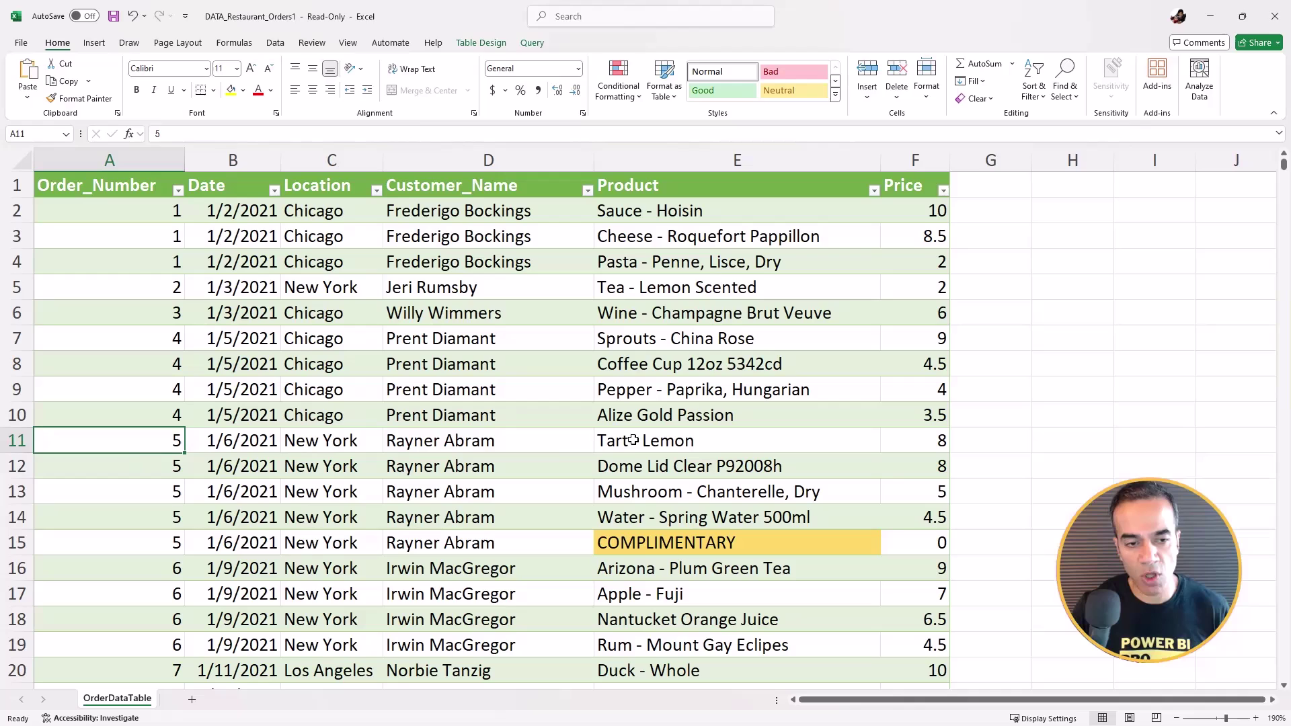
{"action": "left_click", "coordinate": [20, 441]}
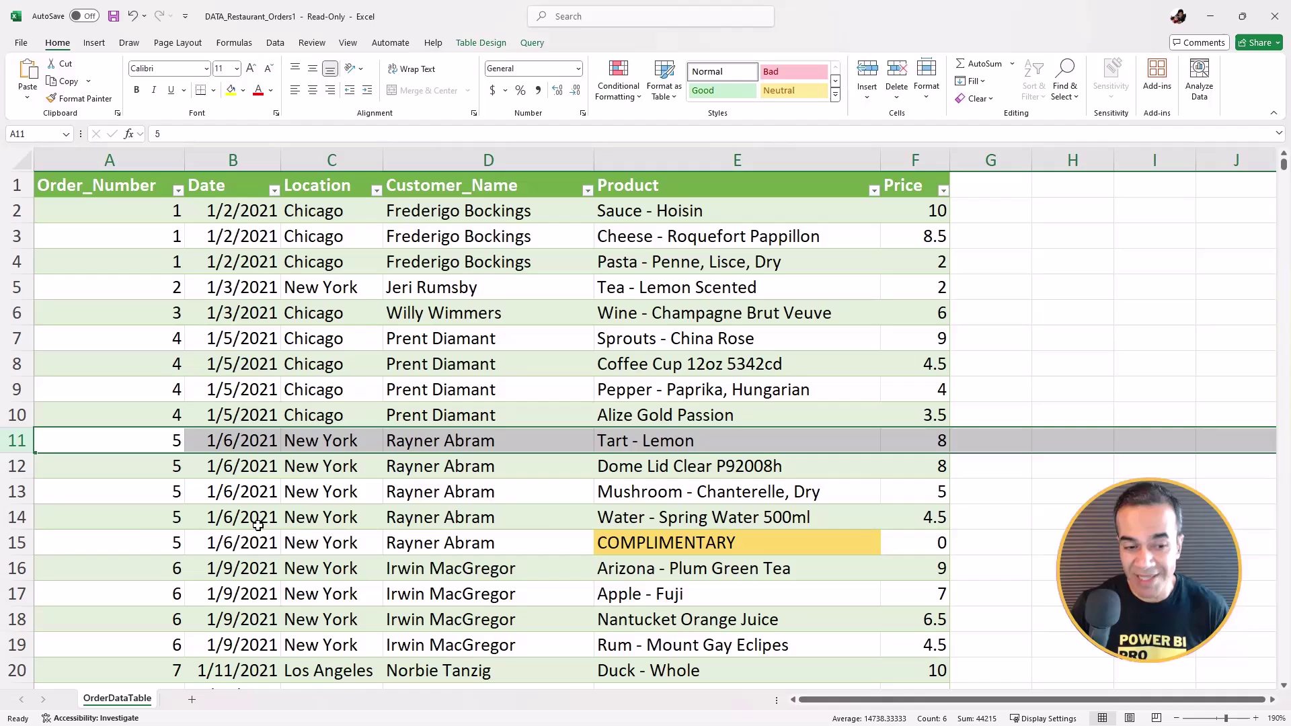
{"action": "left_click", "coordinate": [26, 545]}
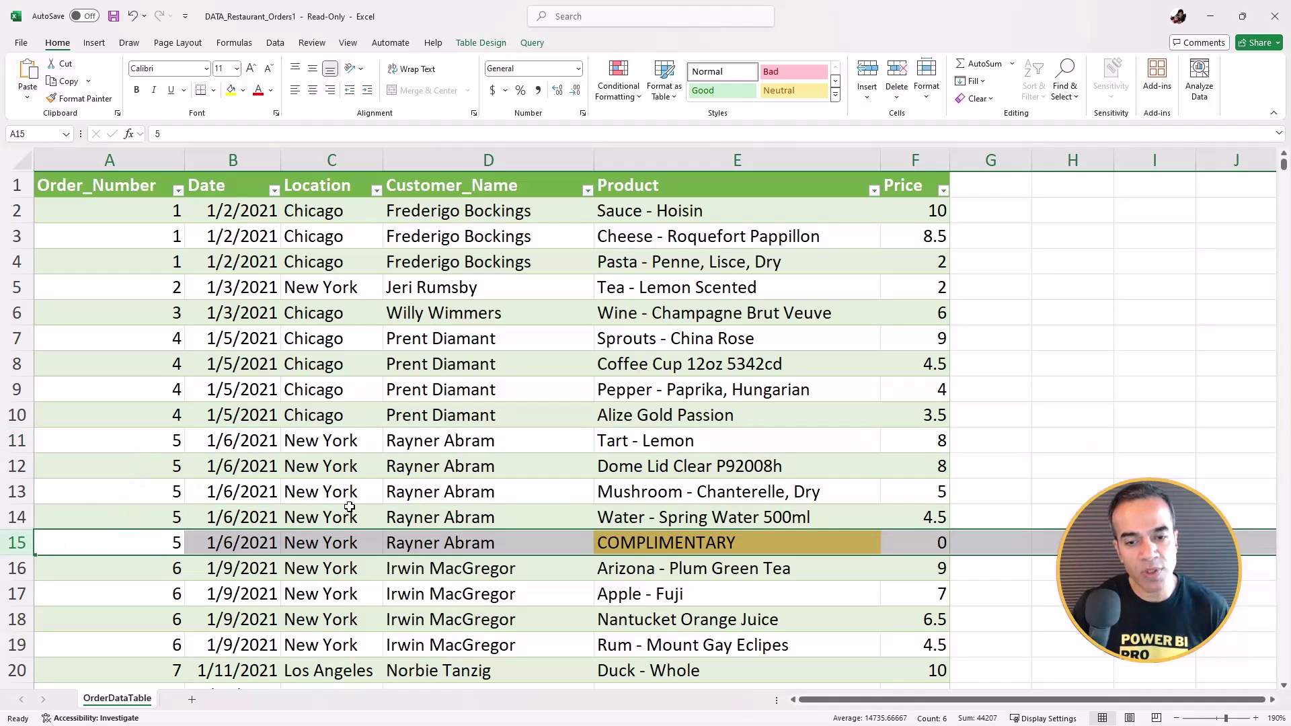
{"action": "mouse_move", "coordinate": [763, 536]}
{"action": "left_mouse_down"}
{"action": "mouse_move", "coordinate": [849, 487]}
{"action": "mouse_move", "coordinate": [842, 448]}
{"action": "mouse_move", "coordinate": [891, 454]}
{"action": "left_mouse_up"}
{"action": "mouse_move", "coordinate": [83, 419]}
{"action": "left_mouse_down"}
{"action": "mouse_move", "coordinate": [123, 437]}
{"action": "mouse_move", "coordinate": [766, 491]}
{"action": "left_mouse_up"}
{"action": "key", "text": "Escape"}
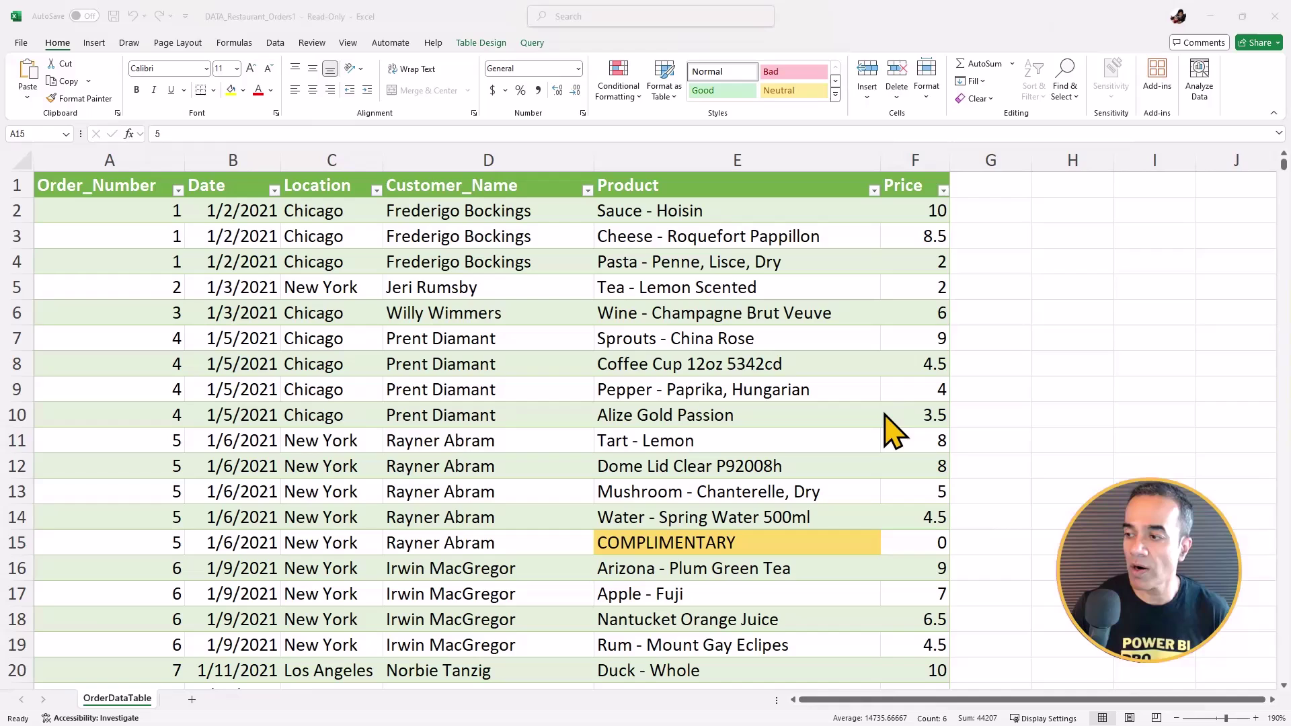
{"action": "key", "text": "alt+Tab"}
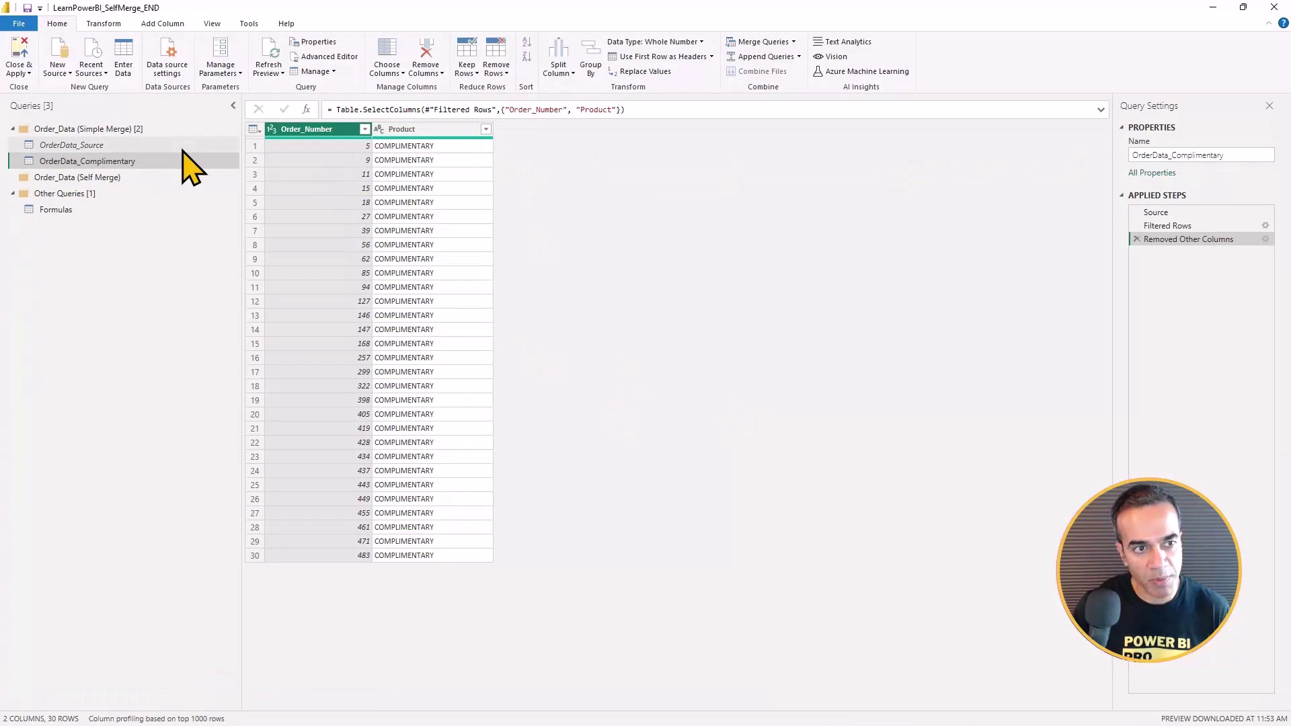
- Create a reference to OrderData_Source and name it OrderData_Simple Merge
{"action": "left_click_drag", "start_coordinate": [181, 150], "coordinate": [138, 149]}
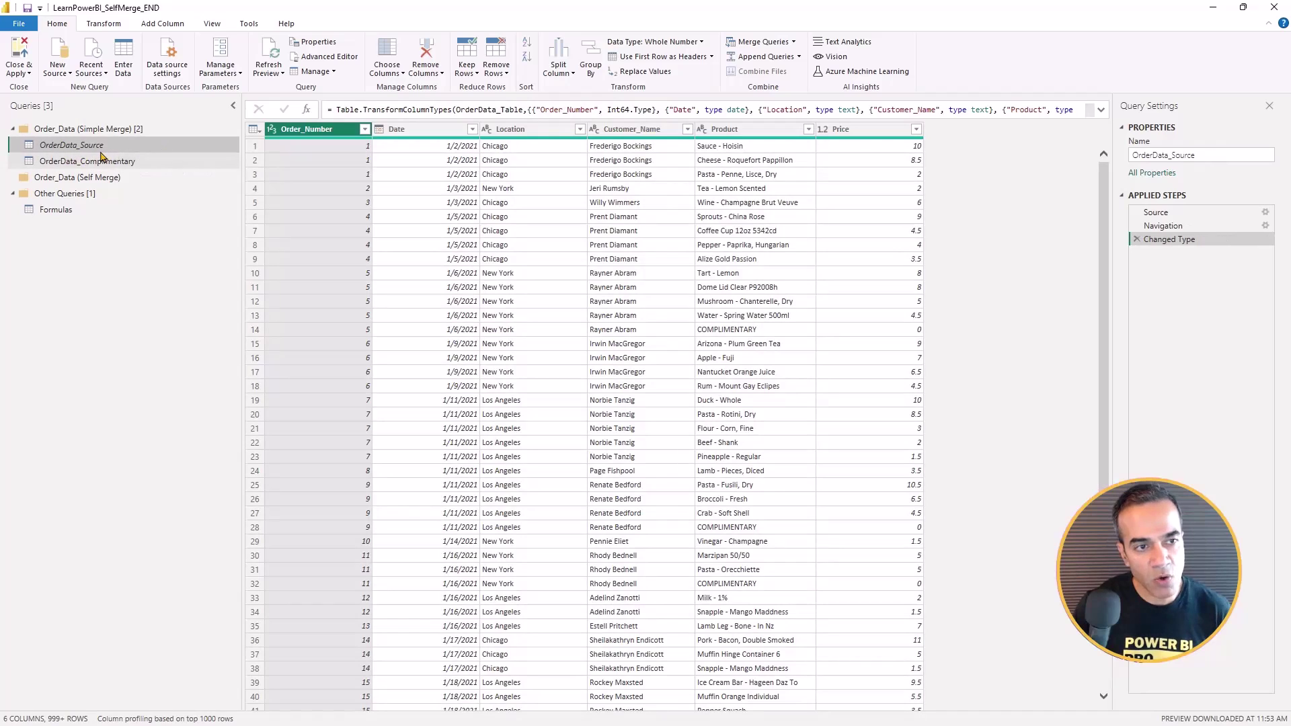
{"action": "right_click", "coordinate": [113, 149]}
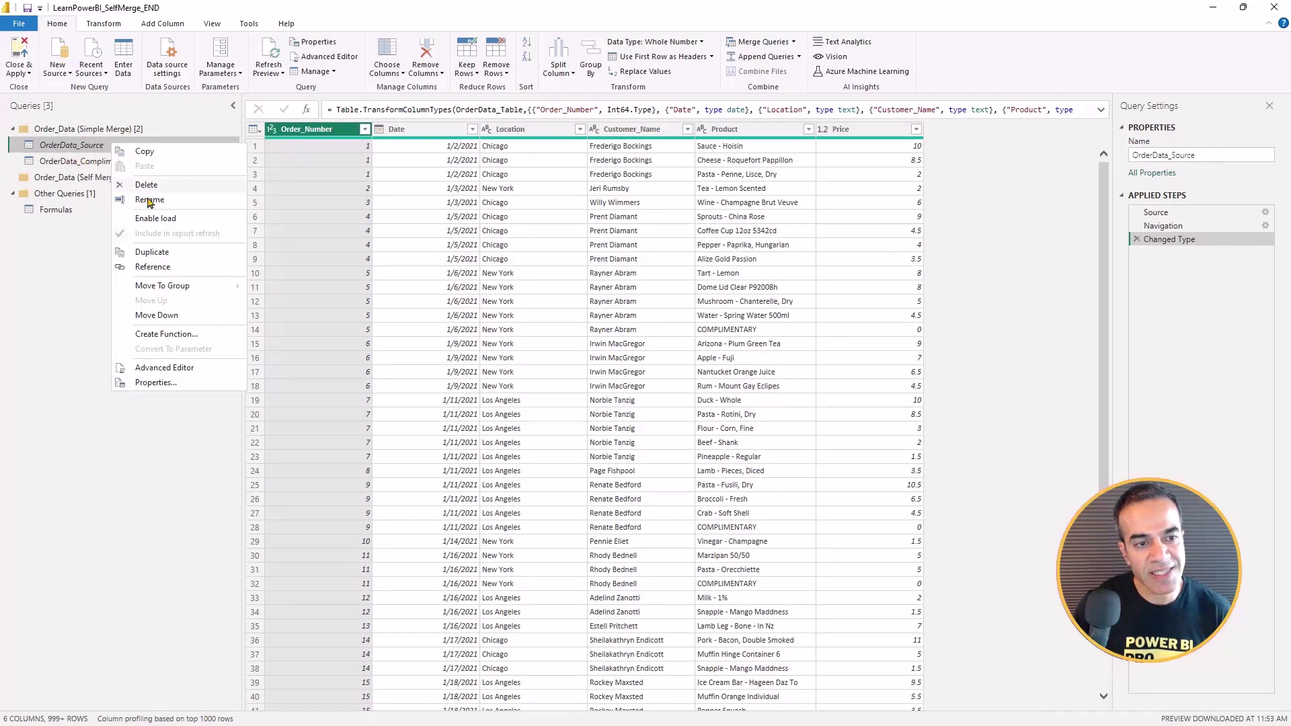
{"action": "left_click", "coordinate": [149, 268]}
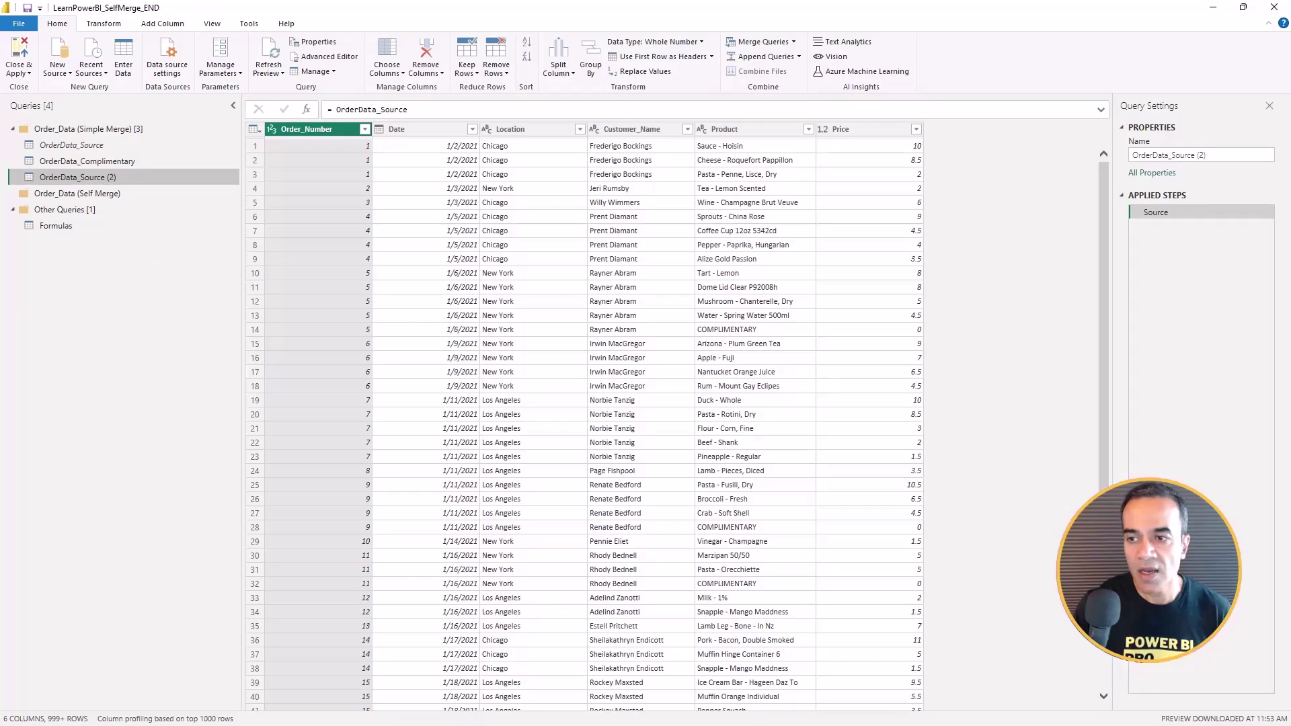
{"action": "left_click", "coordinate": [1234, 149]}
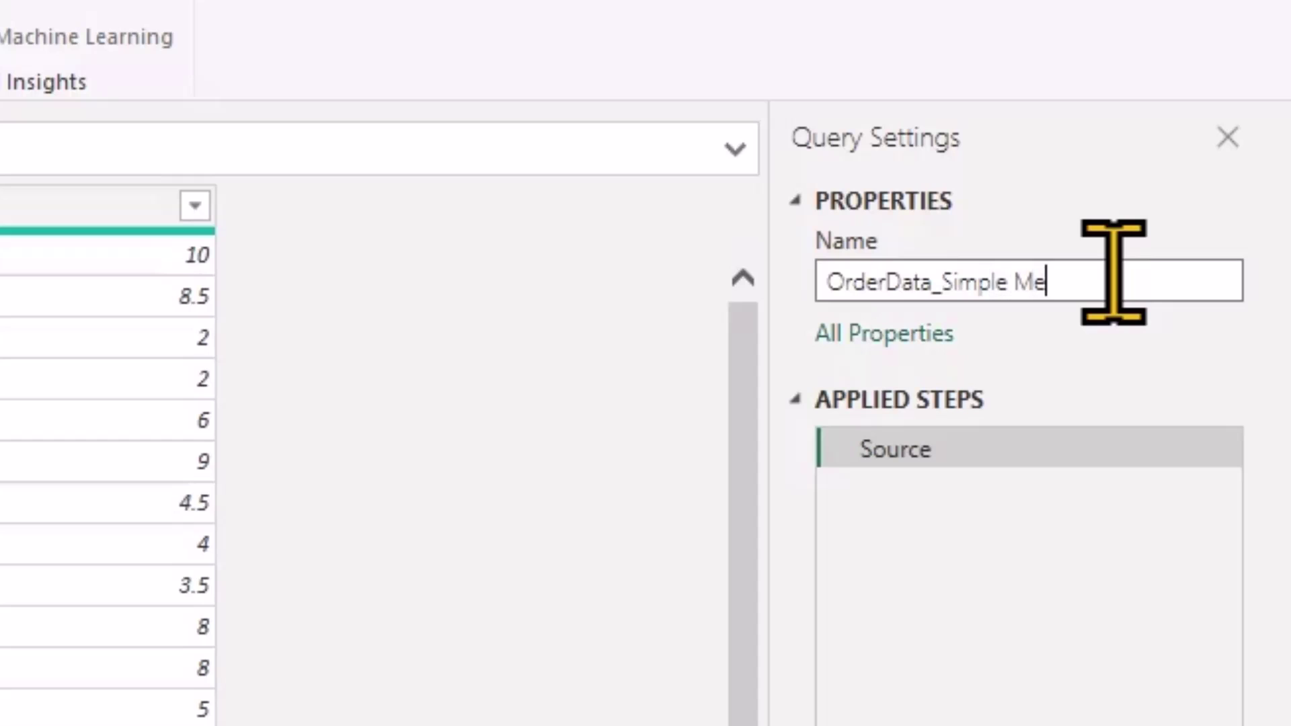
{"action": "key", "text": "Return"}
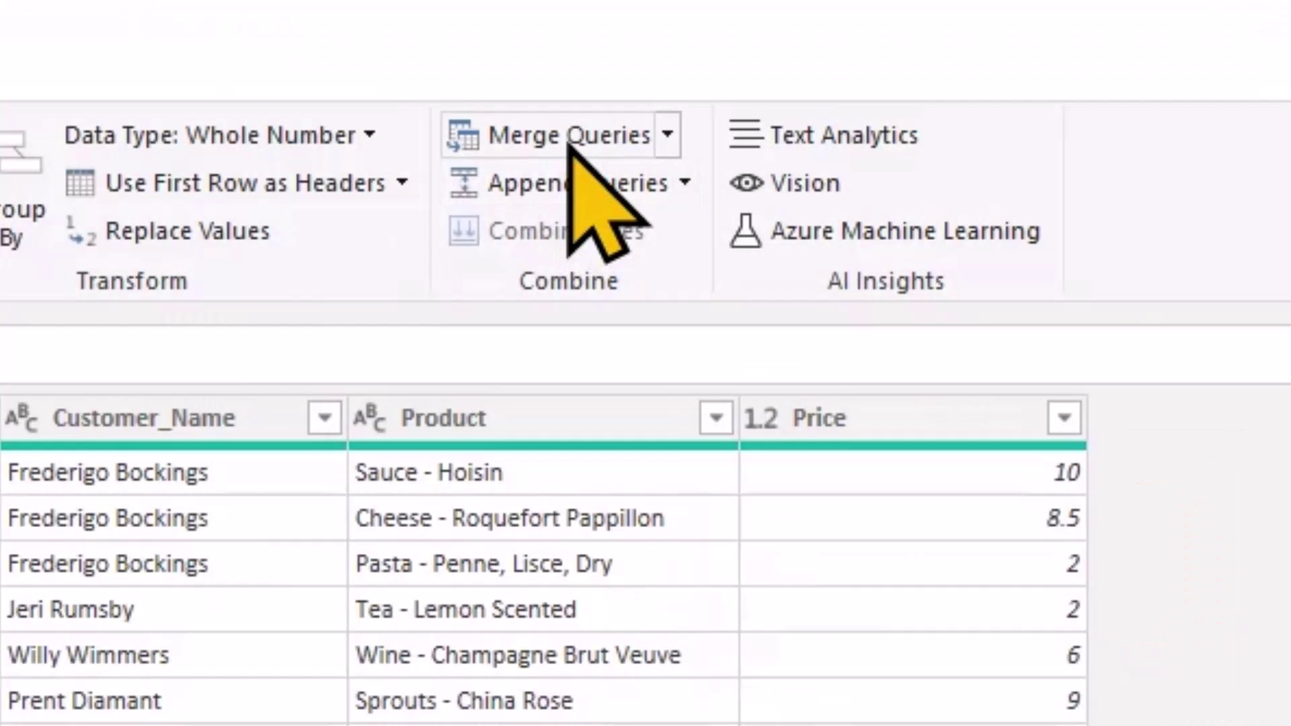
{"action": "left_click", "coordinate": [568, 138]}
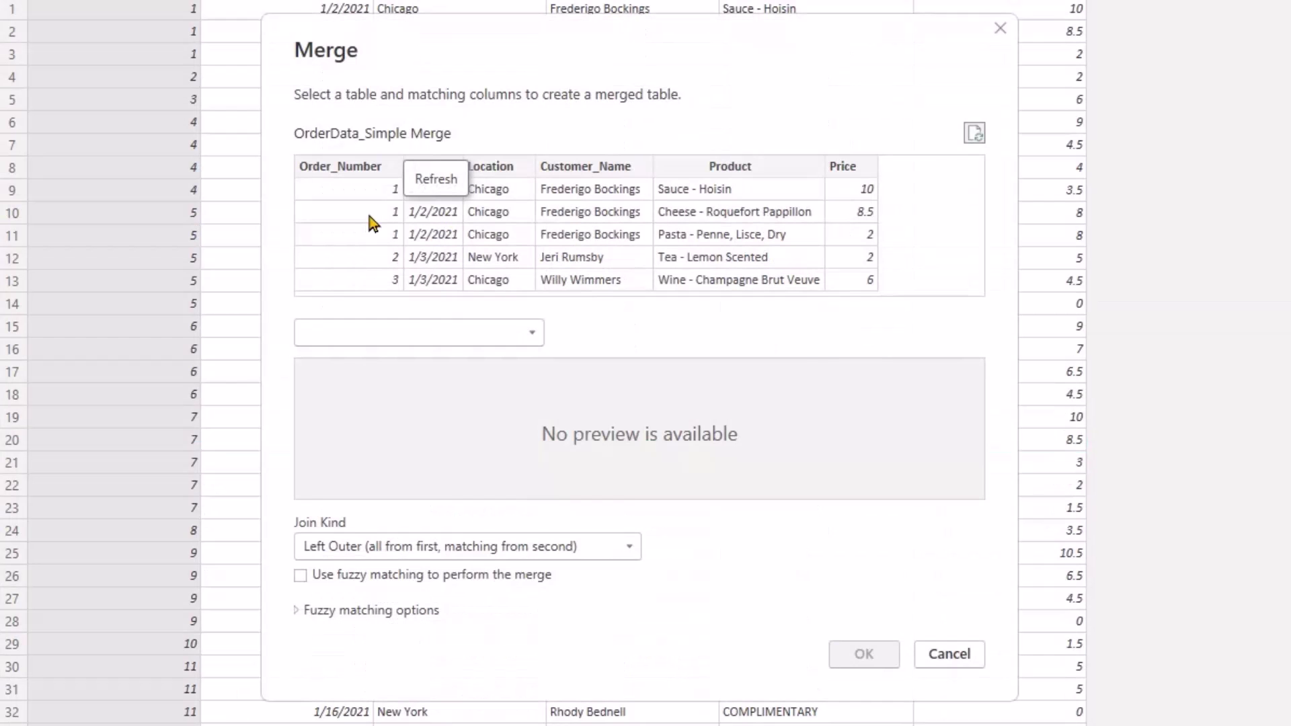
- Merge with OrderData_Complimentary, matching Order_Number in both tables
{"action": "left_click", "coordinate": [451, 336]}
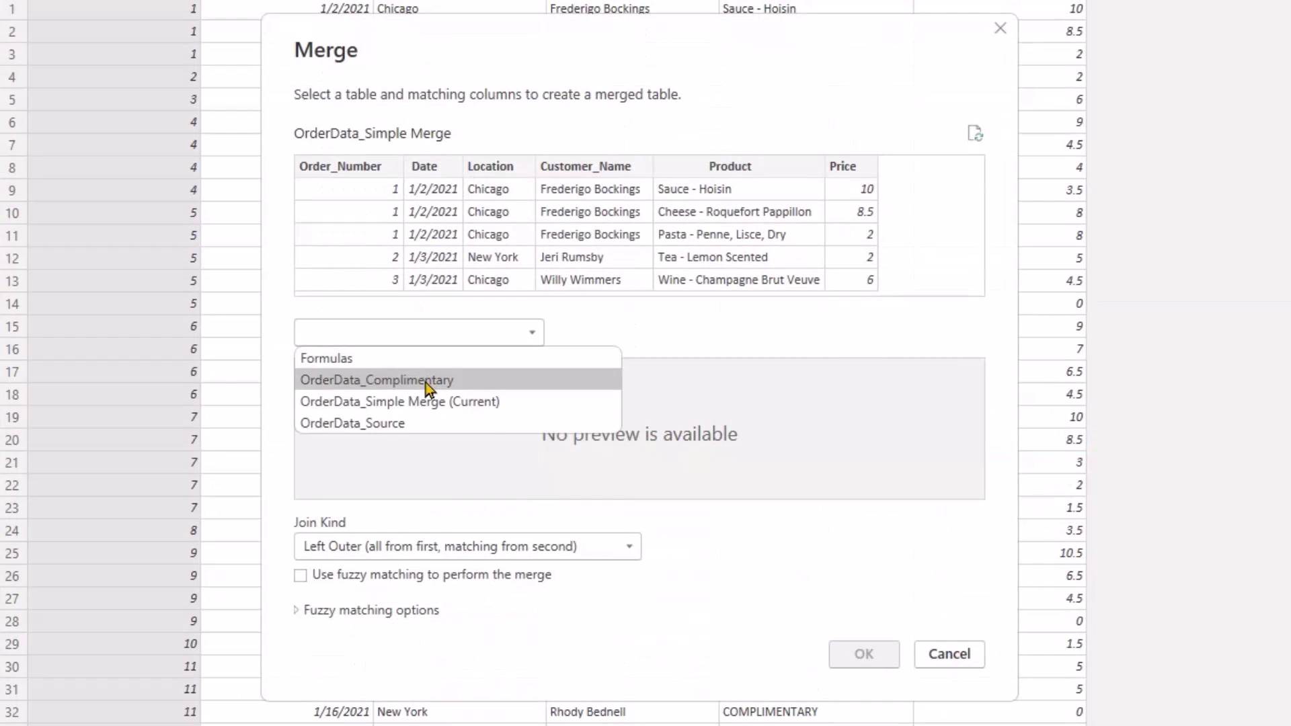
{"action": "left_click", "coordinate": [427, 380]}
{"action": "left_click", "coordinate": [343, 168]}
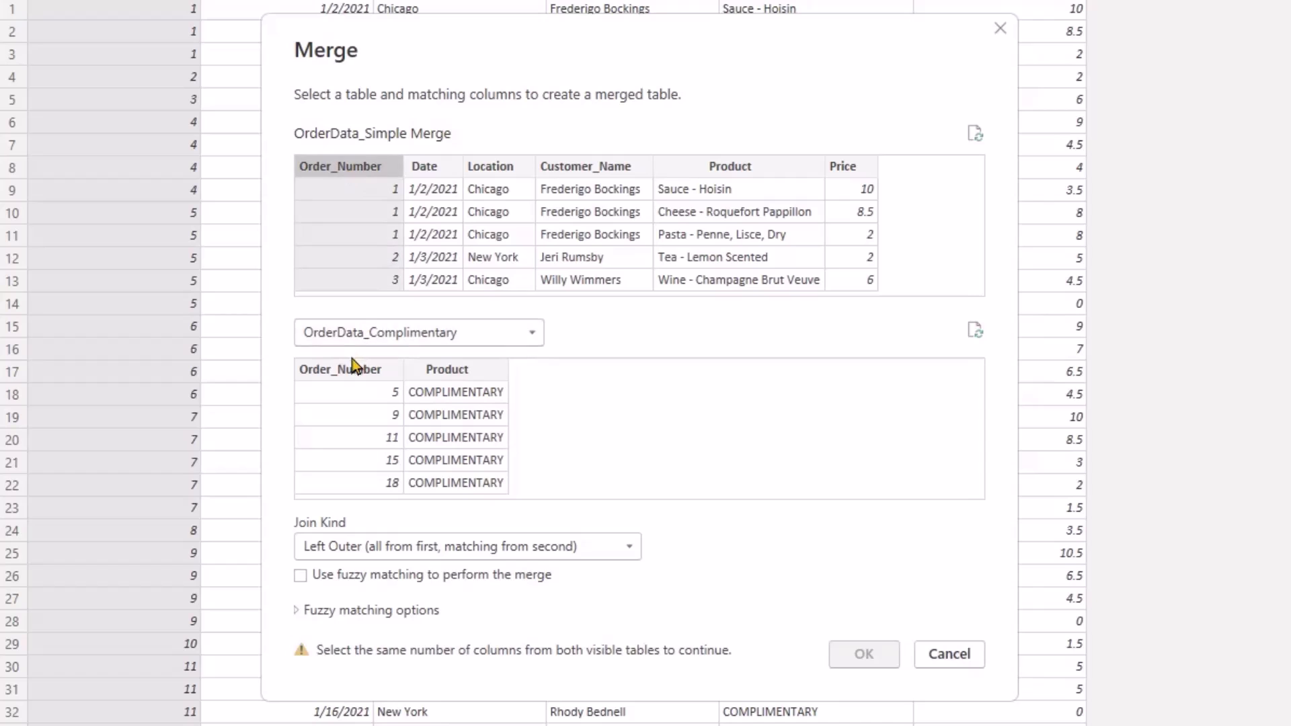
{"action": "left_click", "coordinate": [345, 375]}
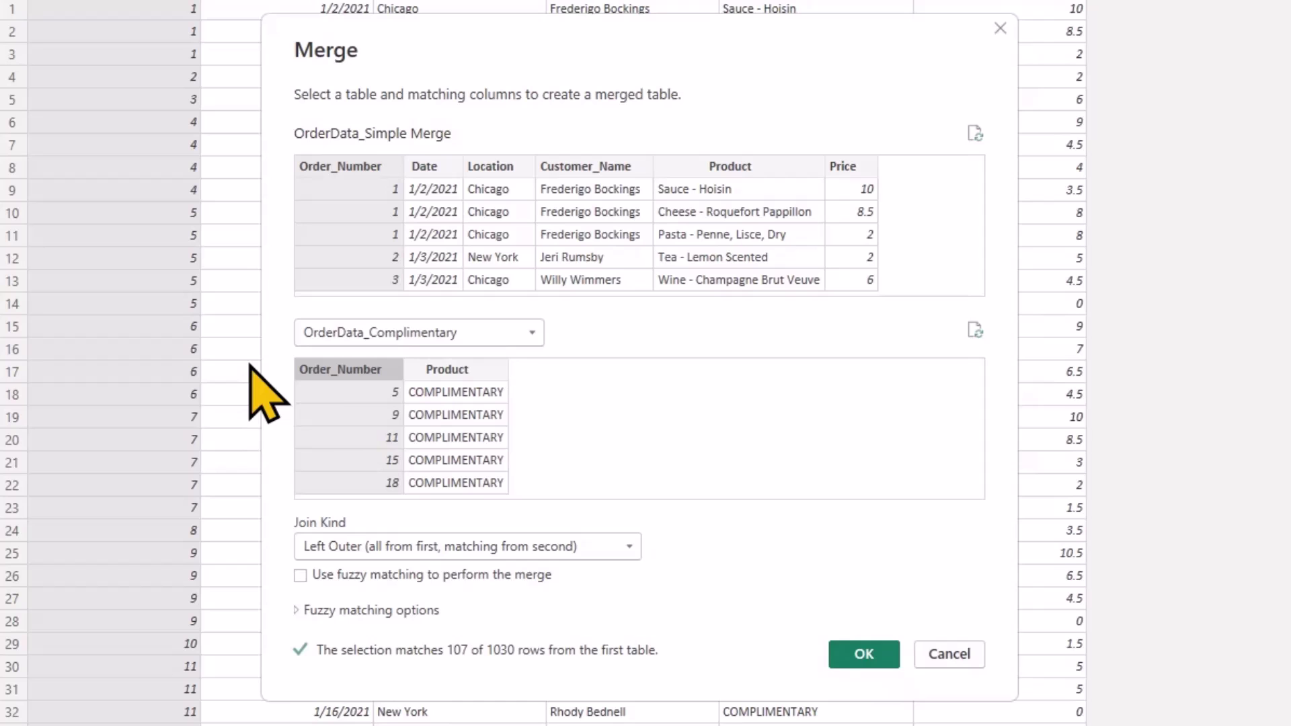
{"action": "left_click", "coordinate": [864, 655]}
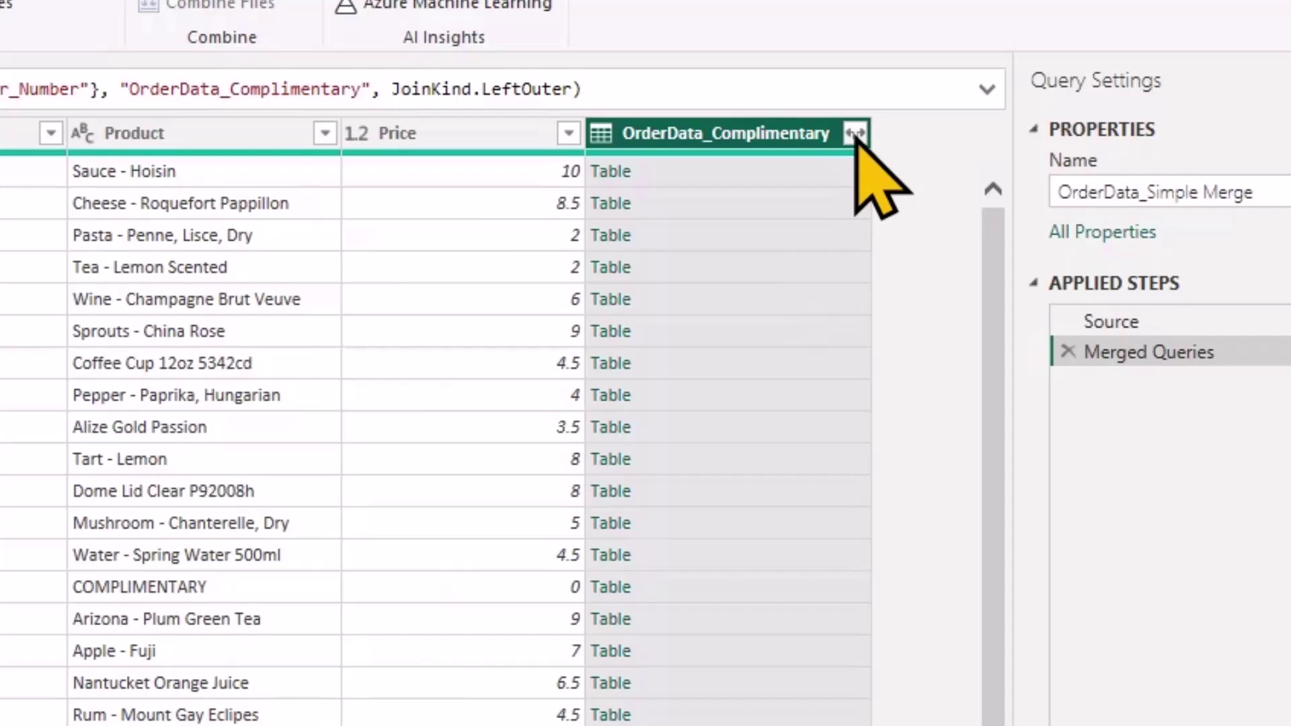
- Expand the merged column to only Product, without the original column name prefix
{"action": "left_click", "coordinate": [1043, 130]}
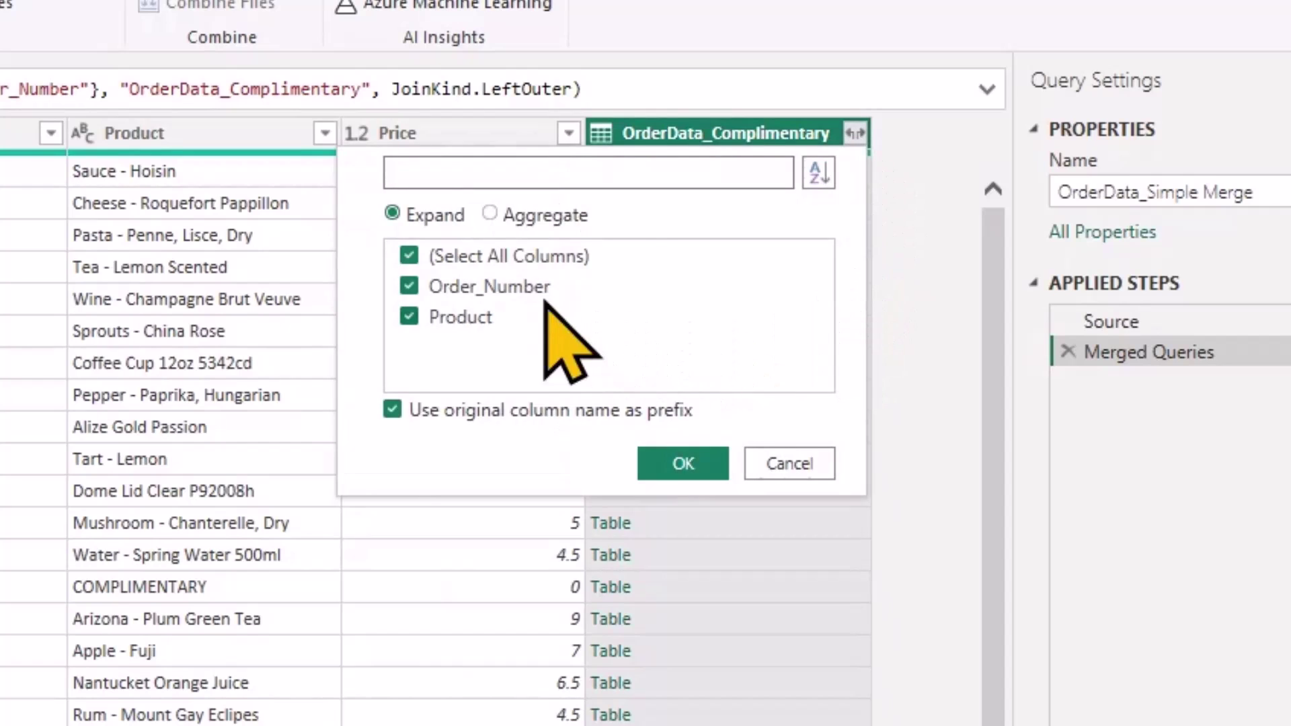
{"action": "left_click", "coordinate": [409, 256]}
{"action": "left_click", "coordinate": [410, 320]}
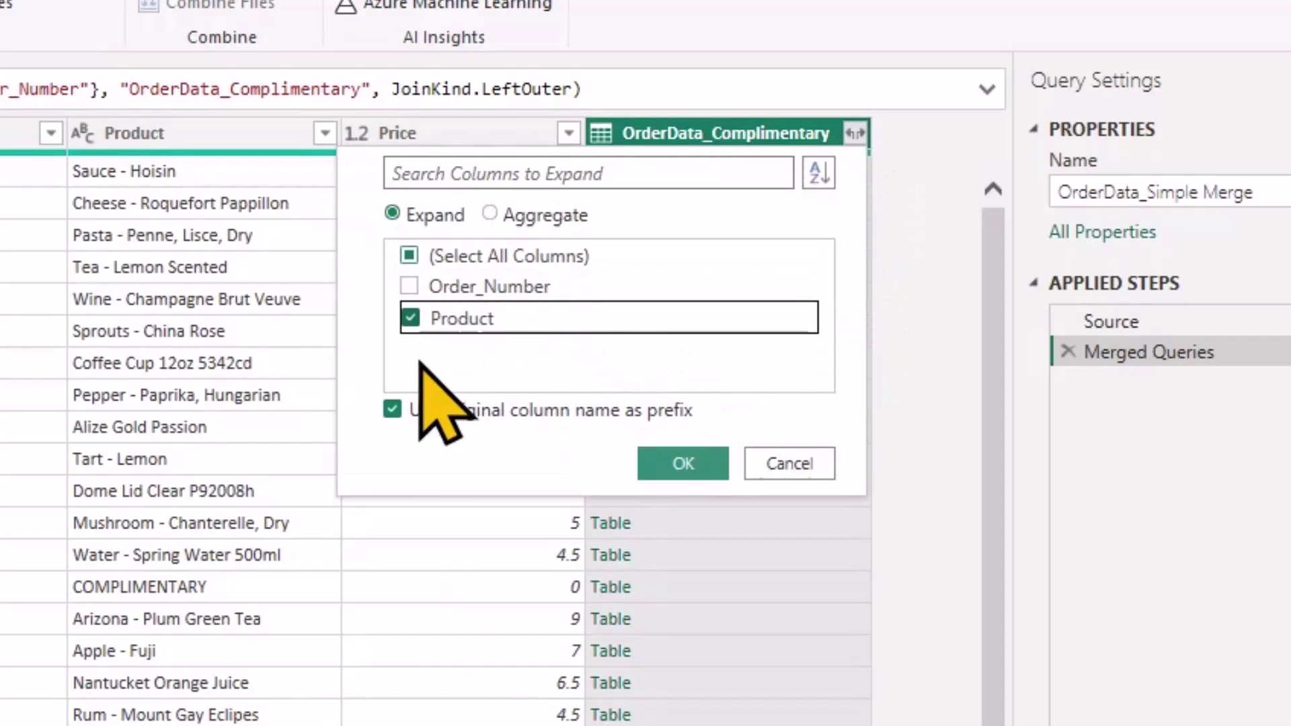
{"action": "left_click", "coordinate": [394, 409]}
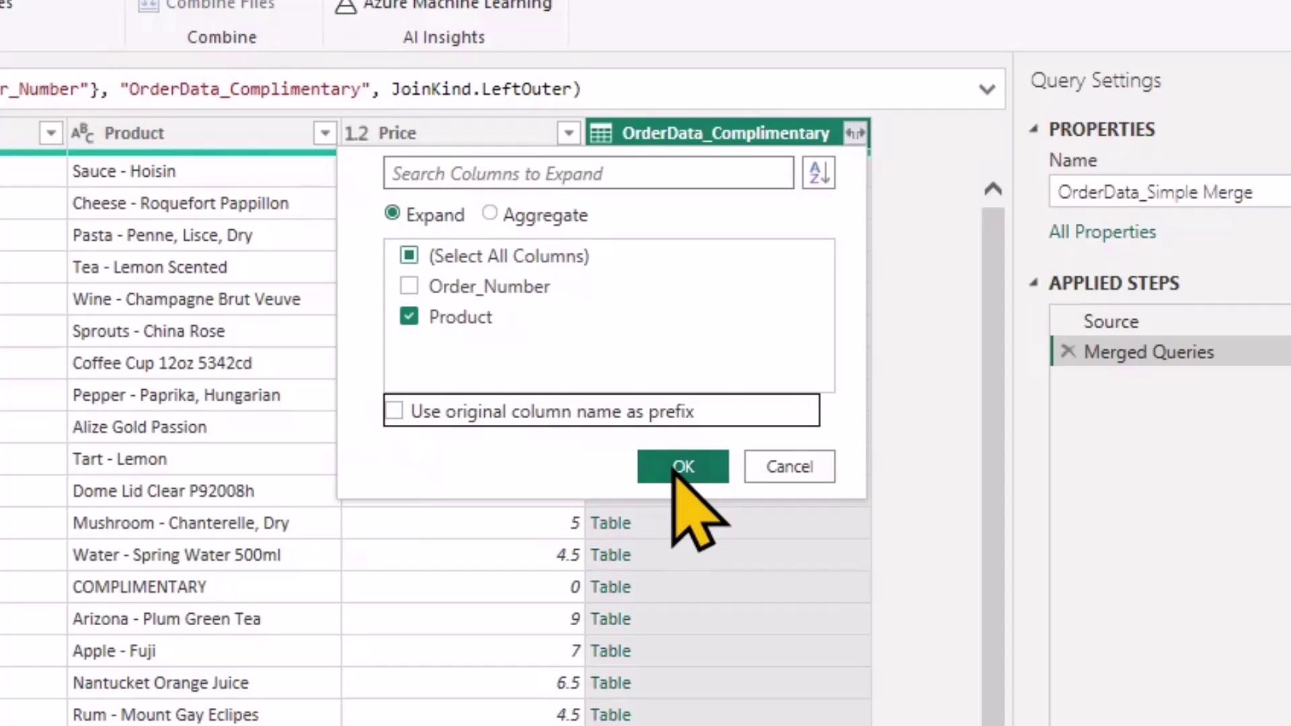
{"action": "left_click", "coordinate": [680, 469]}
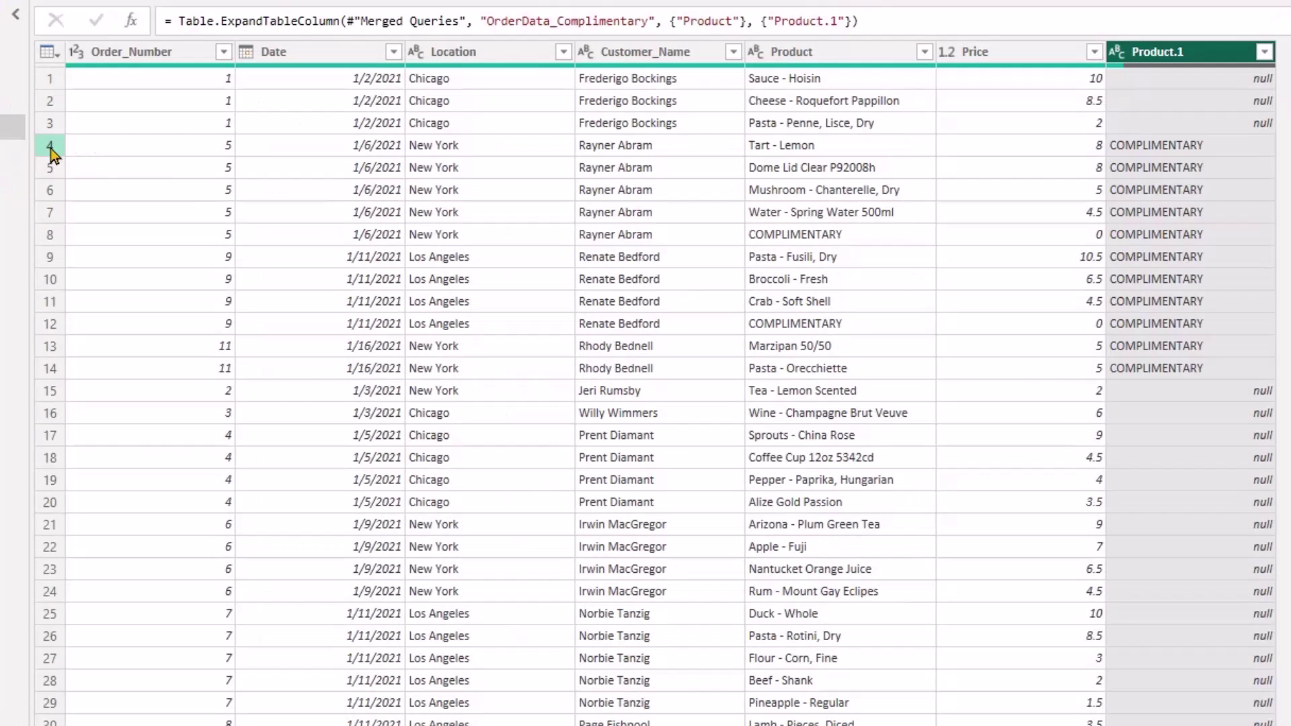
- Replace Product.1 with Complimentary as the column name in the expand step's formula
{"action": "left_click", "coordinate": [255, 188]}
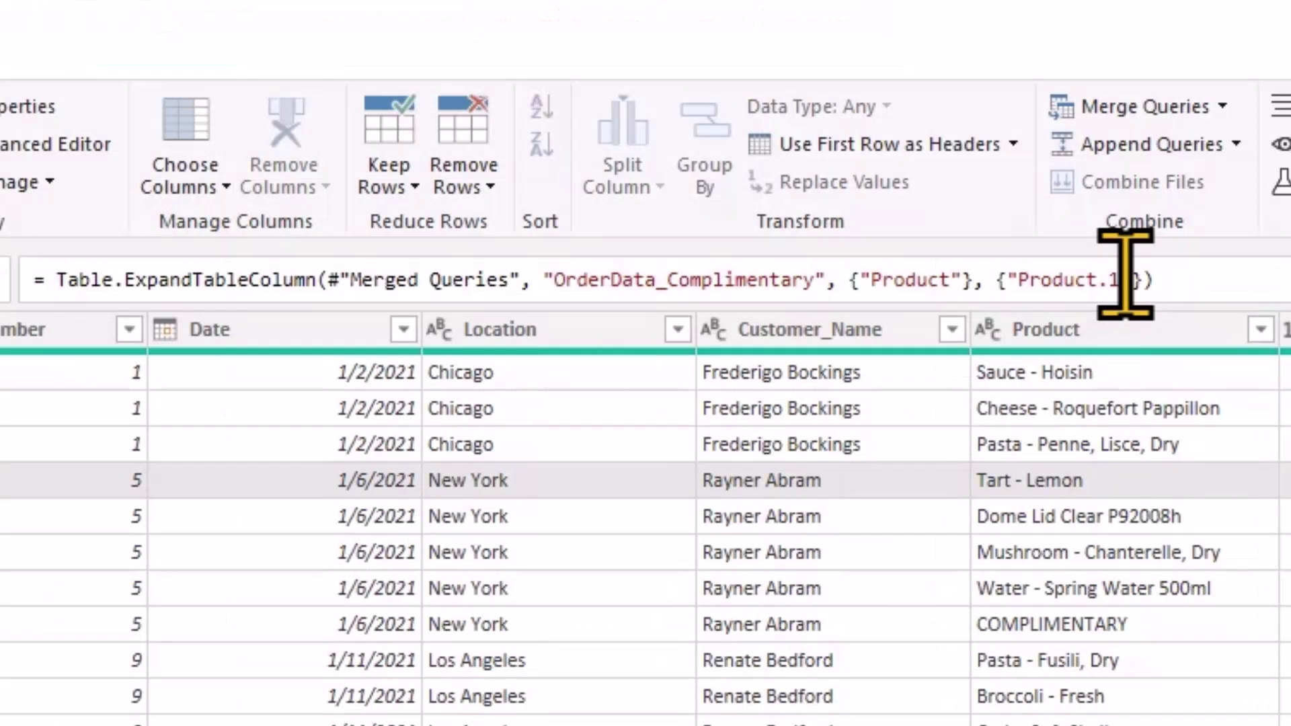
{"action": "left_click", "coordinate": [1122, 279]}
{"action": "key", "text": "shift+Left"}
{"action": "key", "text": "shift+Left"}
{"action": "key", "text": "shift+Left"}
{"action": "key", "text": "shift+Left"}
{"action": "key", "text": "shift+Left"}
{"action": "key", "text": "shift+Left"}
{"action": "key", "text": "shift+Left"}
{"action": "key", "text": "shift+Left"}
{"action": "key", "text": "shift+Left"}
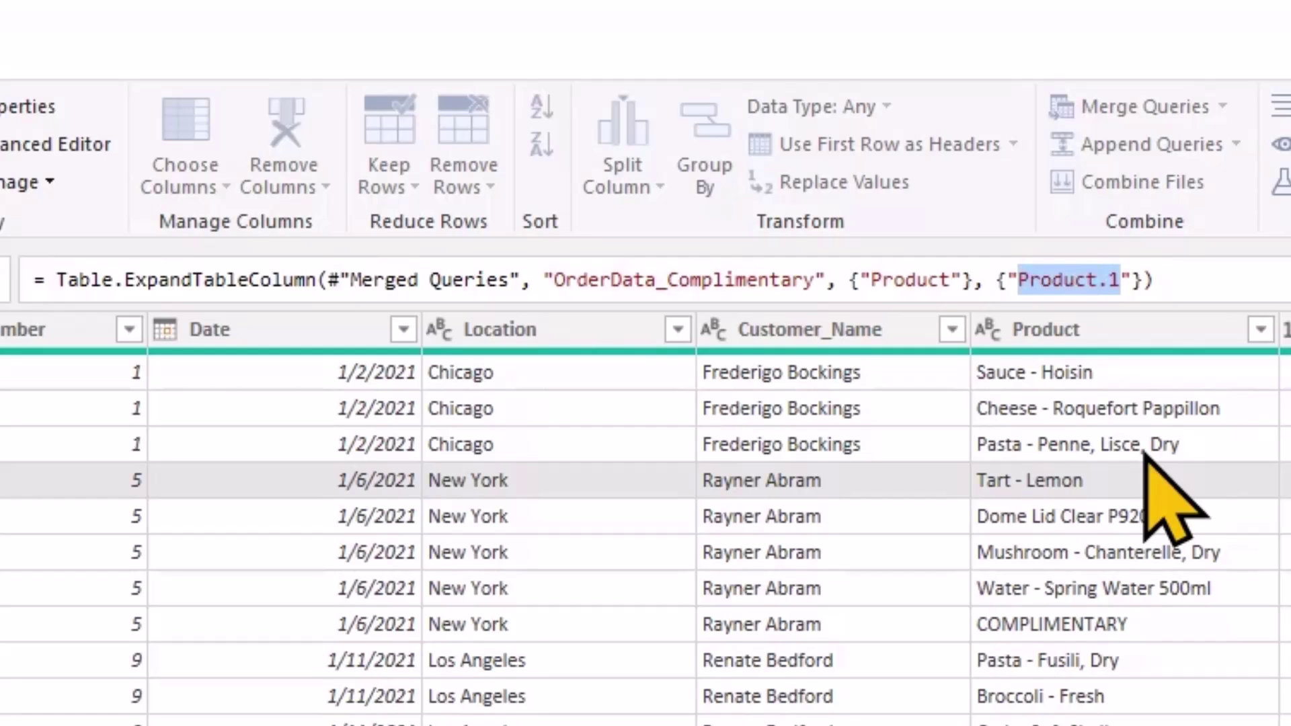
{"action": "key", "text": "BackSpace"}
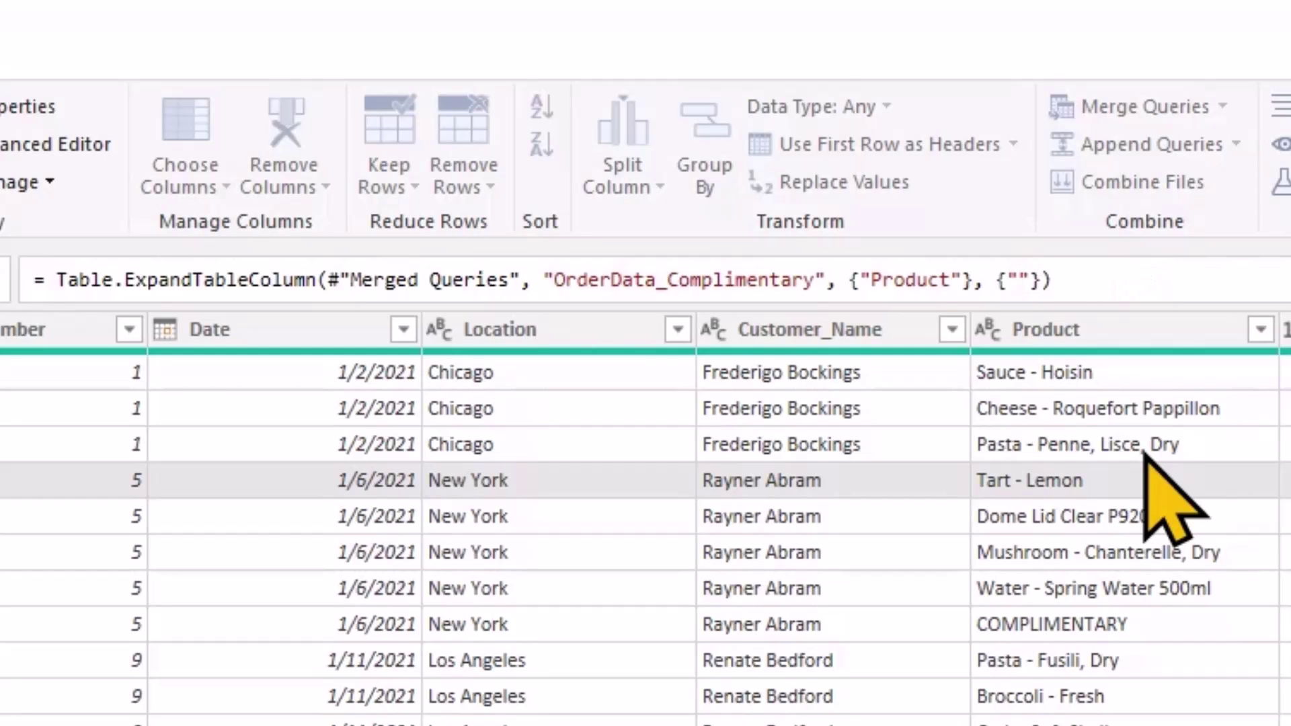
{"action": "type", "text": "Complime"}
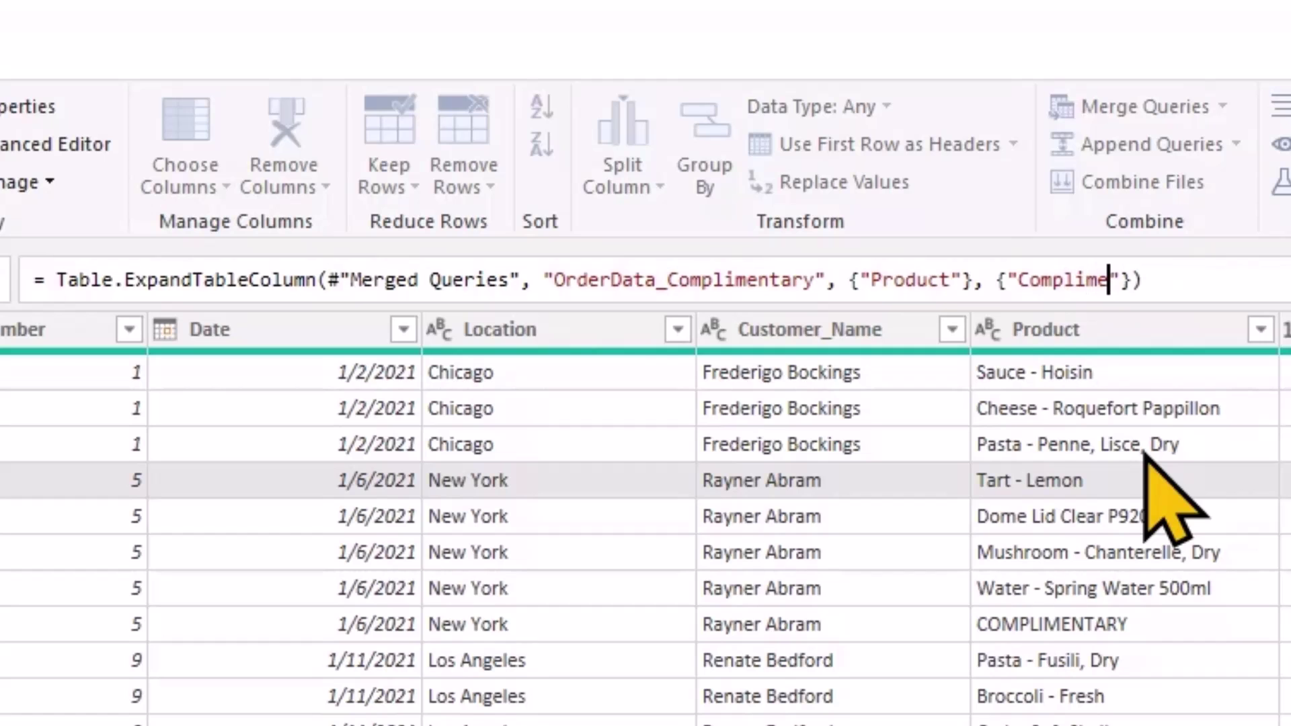
{"action": "type", "text": "ntary"}
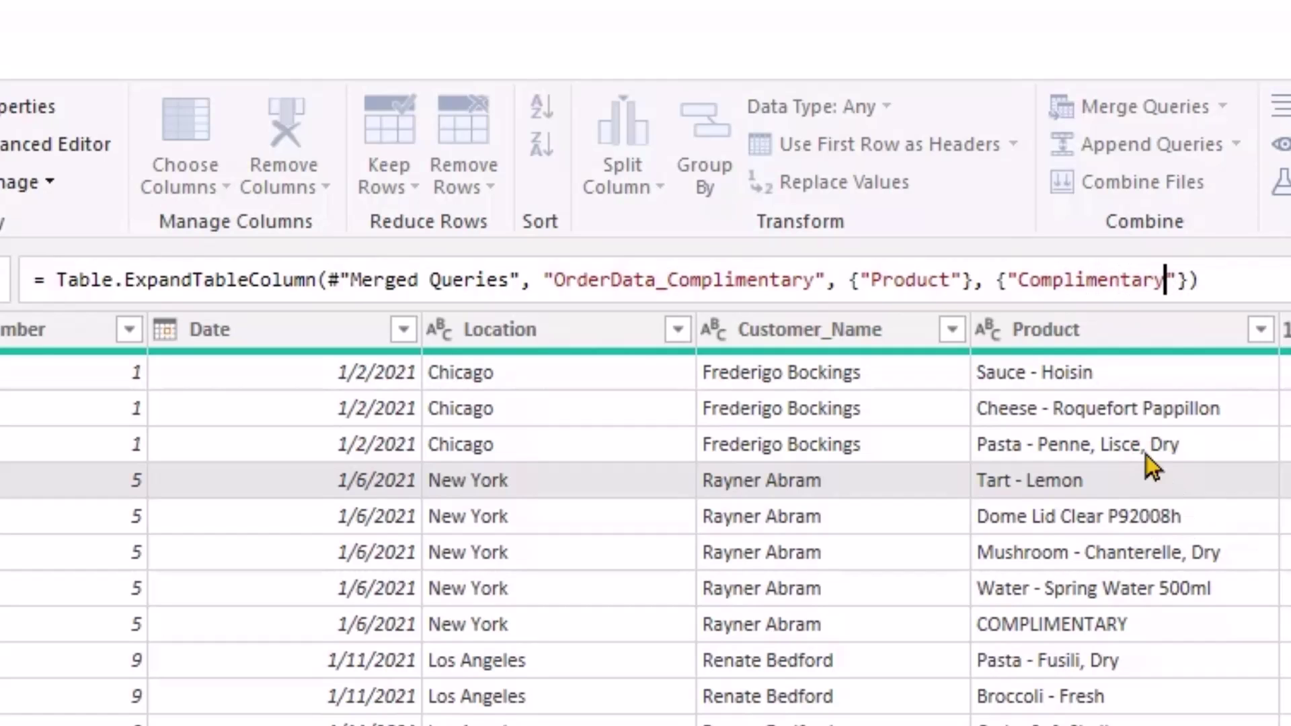
{"action": "key", "text": "Return"}
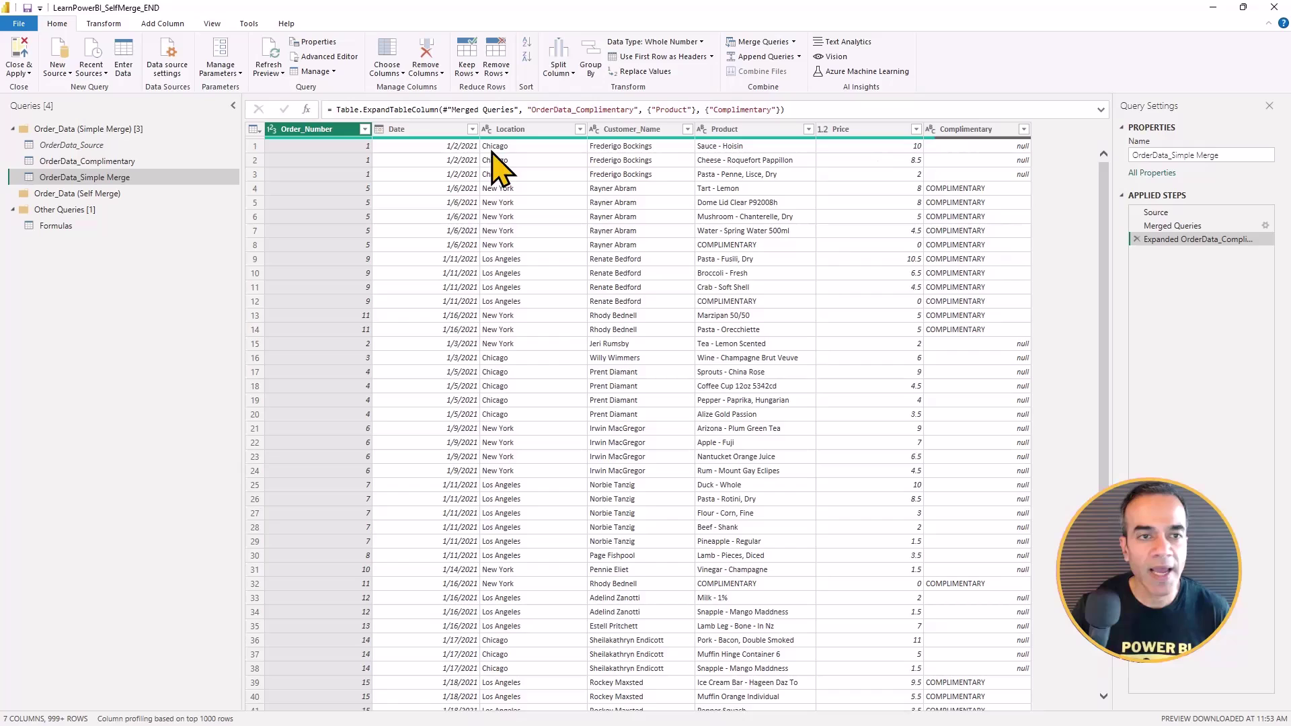
{"action": "left_click", "coordinate": [162, 23]}
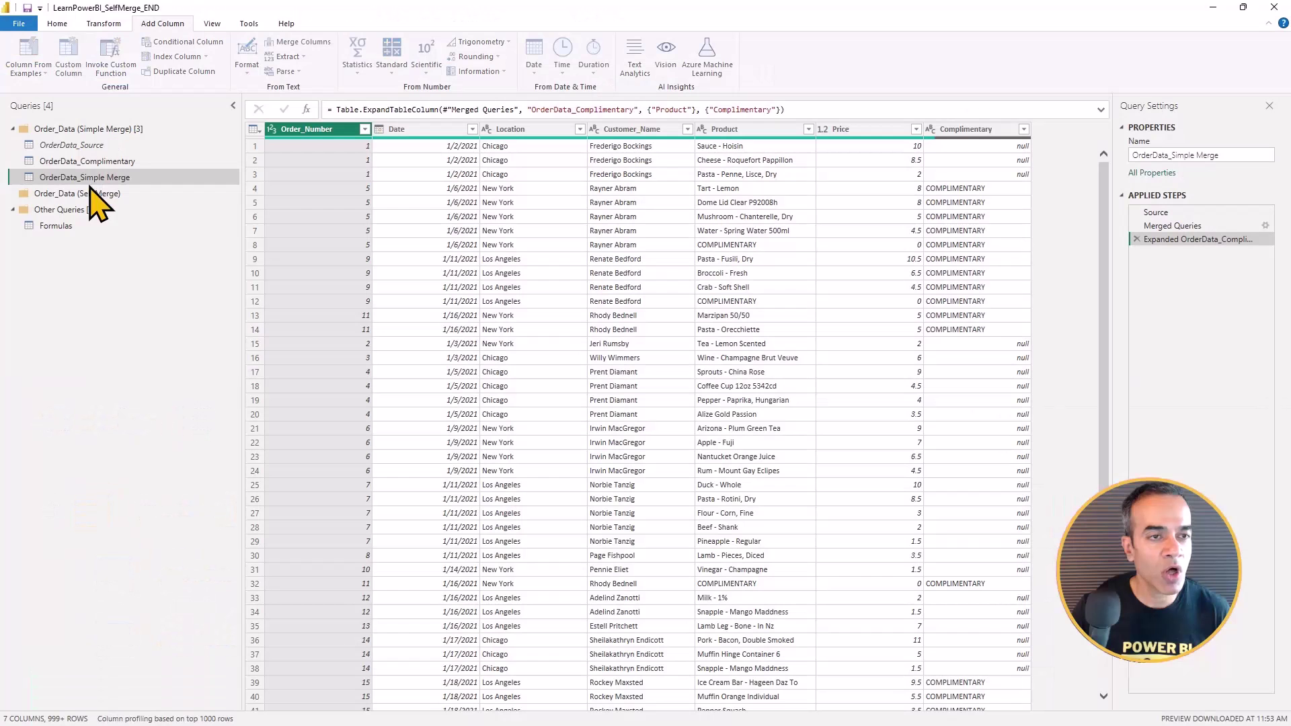
- Add custom column Price Updated: if [Complimentary] <> null then 0 else [Price]
{"action": "left_click", "coordinate": [68, 61]}
{"action": "double_click", "coordinate": [488, 304]}
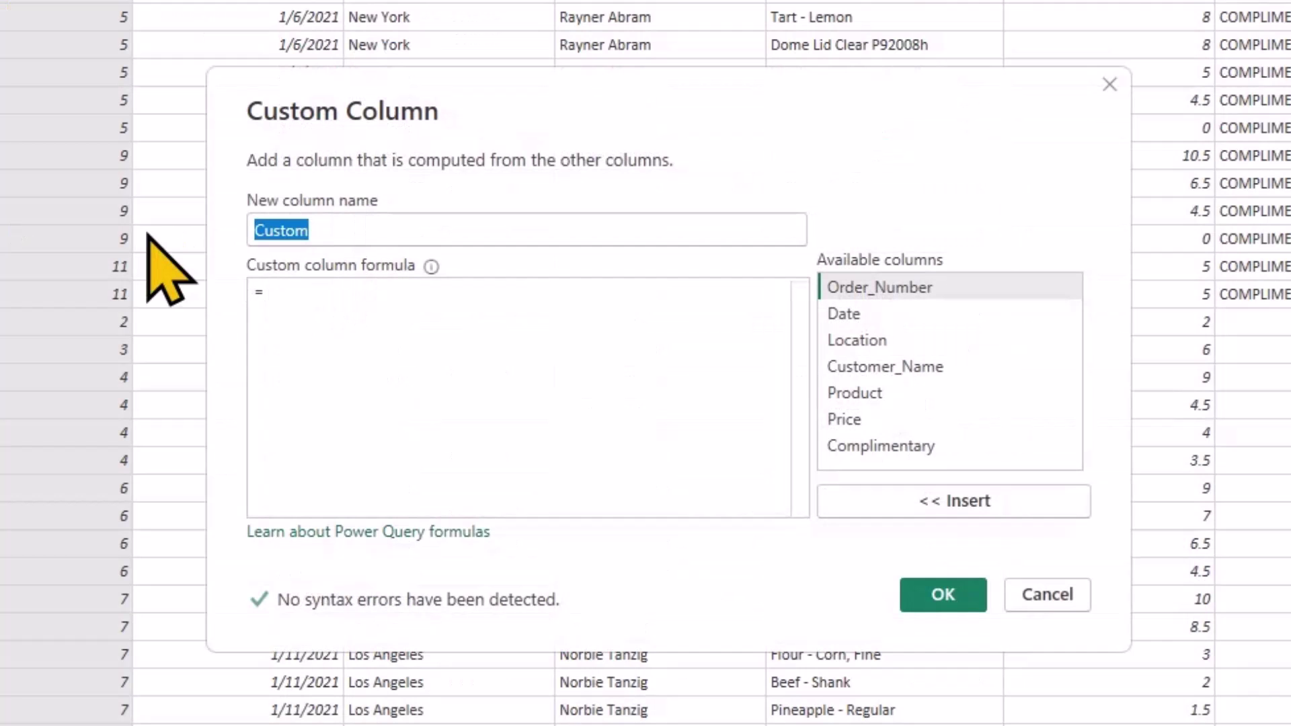
{"action": "type", "text": "Price Updated"}
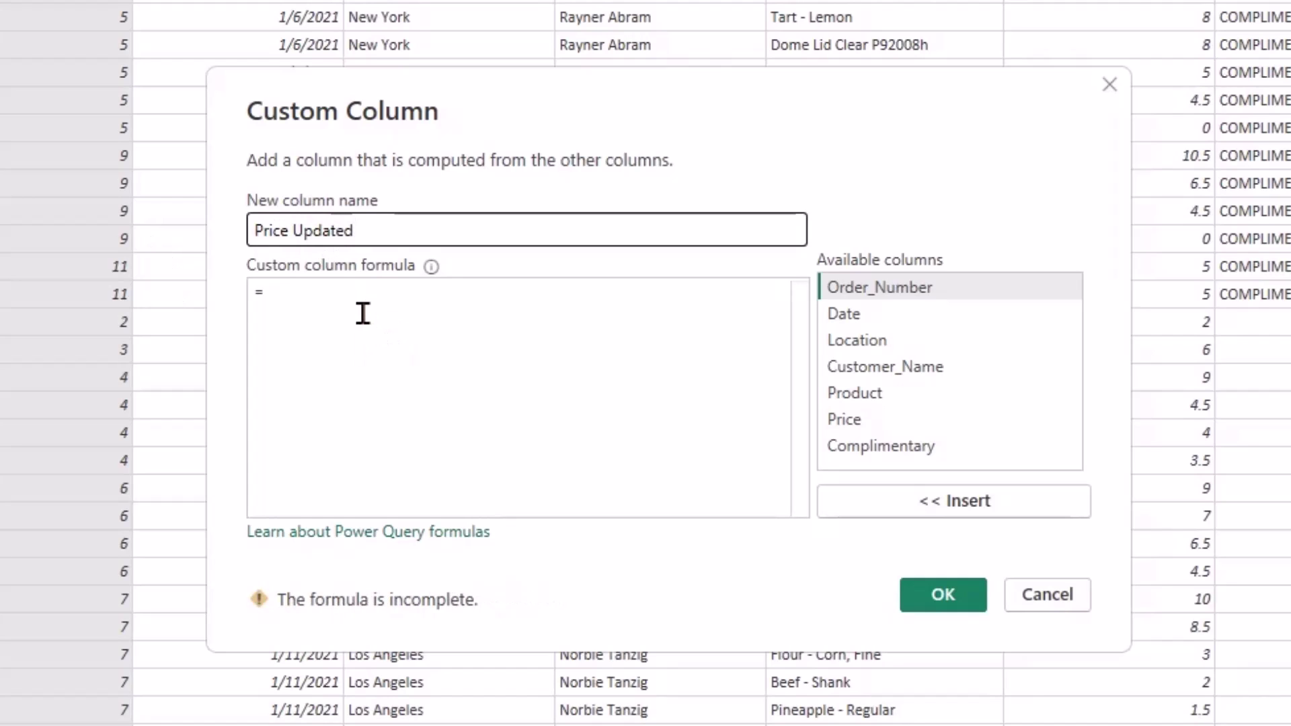
{"action": "left_click", "coordinate": [363, 314]}
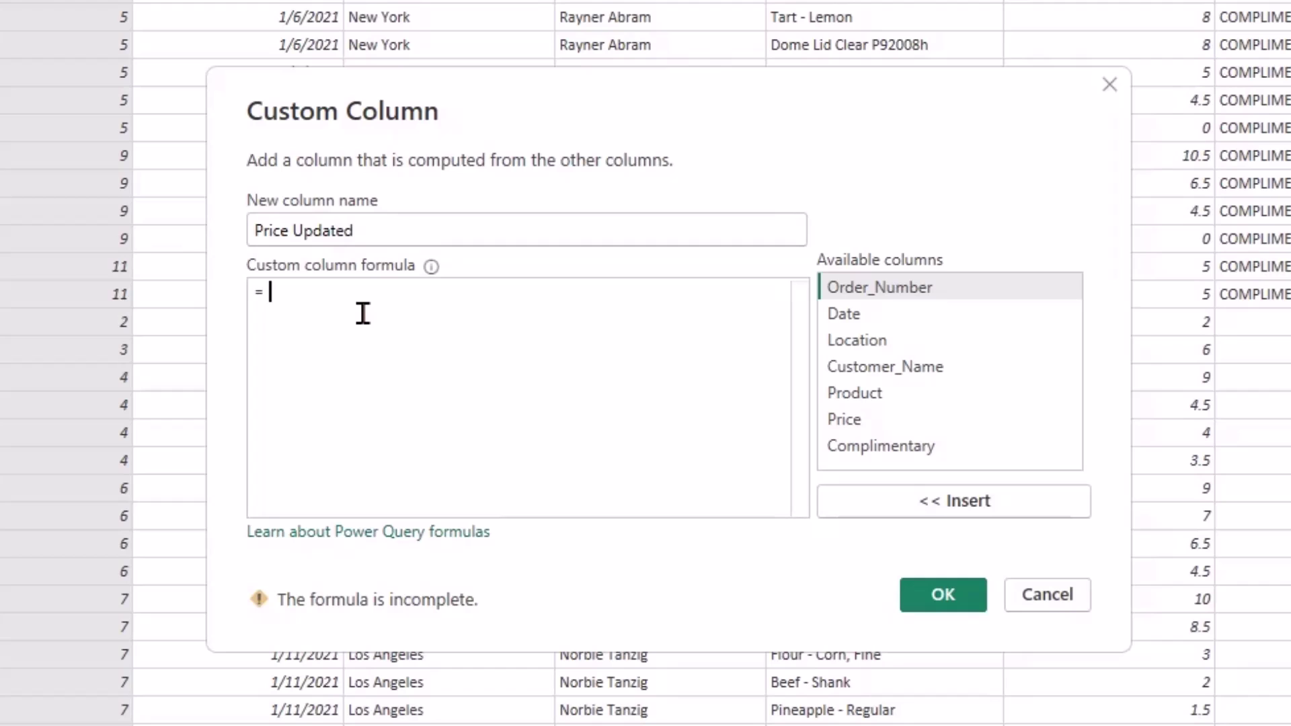
{"action": "type", "text": "if"}
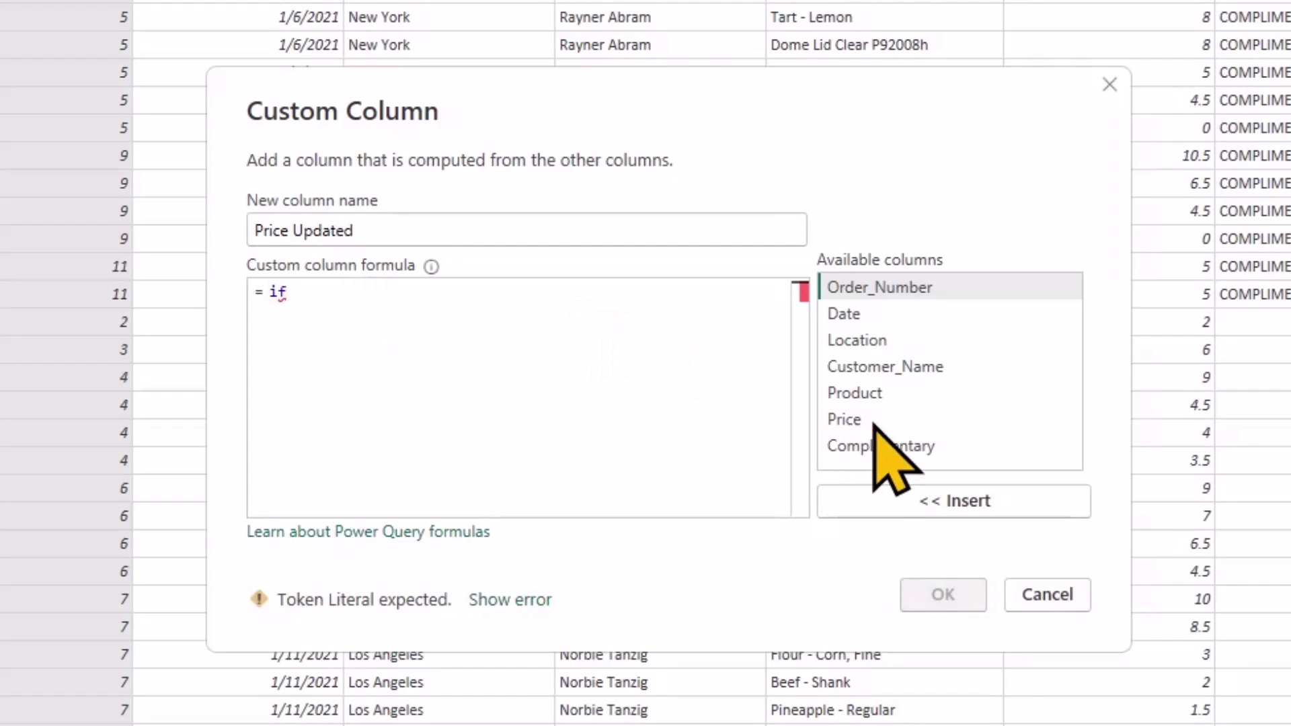
{"action": "double_click", "coordinate": [885, 443]}
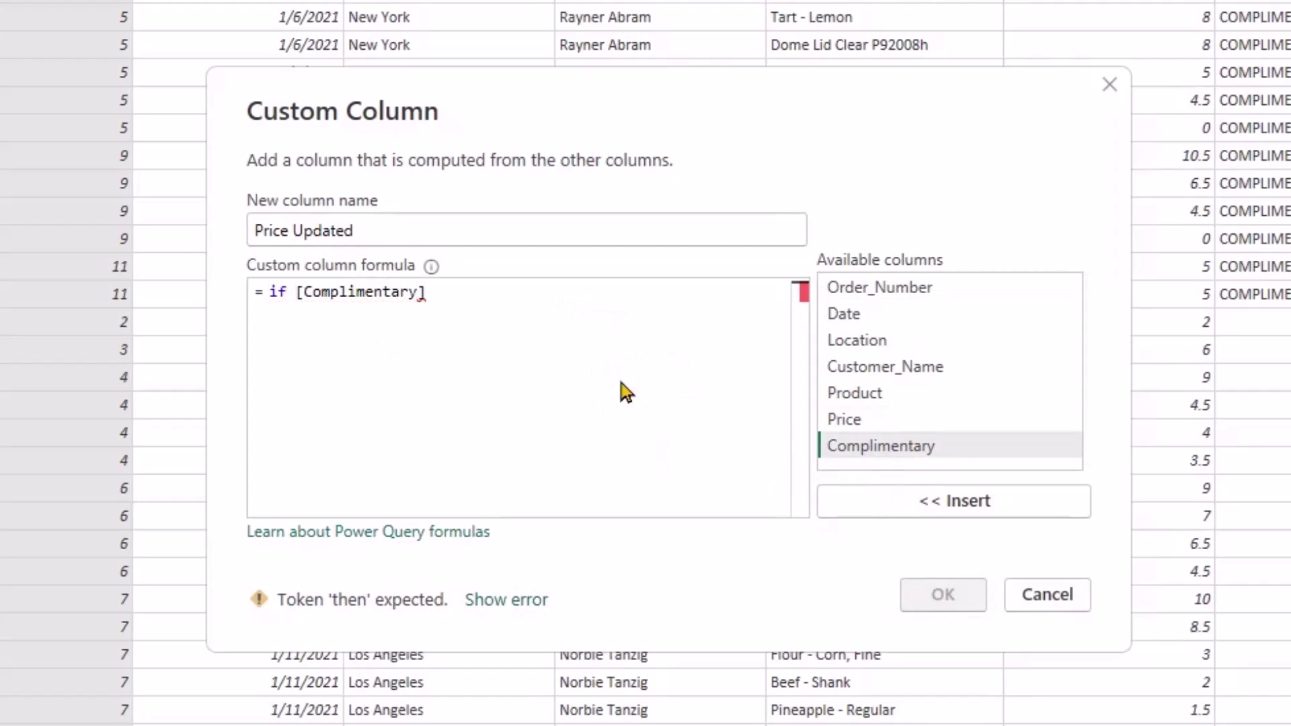
{"action": "type", "text": "<> null"}
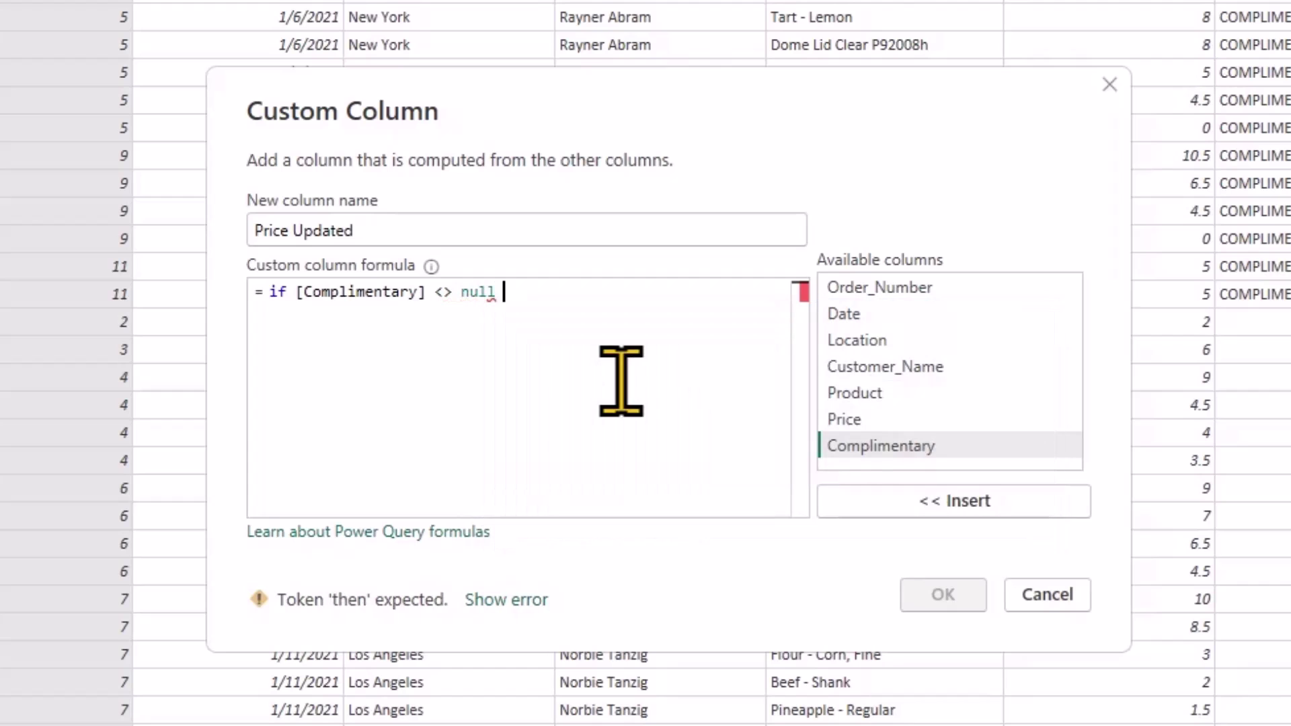
{"action": "key", "text": "Return"}
{"action": "type", "text": "then"}
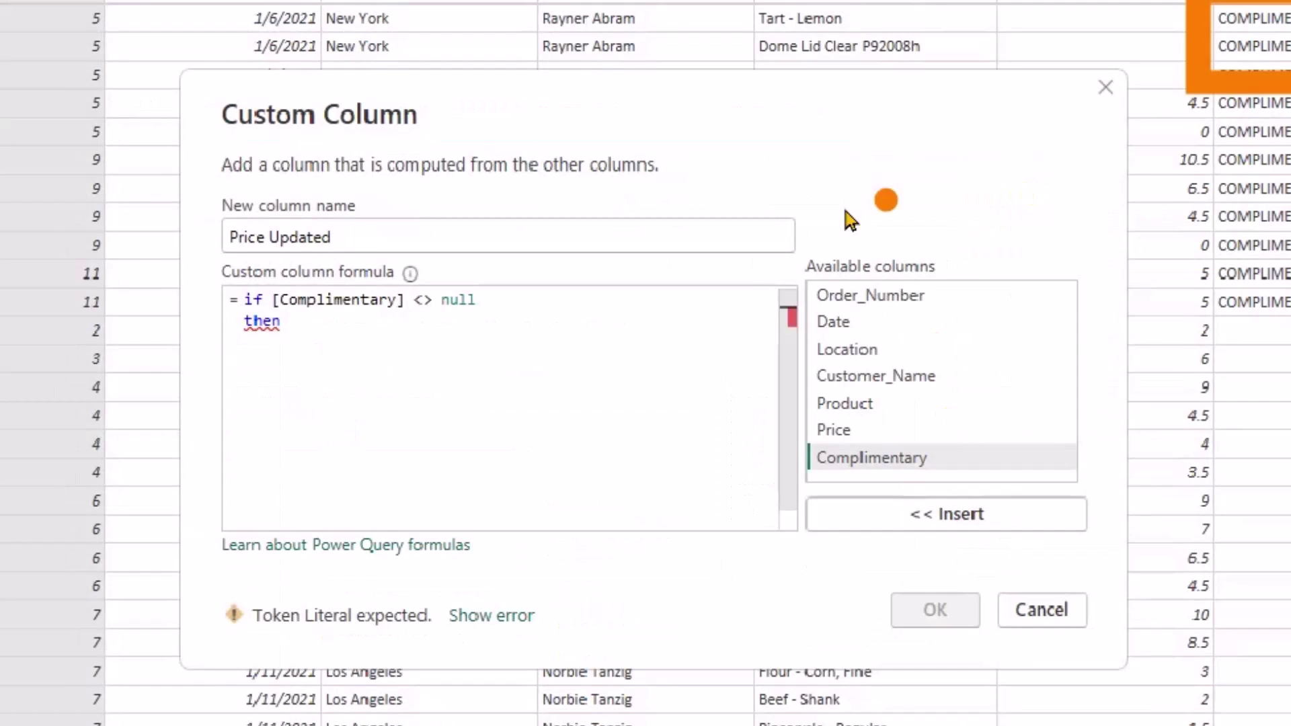
{"action": "type", "text": "0   "}
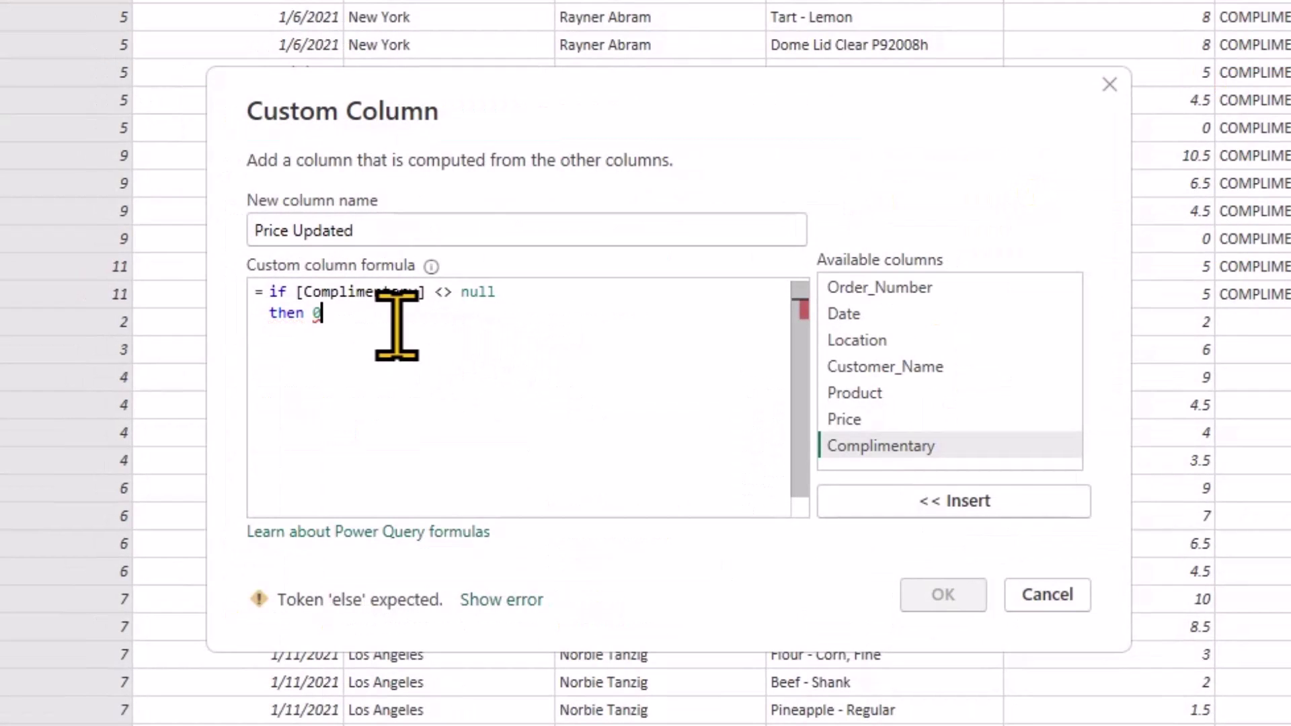
{"action": "type", "text": "else"}
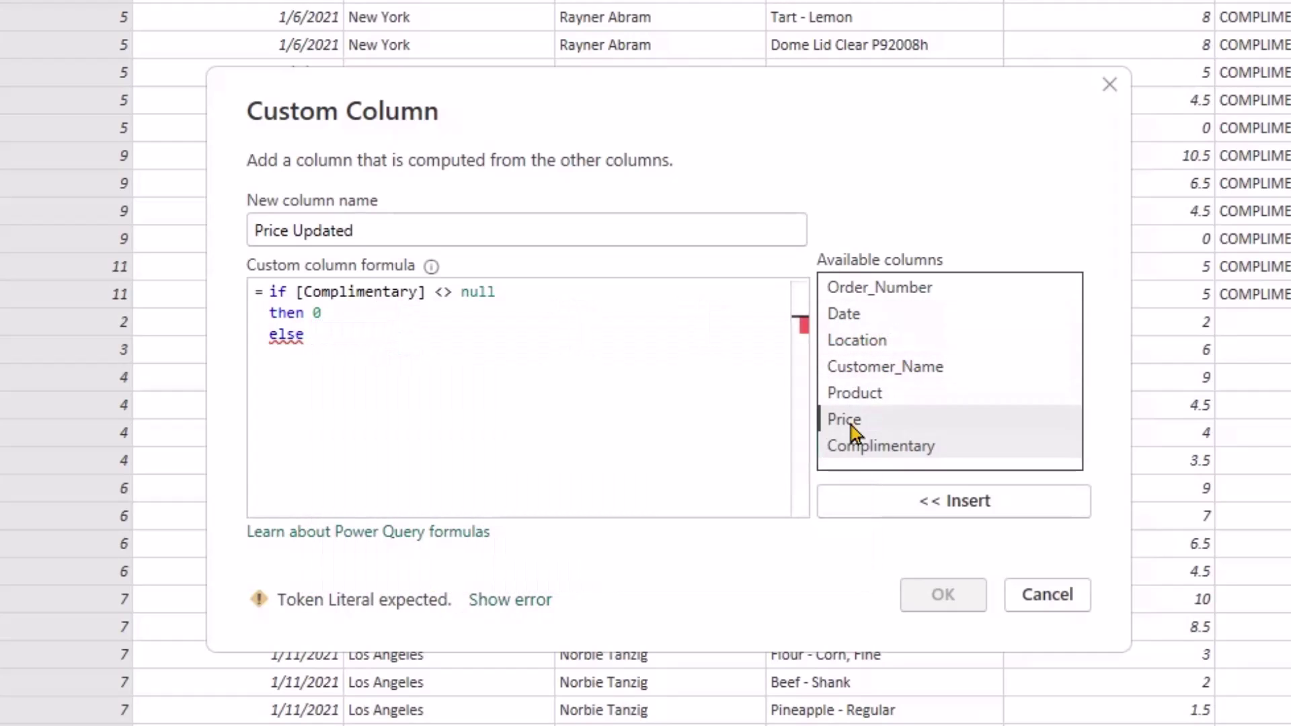
{"action": "double_click", "coordinate": [851, 419]}
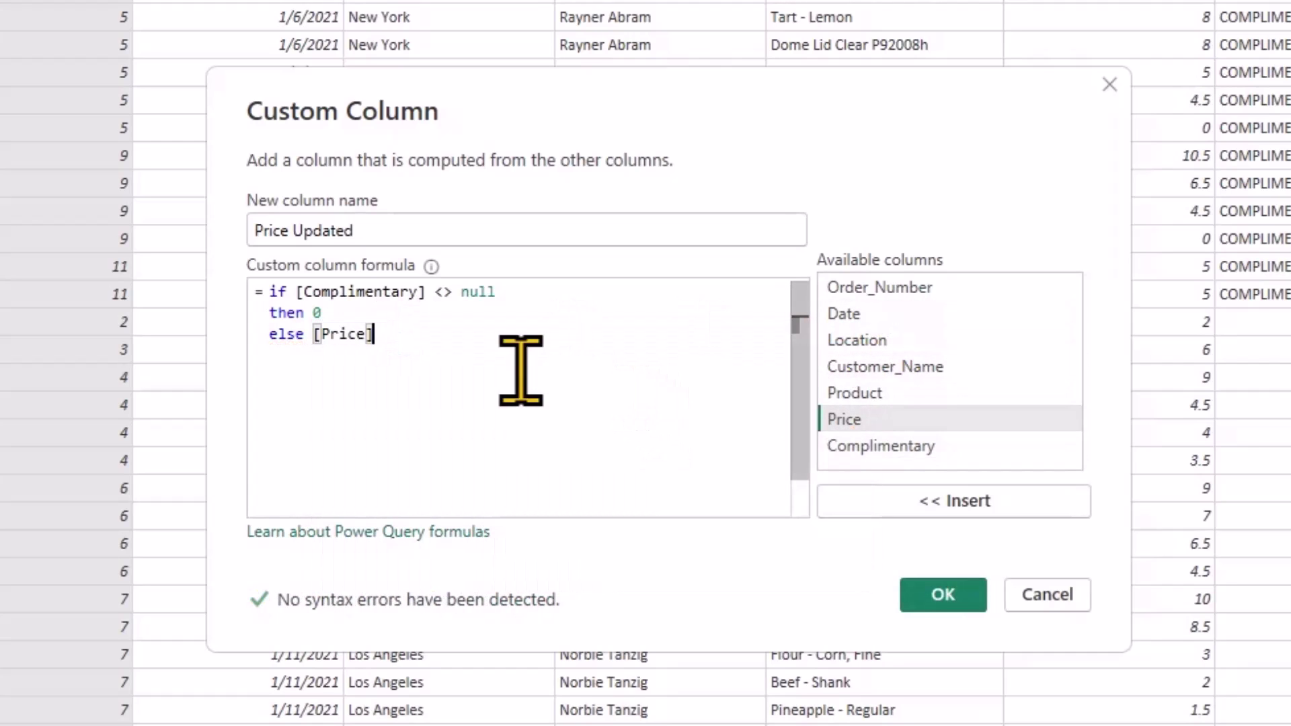
{"action": "left_click", "coordinate": [931, 593]}
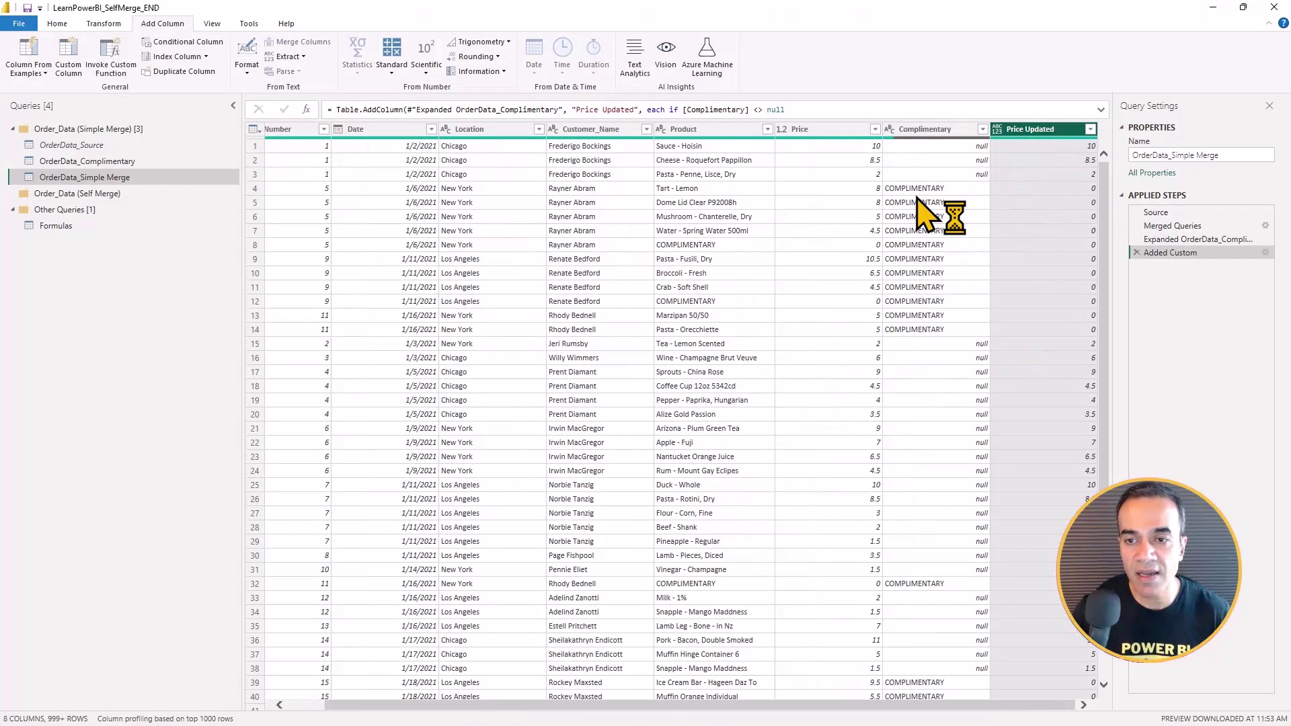
- Inspect order row 5's full record to check the Price Updated values
{"action": "left_click", "coordinate": [256, 202]}
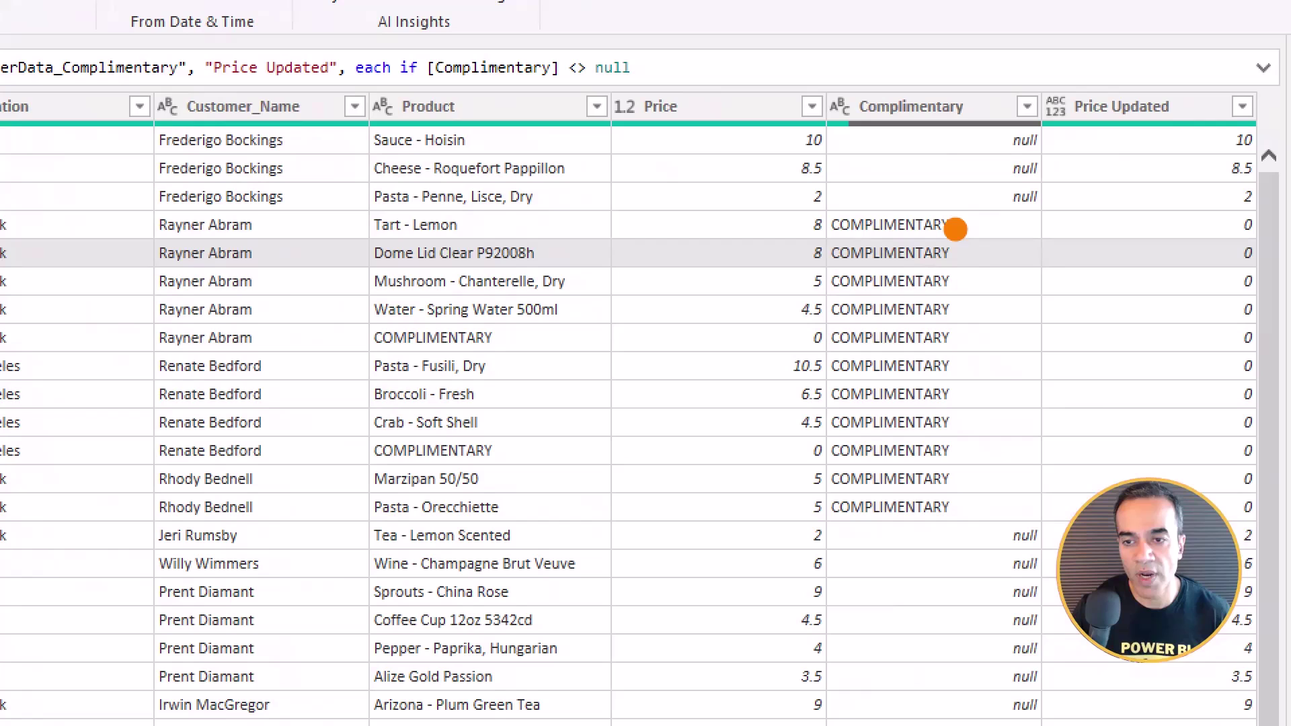
{"action": "left_click_drag", "start_coordinate": [971, 226], "coordinate": [976, 406]}
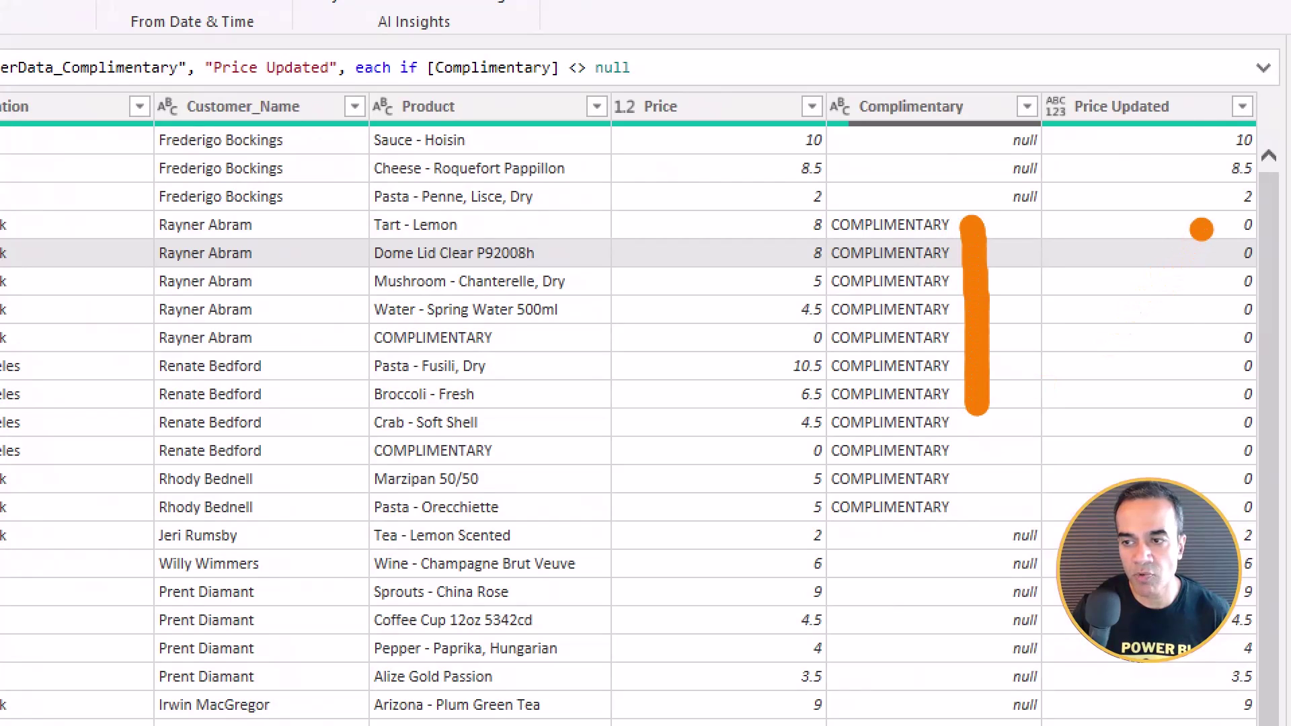
{"action": "left_click_drag", "start_coordinate": [1202, 229], "coordinate": [1182, 465]}
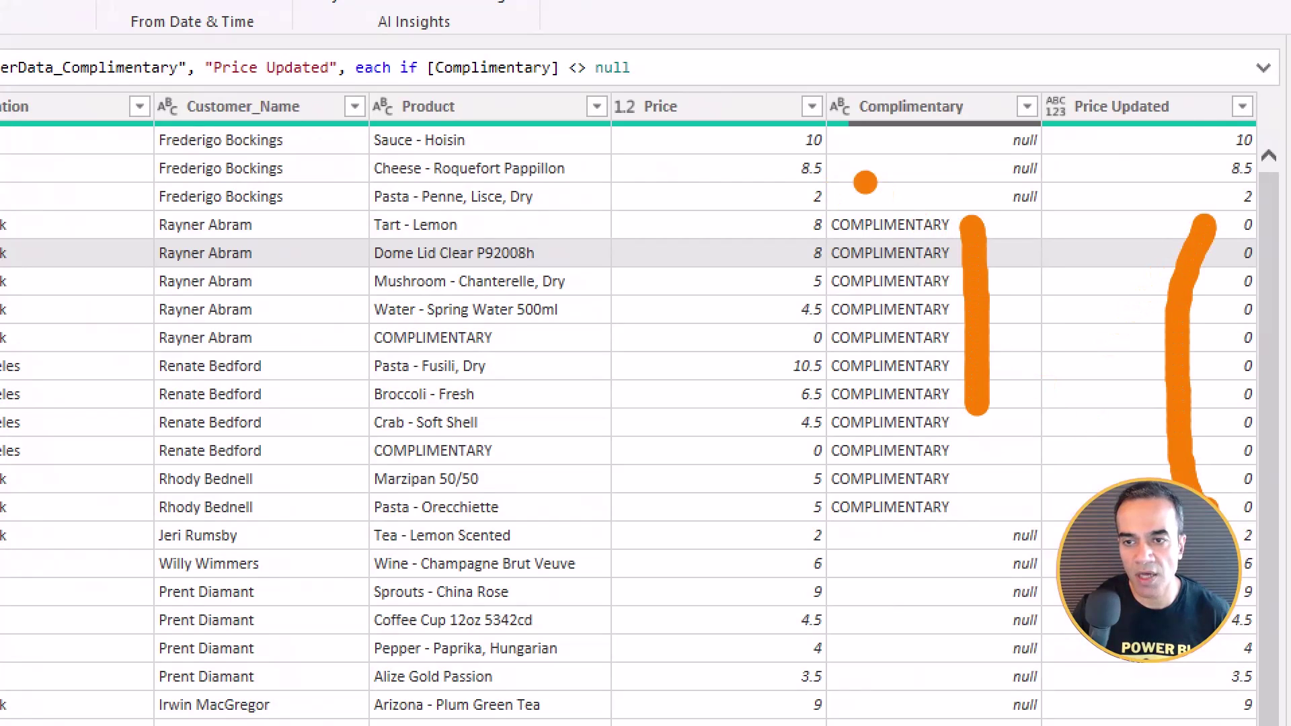
{"action": "mouse_move", "coordinate": [785, 125]}
{"action": "left_mouse_down"}
{"action": "mouse_move", "coordinate": [841, 85]}
{"action": "mouse_move", "coordinate": [1150, 86]}
{"action": "mouse_move", "coordinate": [1139, 123]}
{"action": "left_mouse_up"}
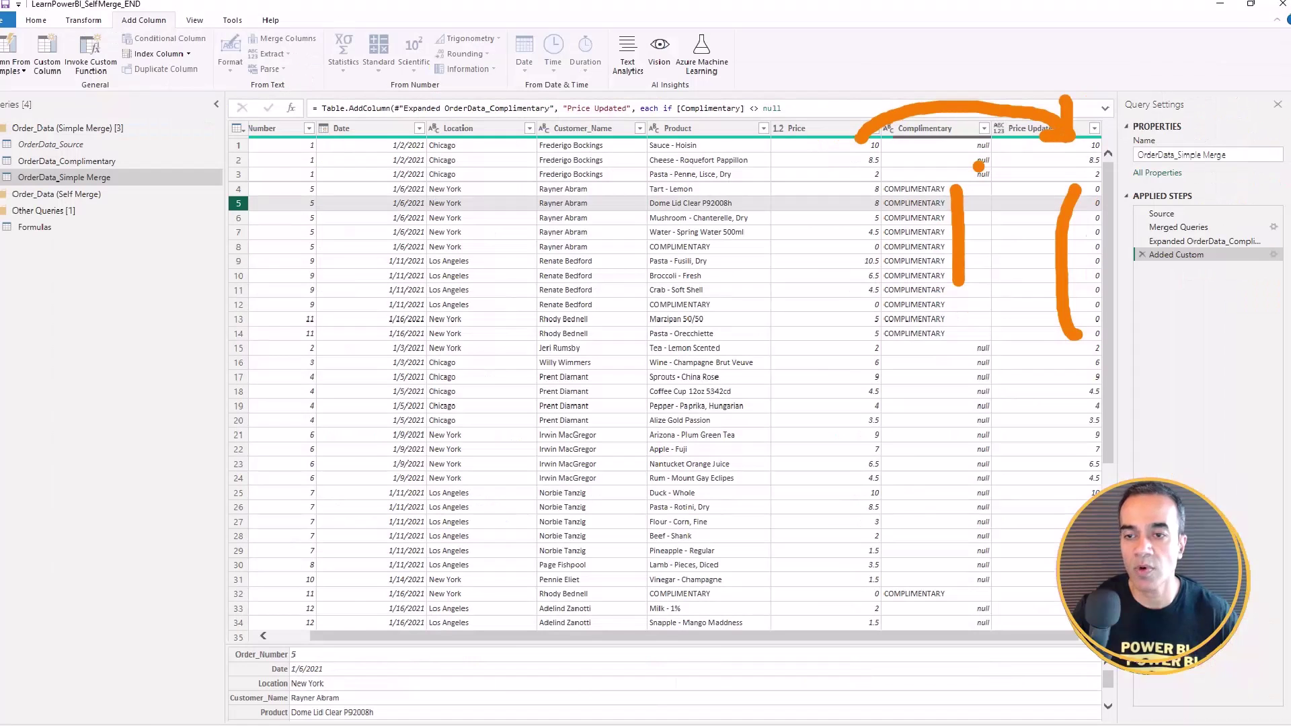
{"action": "key", "text": "Escape"}
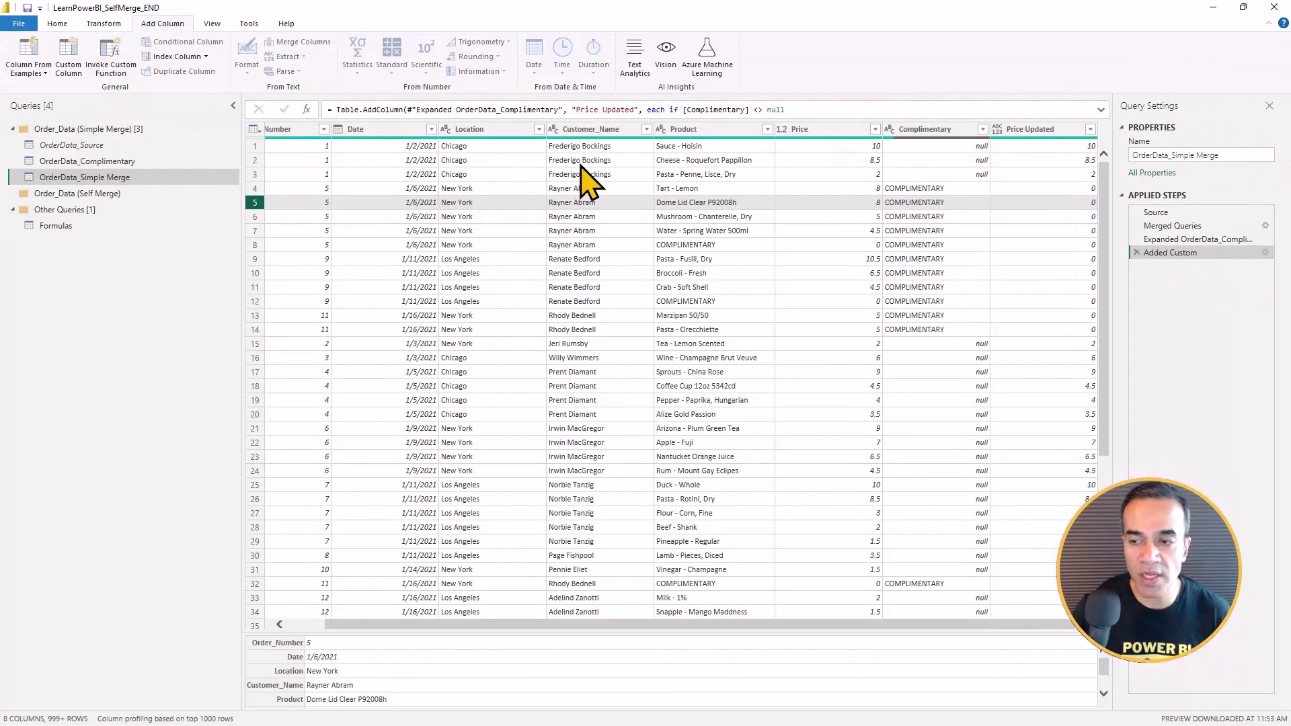
- Type Price Updated as Fixed decimal number and disable loading of OrderData_Complimentary
{"action": "left_click", "coordinate": [998, 129]}
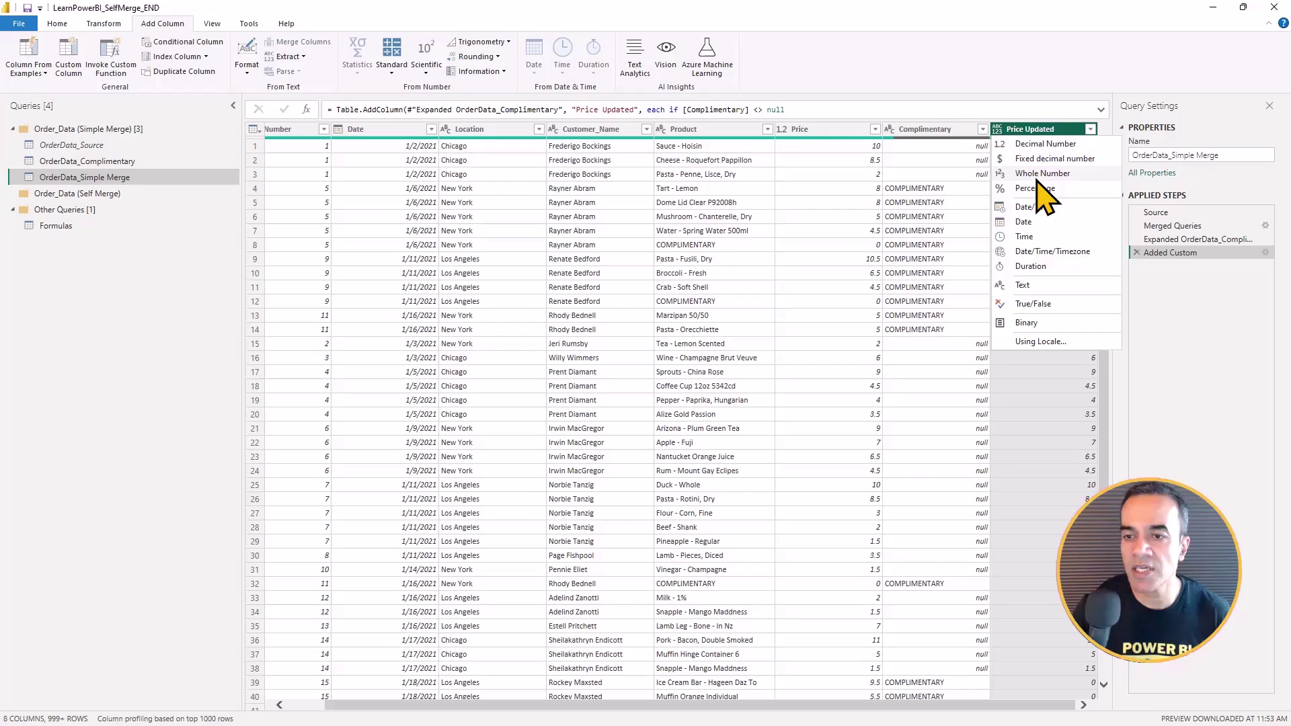
{"action": "left_click", "coordinate": [1054, 162]}
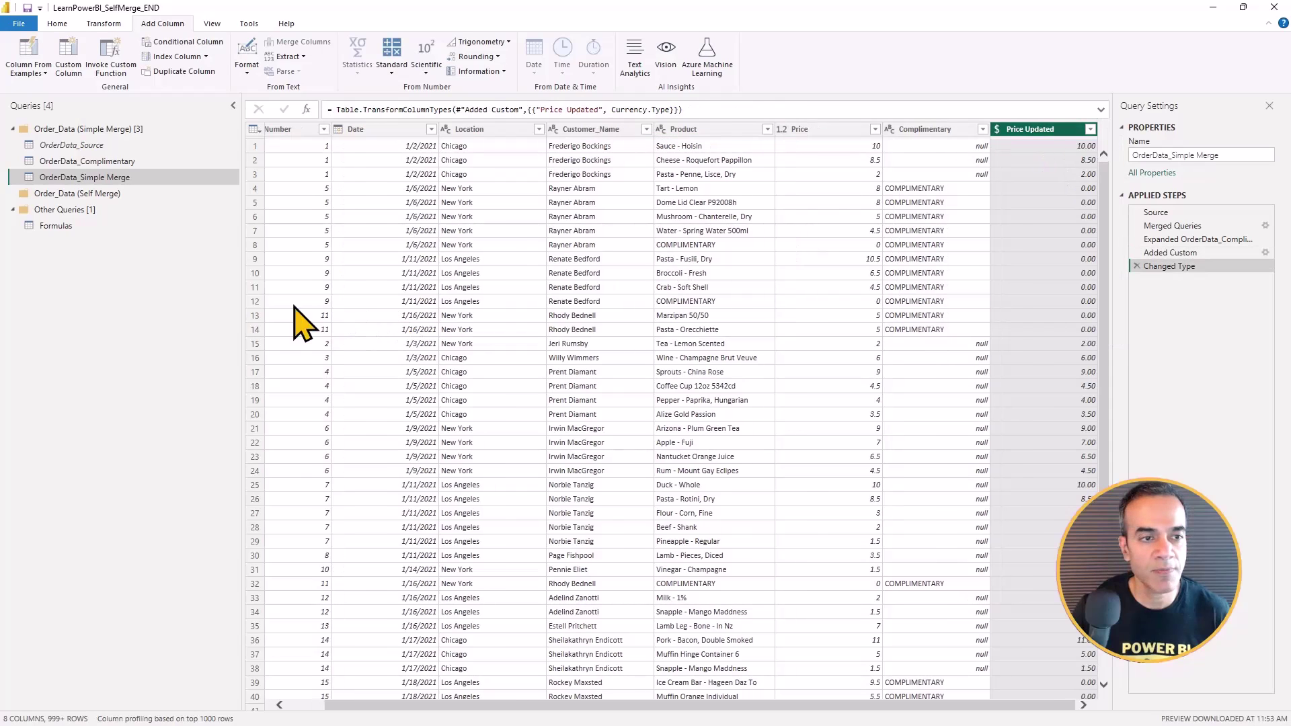
{"action": "left_click", "coordinate": [115, 162]}
{"action": "right_click", "coordinate": [118, 162]}
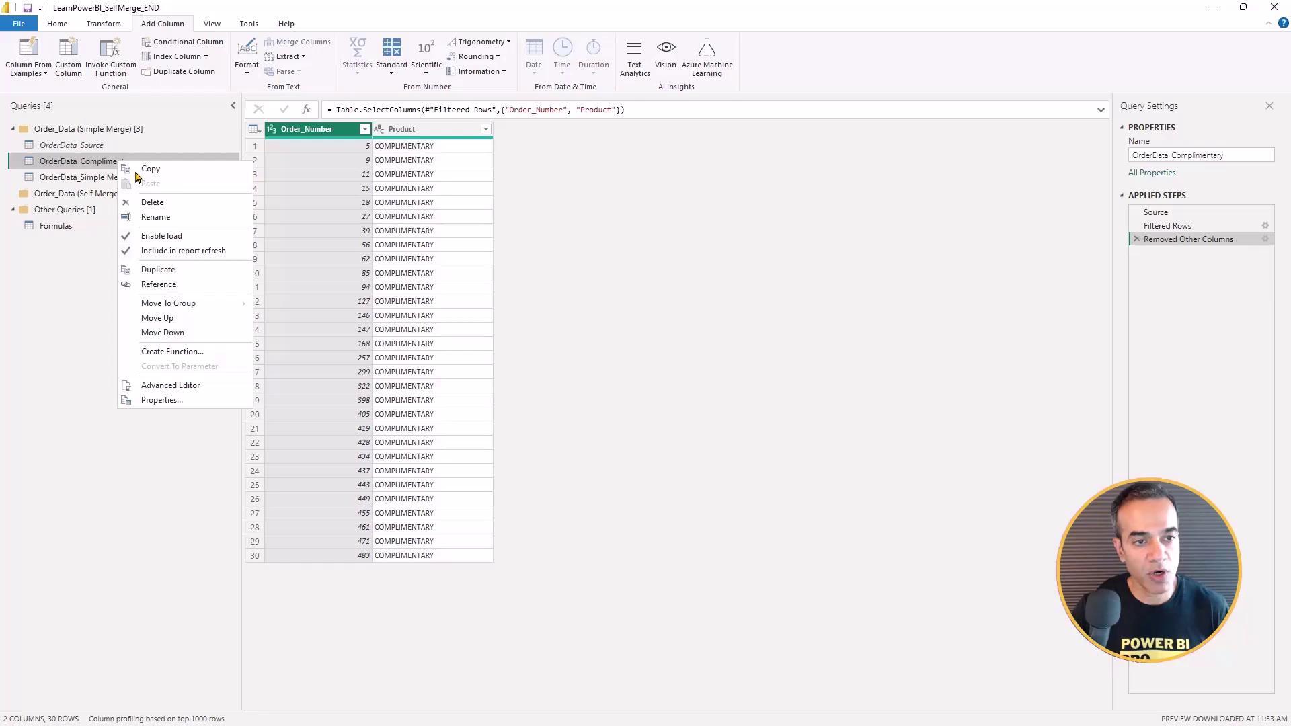
{"action": "left_click", "coordinate": [167, 239]}
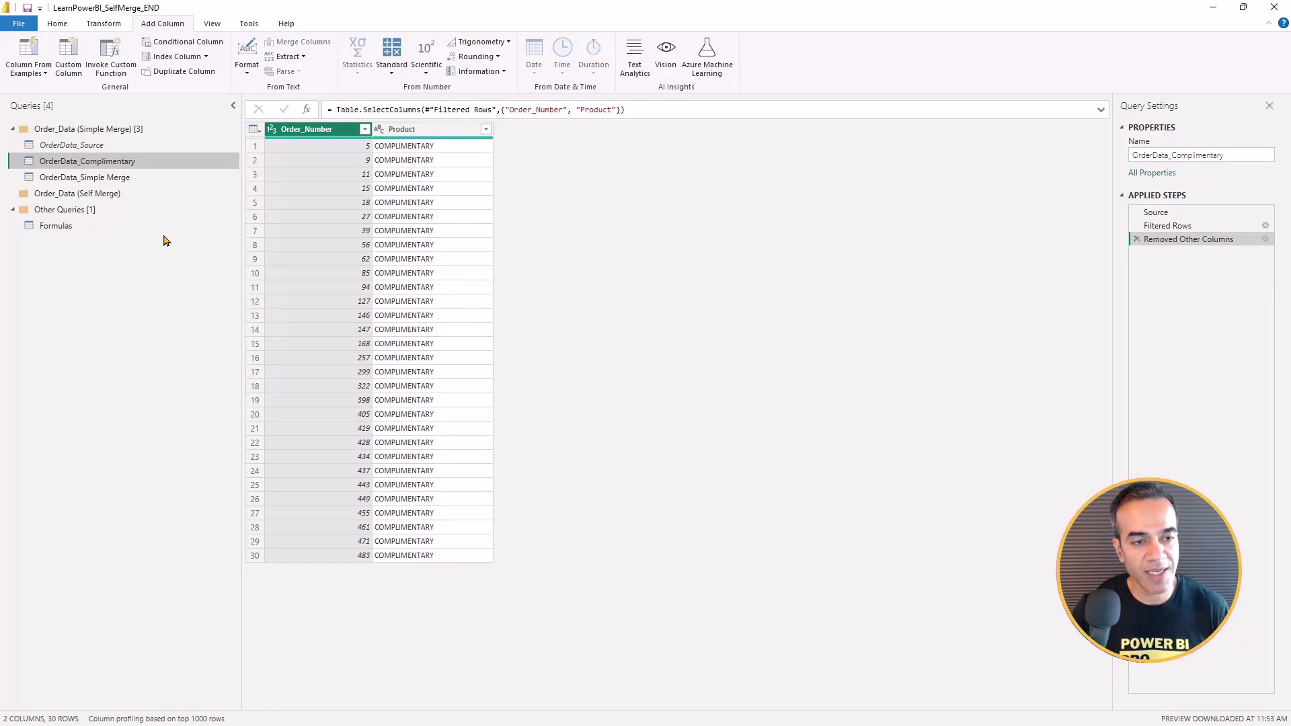
{"action": "left_click", "coordinate": [105, 178]}
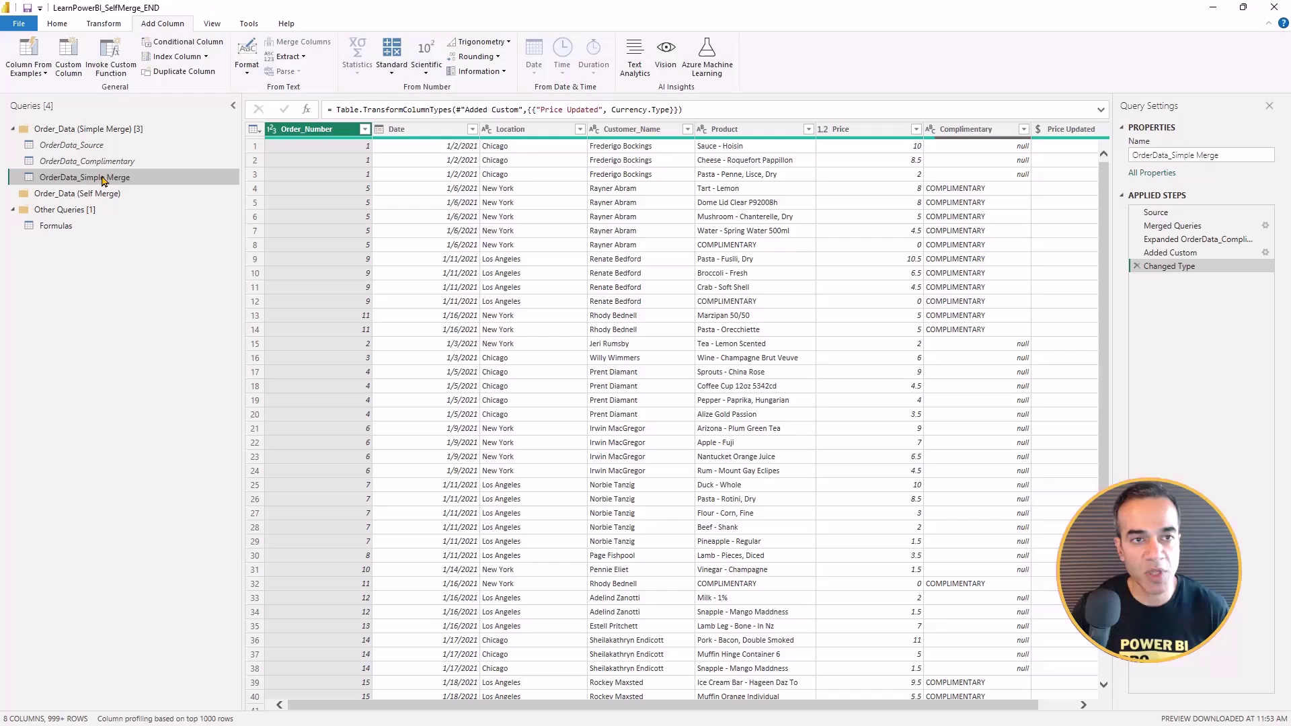
- Review the Query Dependencies diagram, then select the Order_Data (Self Merge) group
{"action": "left_click", "coordinate": [212, 24]}
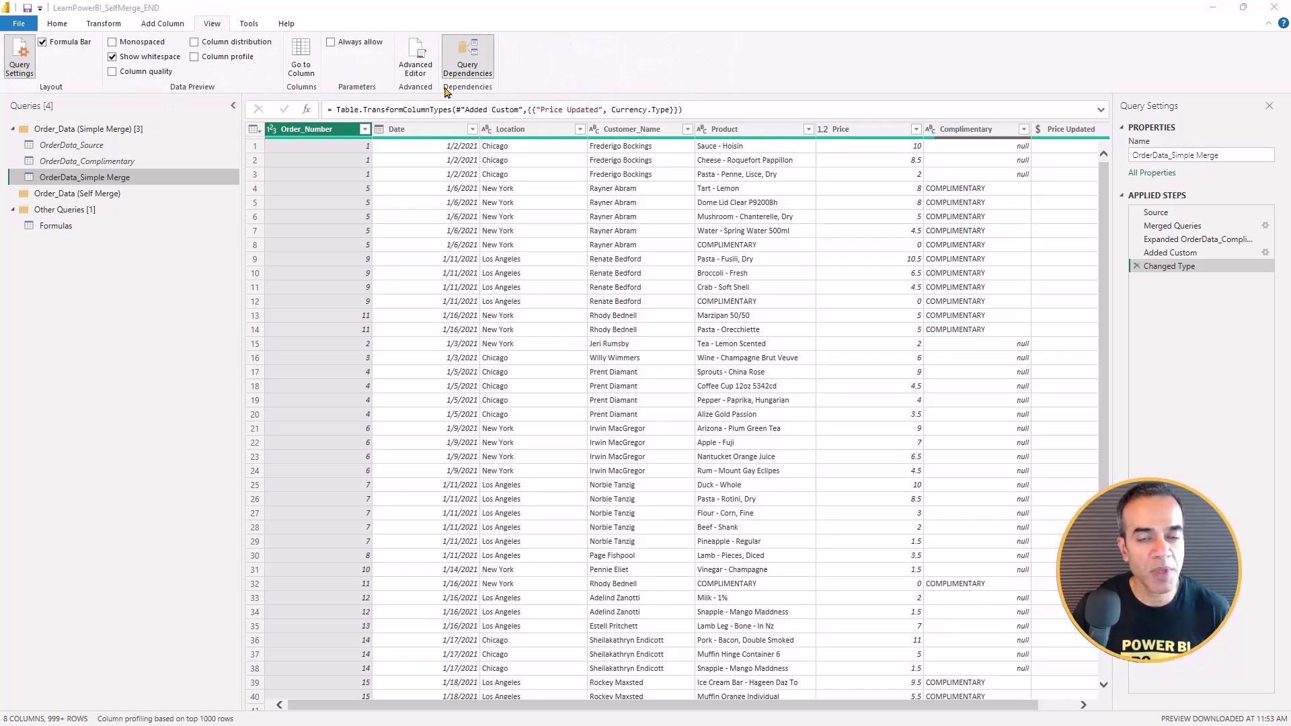
{"action": "left_click", "coordinate": [467, 59]}
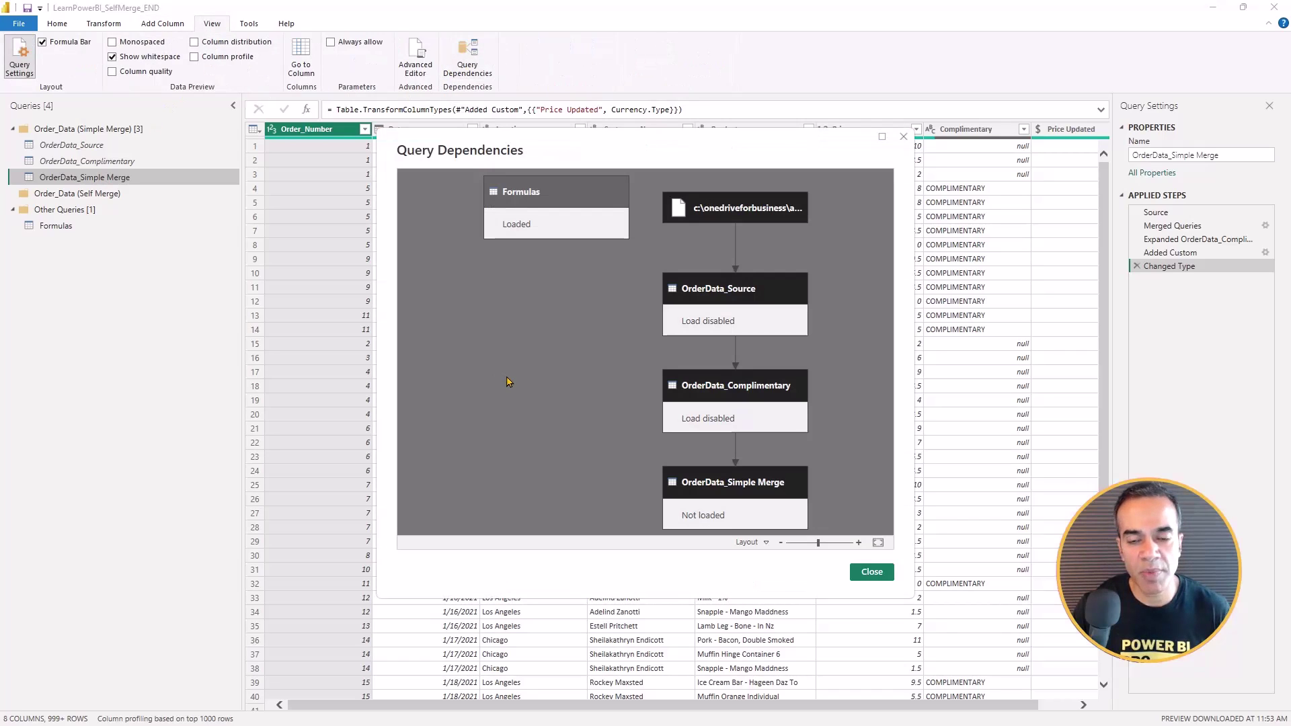
{"action": "left_click", "coordinate": [883, 140]}
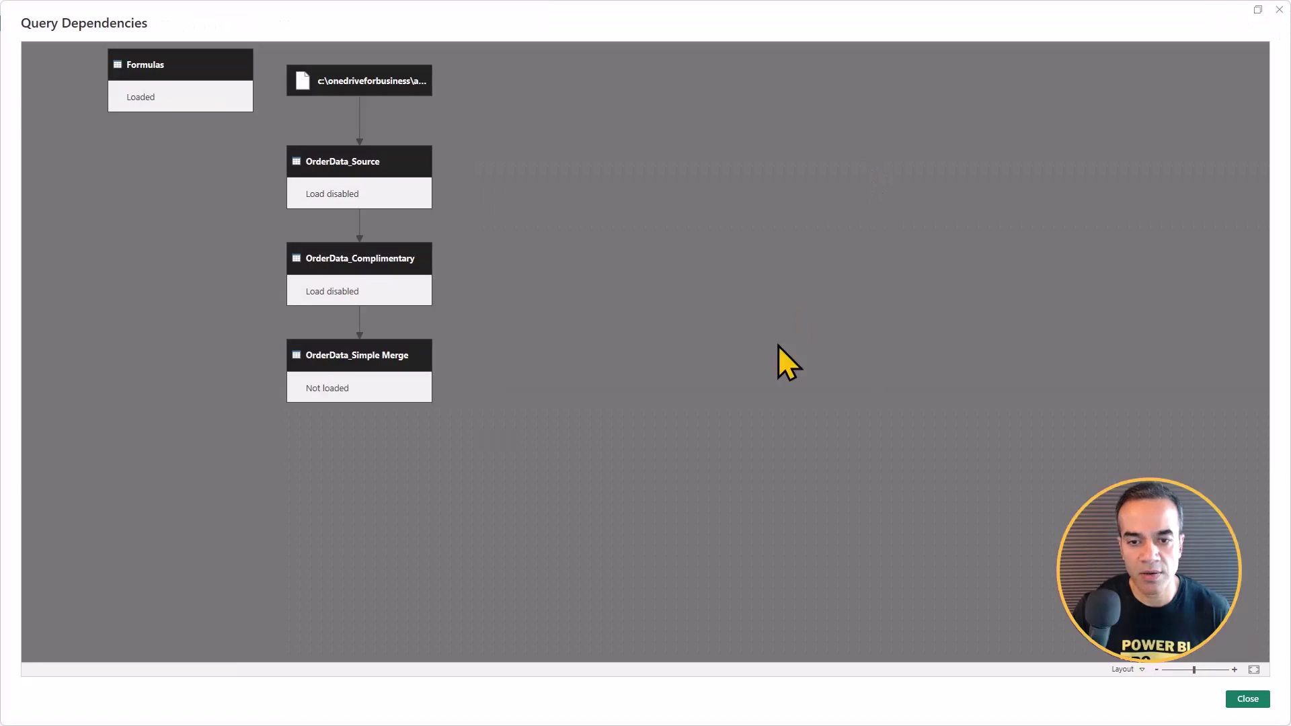
{"action": "left_click", "coordinate": [1265, 705]}
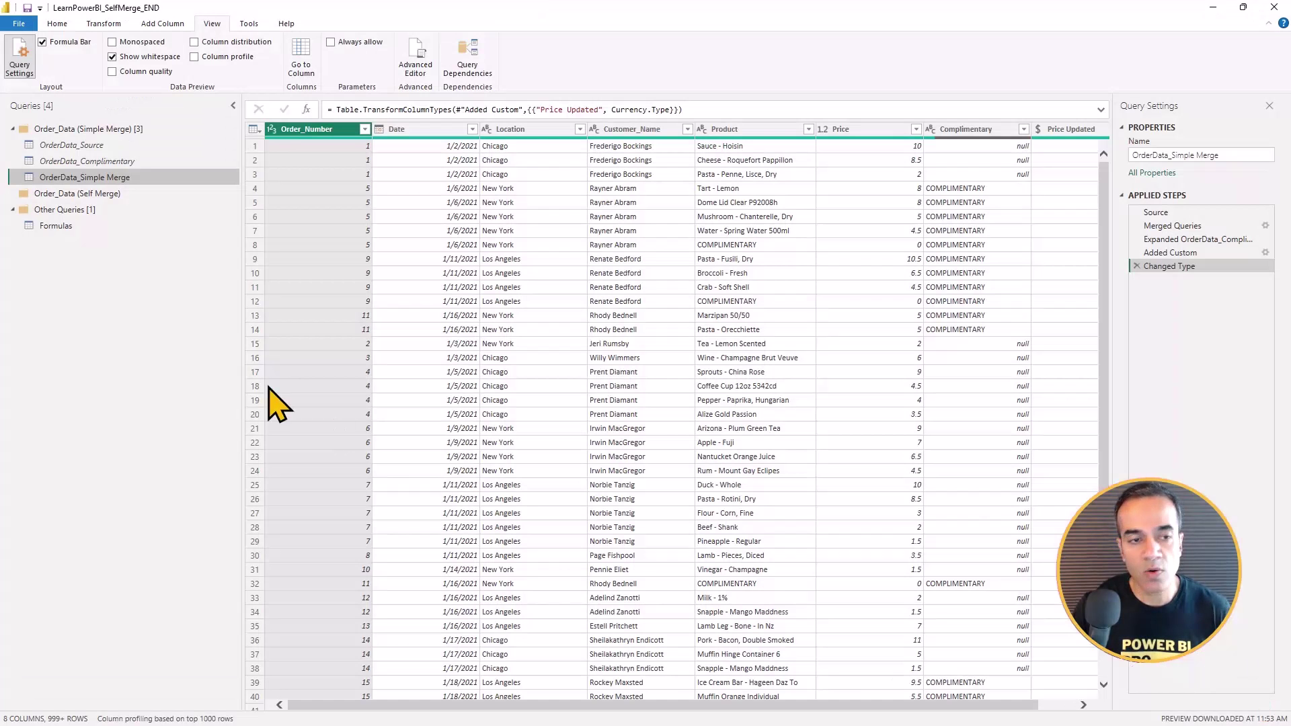
{"action": "left_click", "coordinate": [111, 193]}
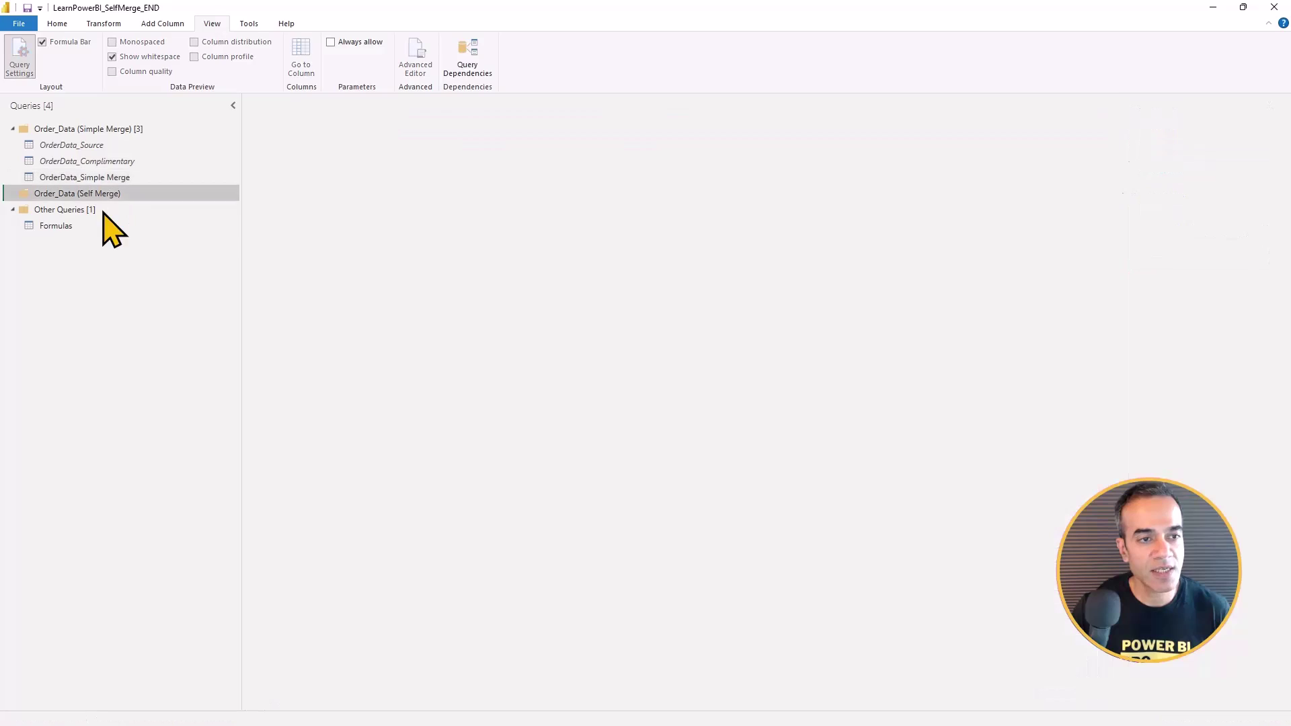
- Import the OrderData sheet from the recent DATA_Restaurant_Orders.xlsx workbook
{"action": "left_click", "coordinate": [58, 23]}
{"action": "left_click", "coordinate": [90, 69]}
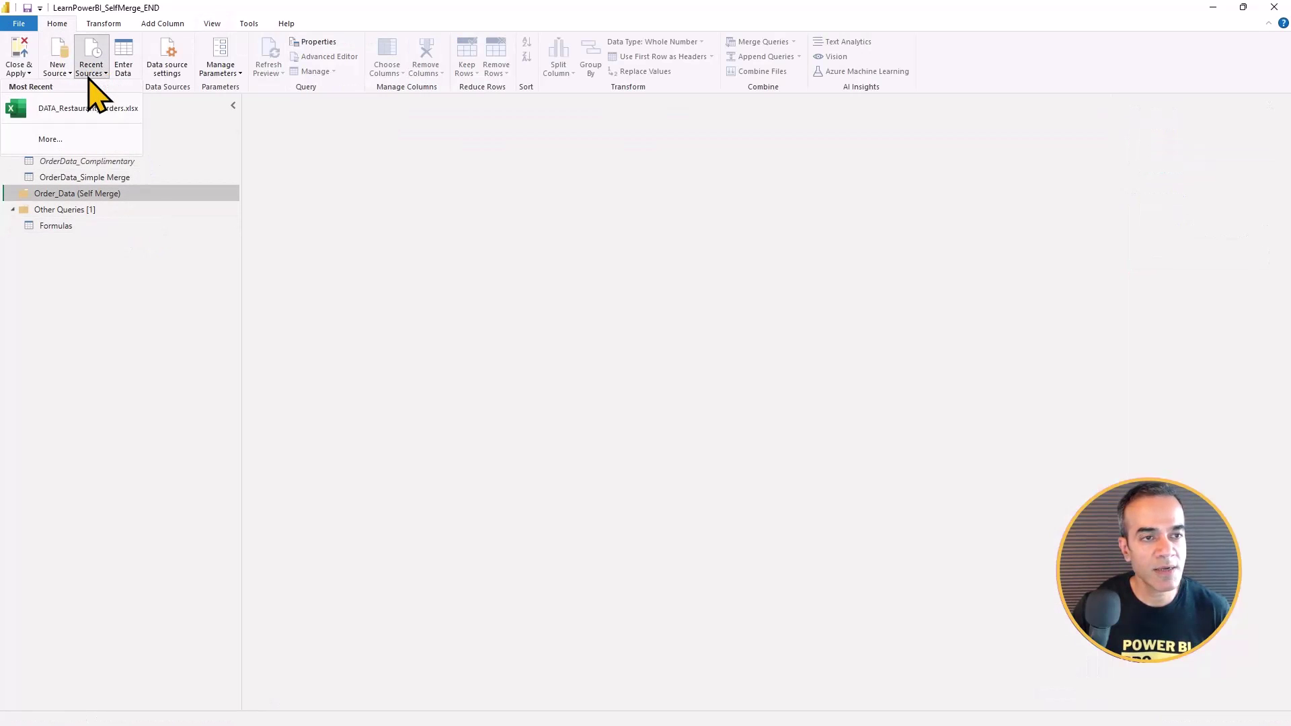
{"action": "left_click", "coordinate": [372, 313]}
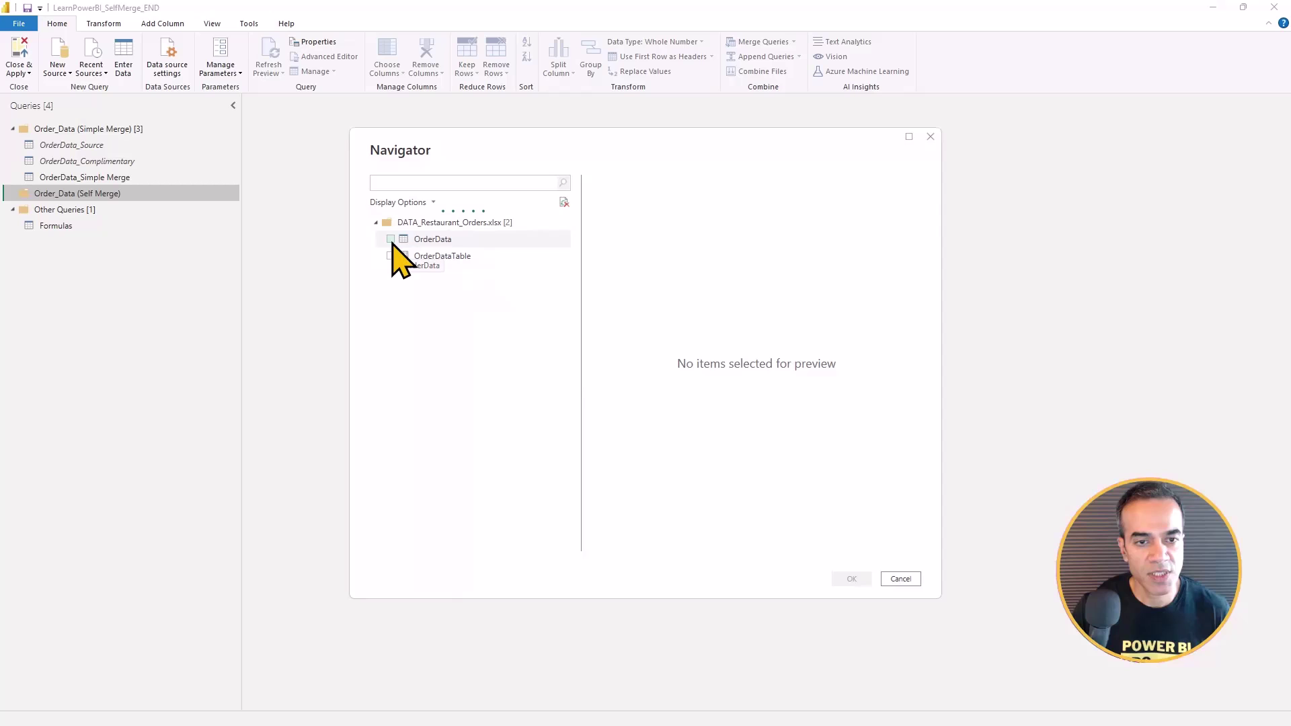
{"action": "left_click", "coordinate": [391, 239]}
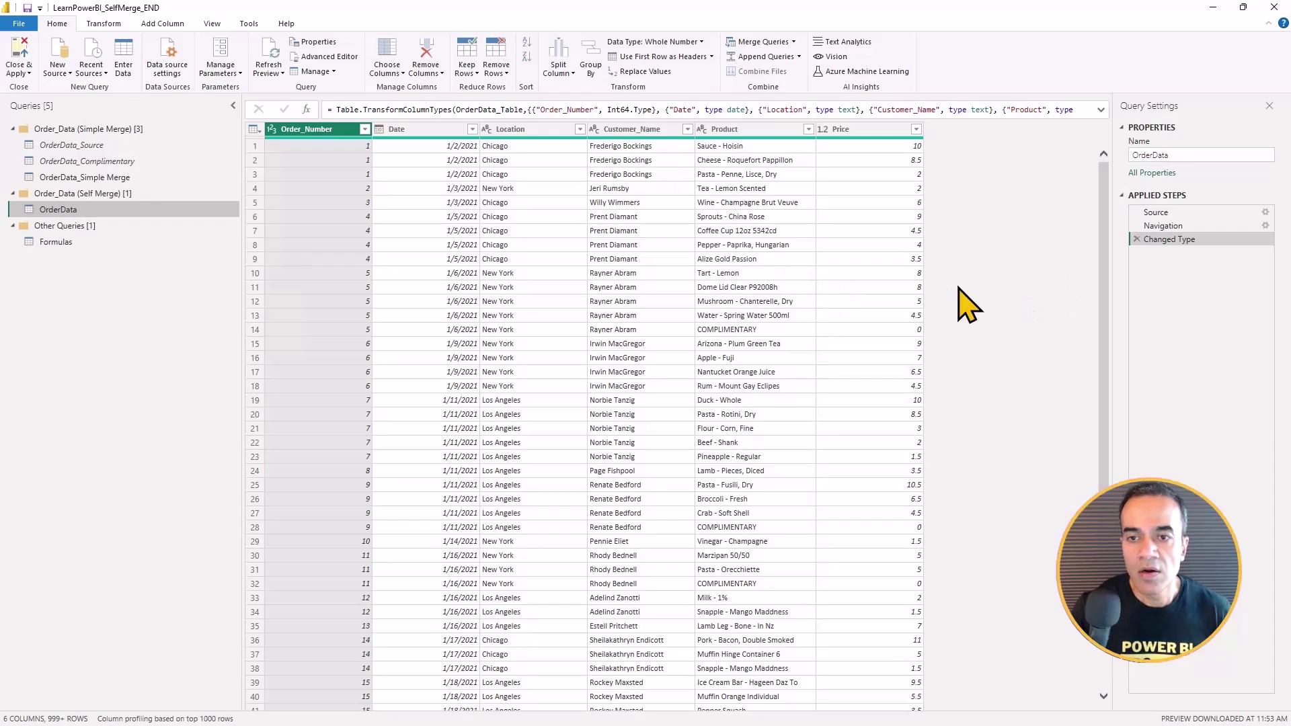
- Insert a new step after Changed Type and rename it Table1
{"action": "right_click", "coordinate": [1172, 241]}
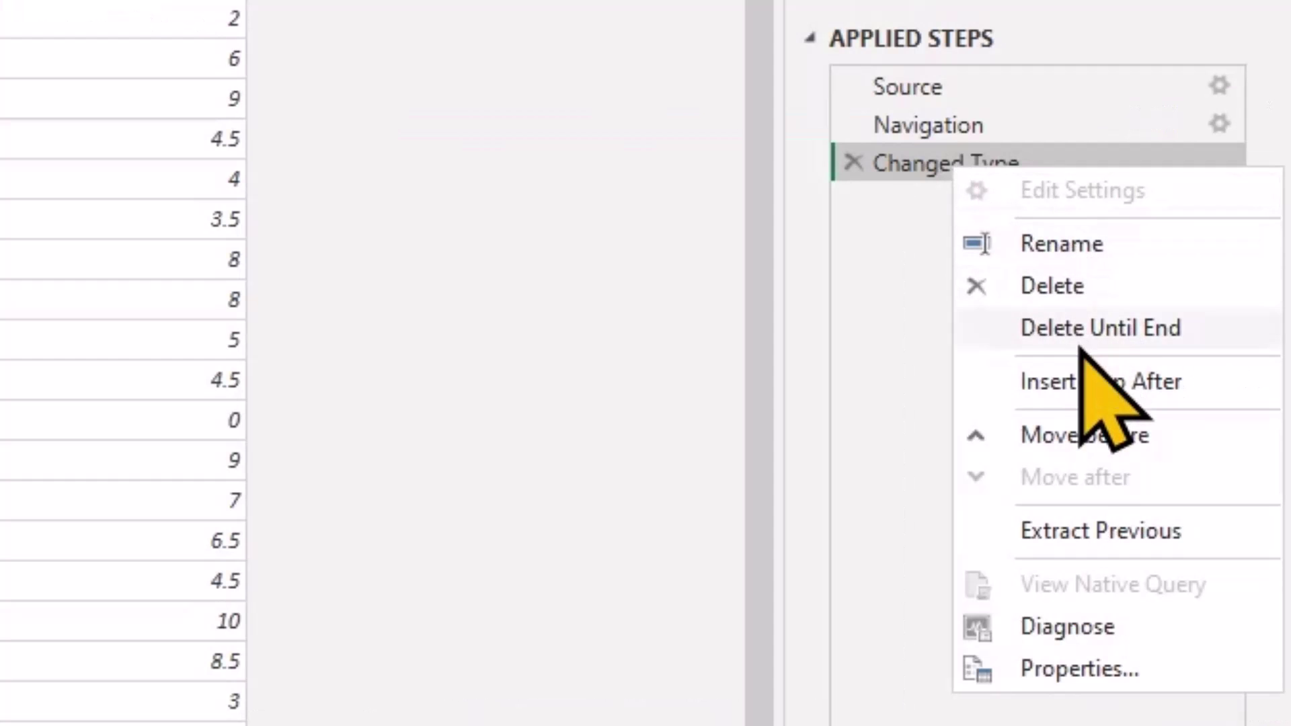
{"action": "left_click", "coordinate": [1075, 382]}
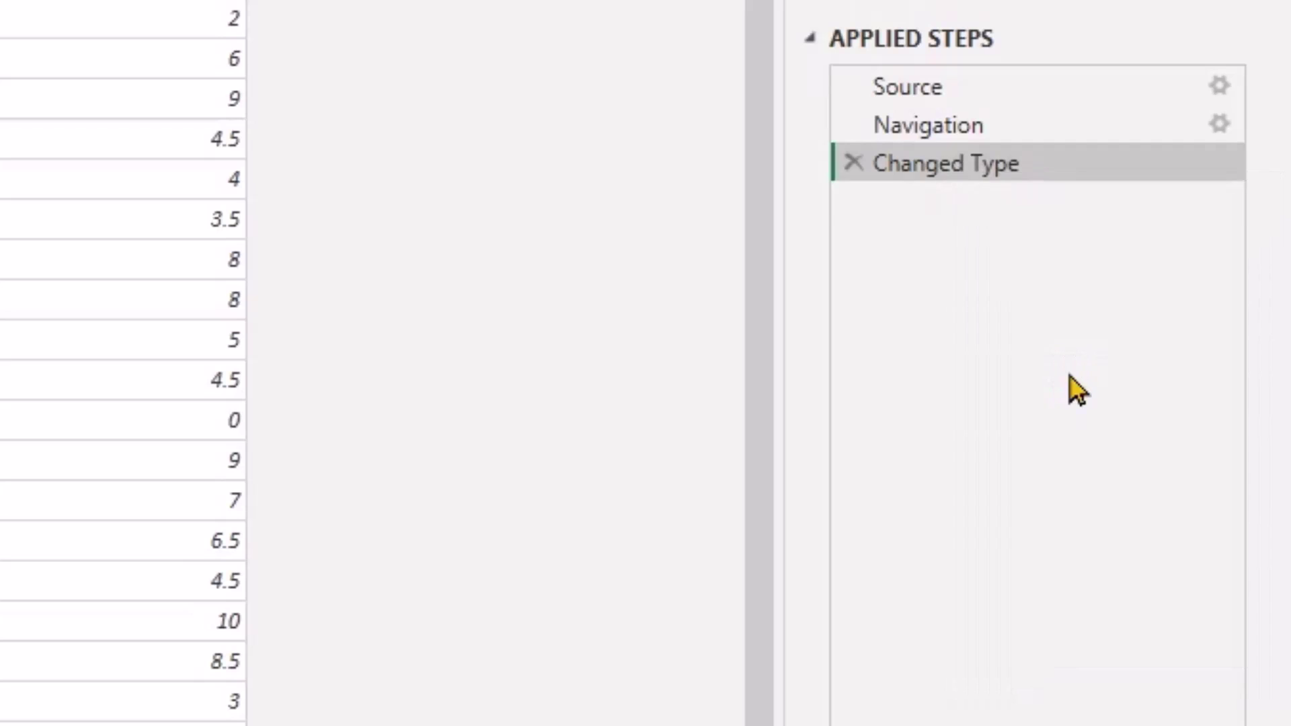
{"action": "right_click", "coordinate": [945, 201]}
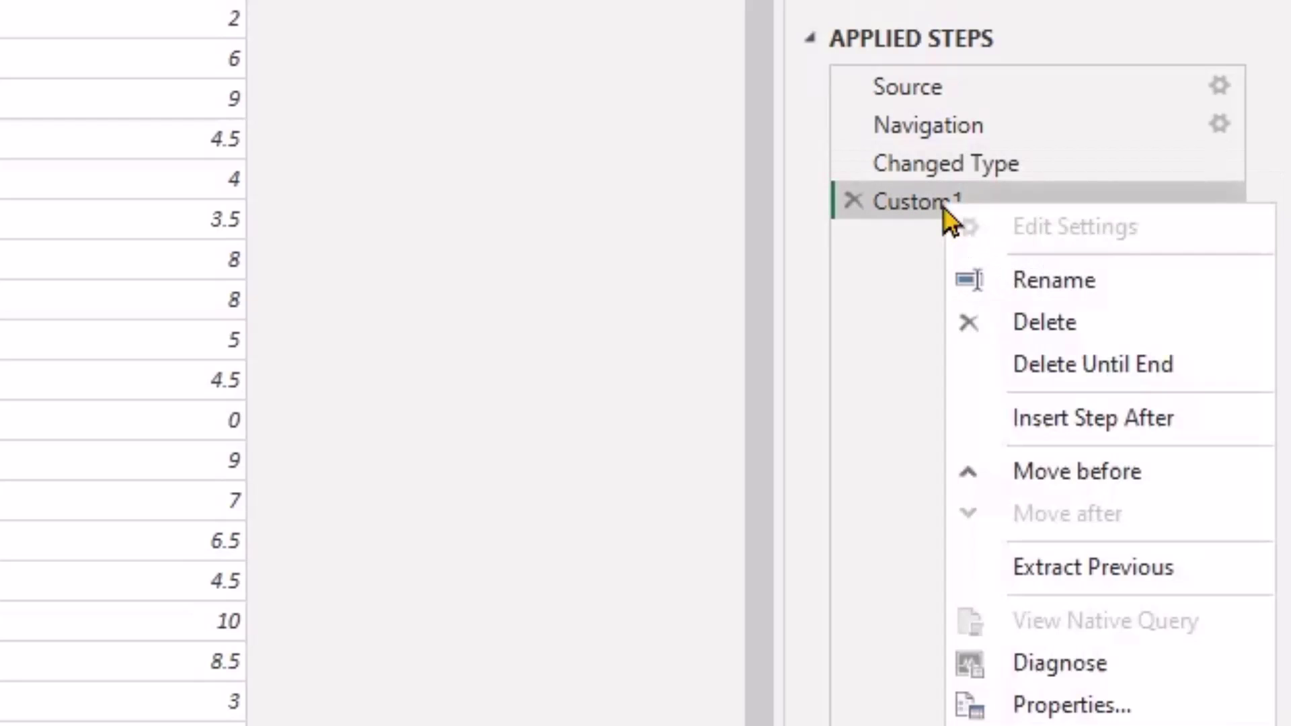
{"action": "left_click", "coordinate": [1024, 281]}
{"action": "type", "text": "Table"}
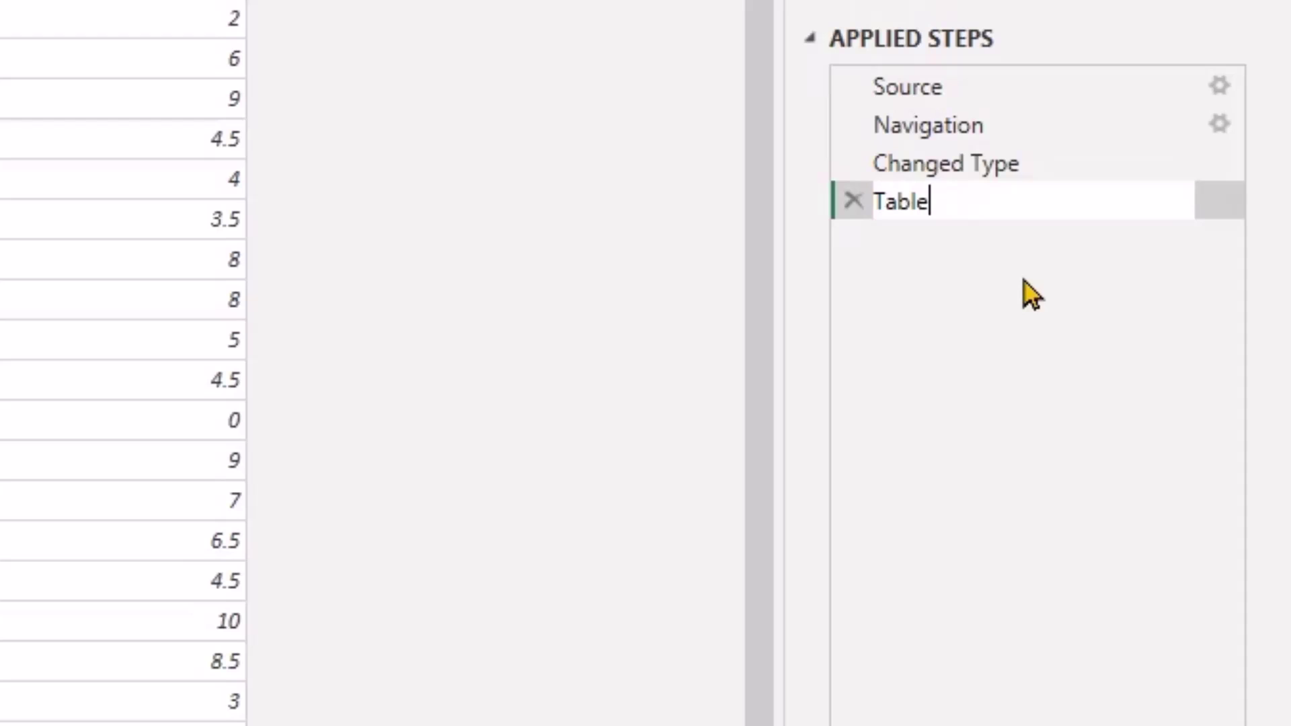
{"action": "type", "text": "1"}
{"action": "key", "text": "Return"}
- Add a ==Complimentary Orders== marker step after Table1, then insert a new step after it
{"action": "right_click", "coordinate": [966, 202]}
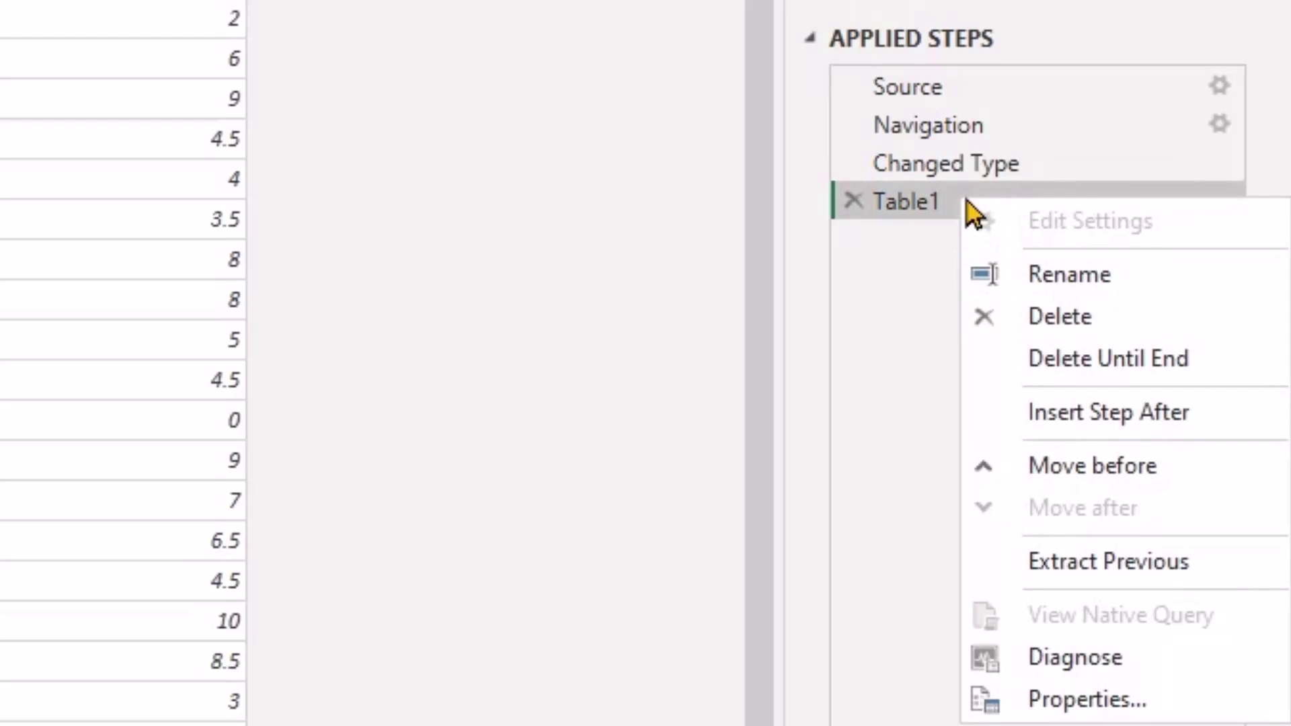
{"action": "left_click", "coordinate": [1080, 411]}
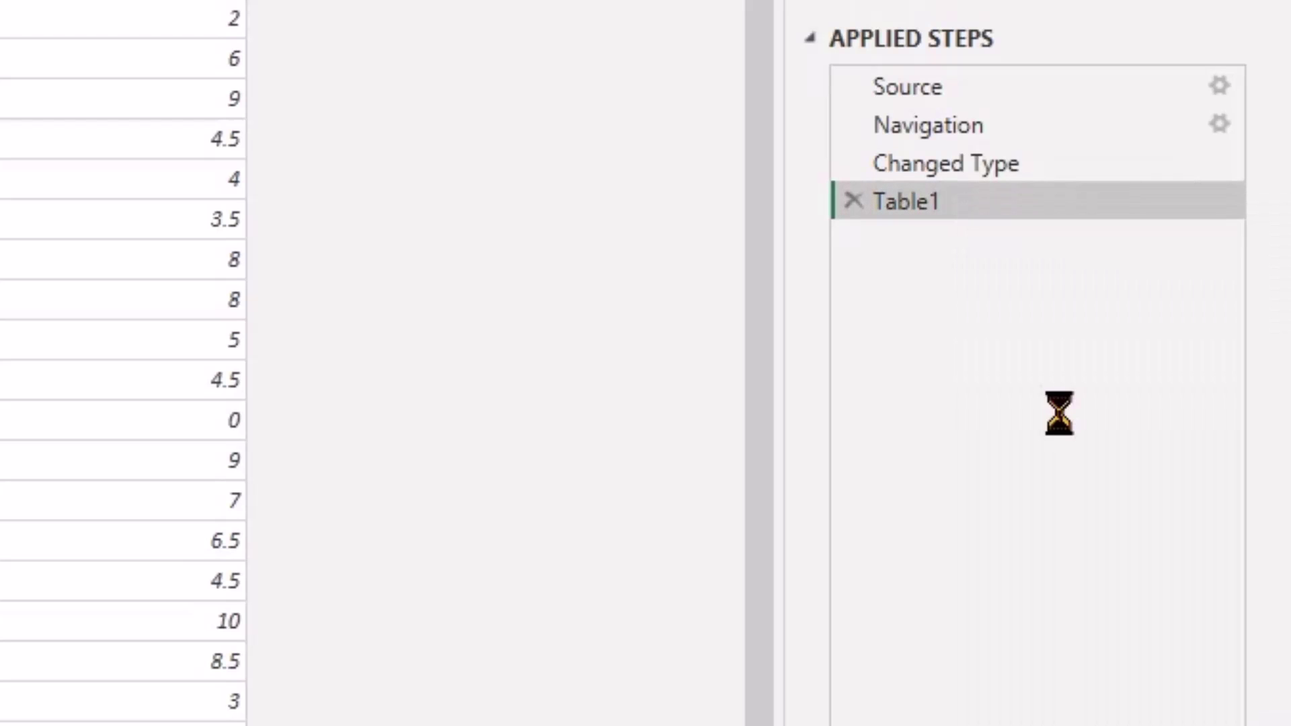
{"action": "right_click", "coordinate": [925, 239]}
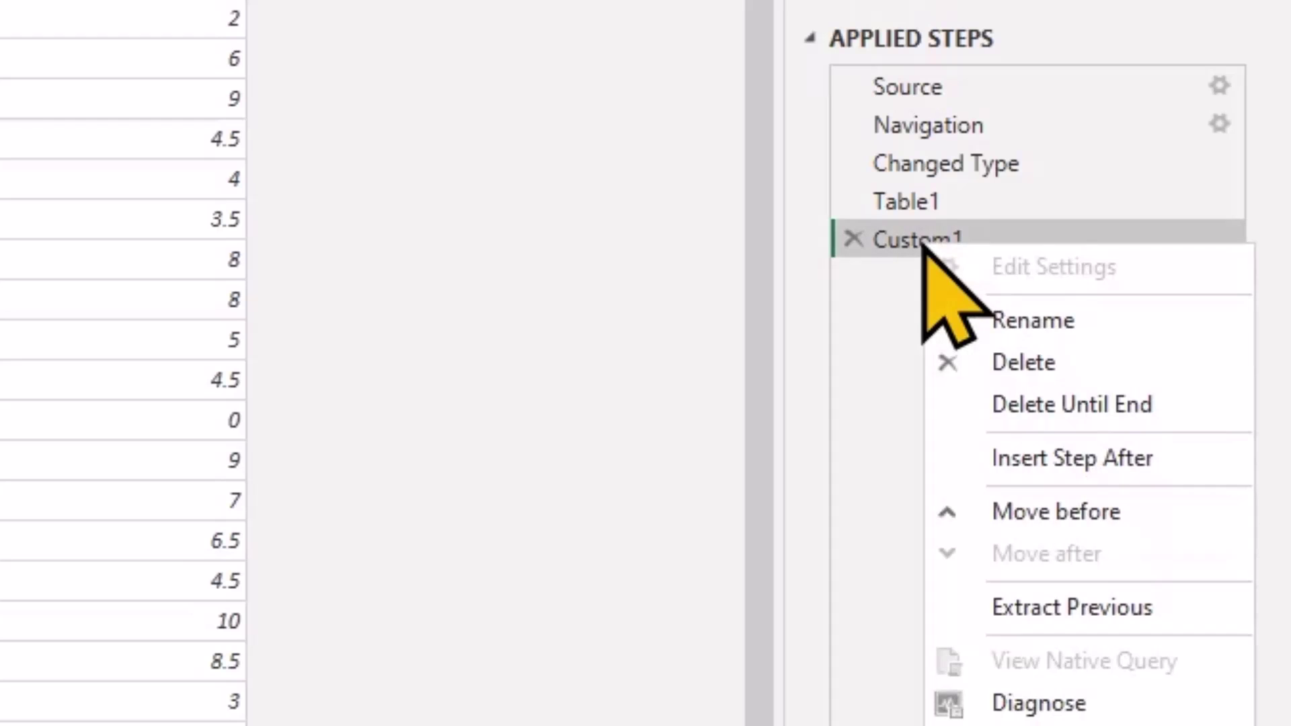
{"action": "left_click", "coordinate": [1012, 321]}
{"action": "type", "text": "="}
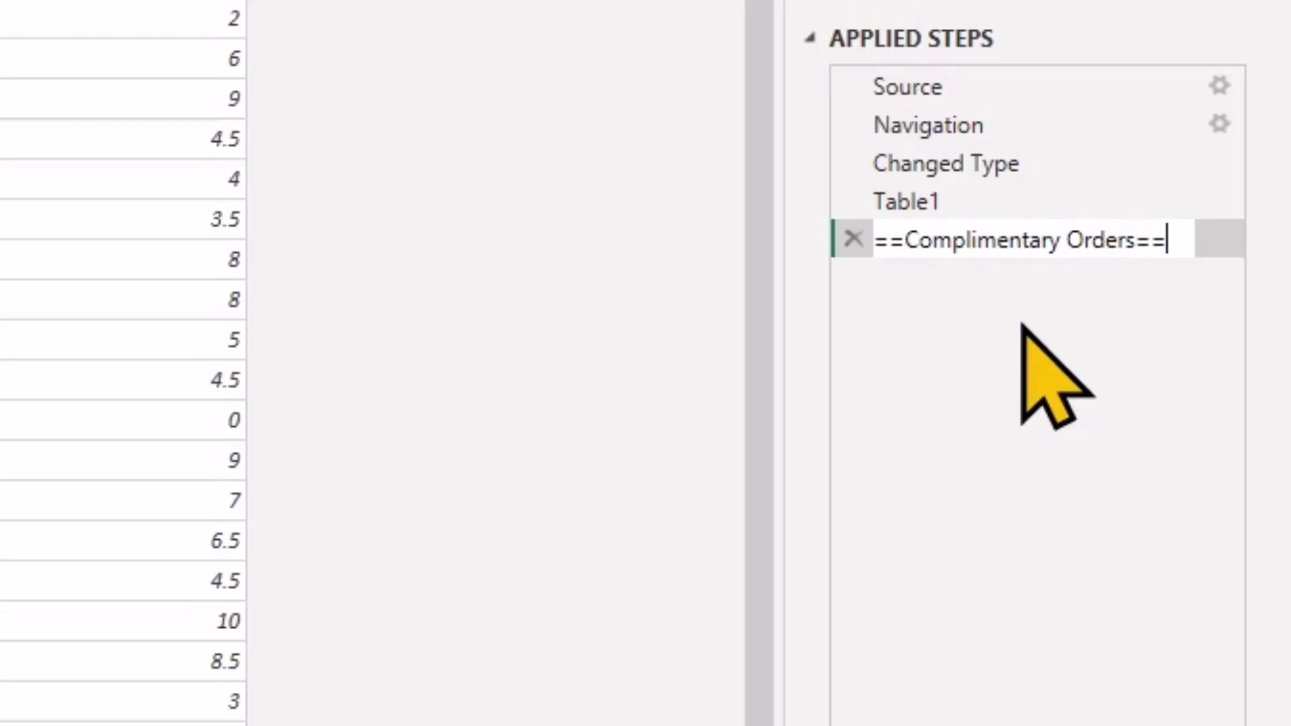
{"action": "type", "text": "=Complimentary Orders=="}
{"action": "key", "text": "Return"}
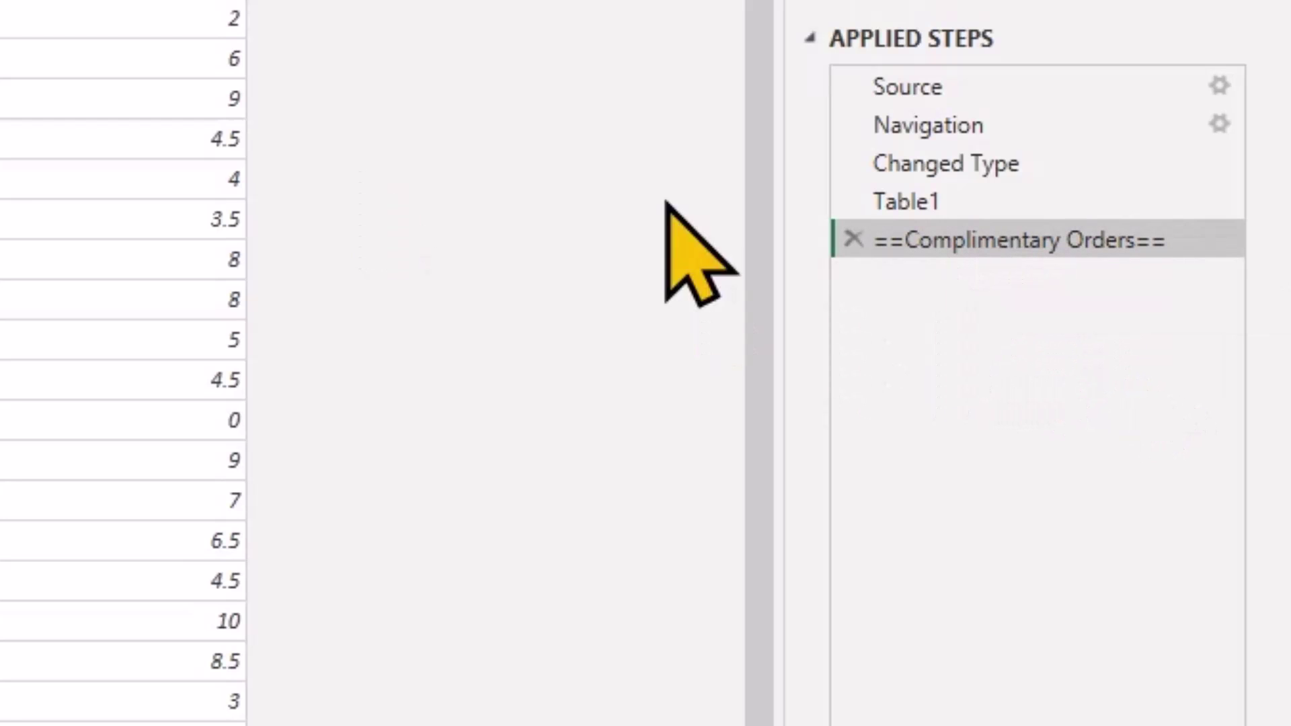
{"action": "right_click", "coordinate": [984, 248]}
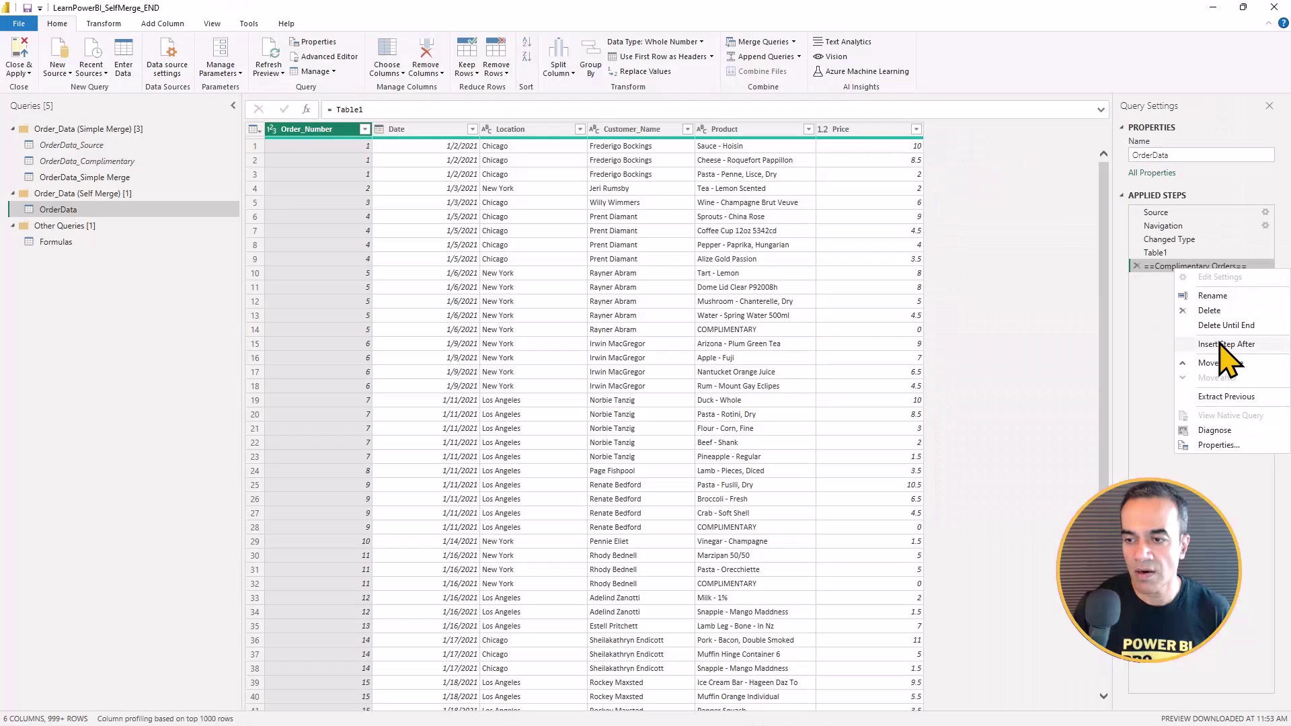
{"action": "left_click", "coordinate": [1110, 463]}
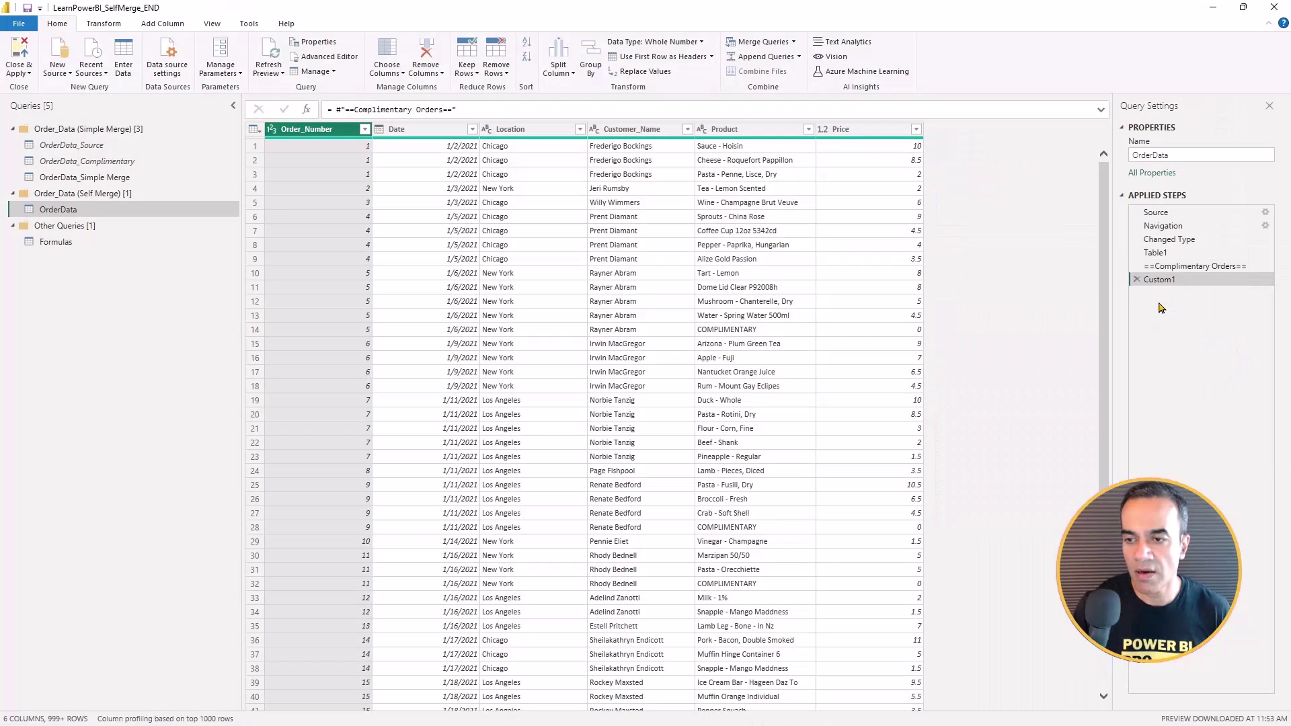
- Delete the Custom1 step and filter the Product column to COMPLIMENTARY only
{"action": "left_click", "coordinate": [1136, 282]}
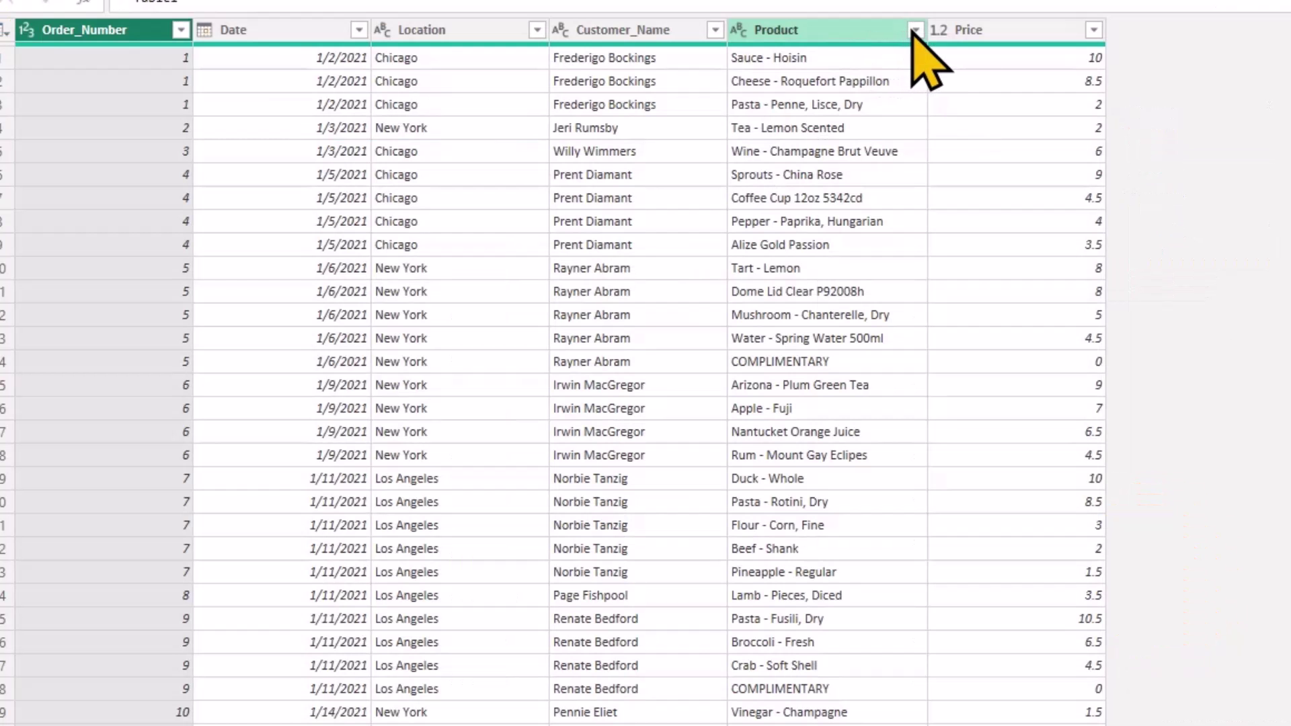
{"action": "left_click", "coordinate": [808, 128]}
{"action": "left_click", "coordinate": [624, 232]}
{"action": "type", "text": "CO"}
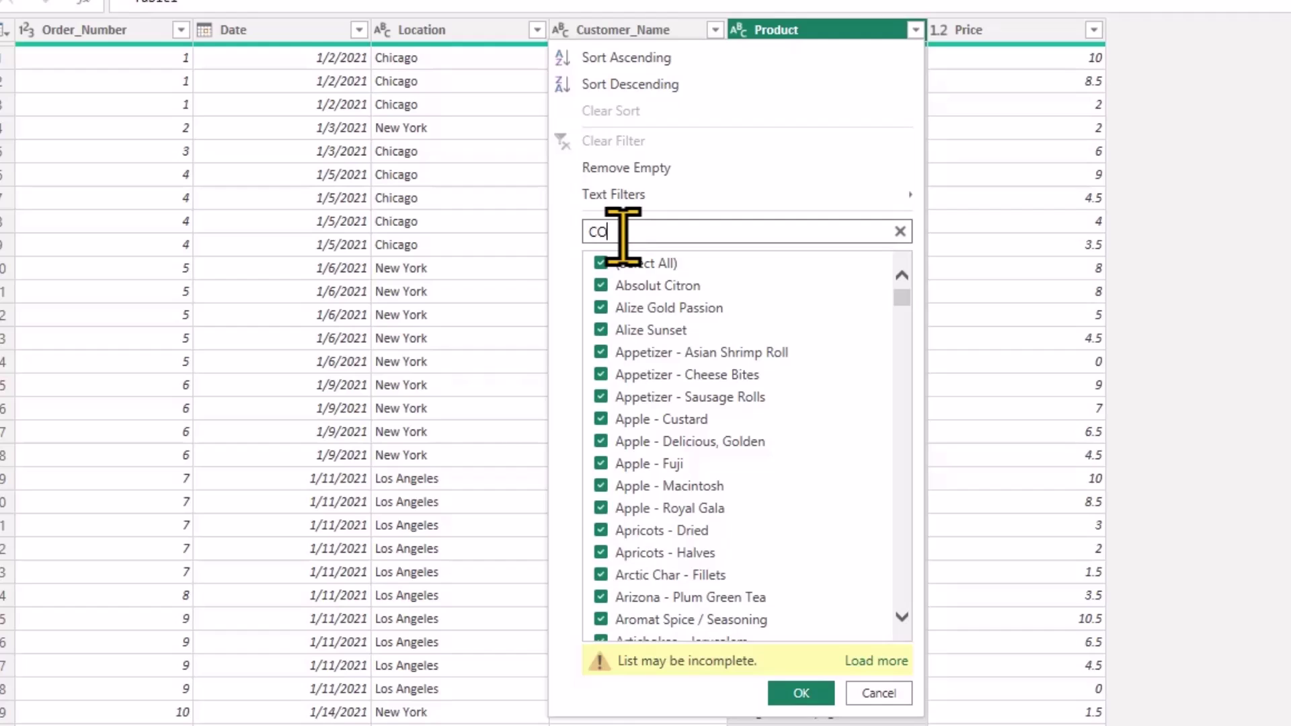
{"action": "type", "text": "M"}
{"action": "left_click", "coordinate": [603, 264]}
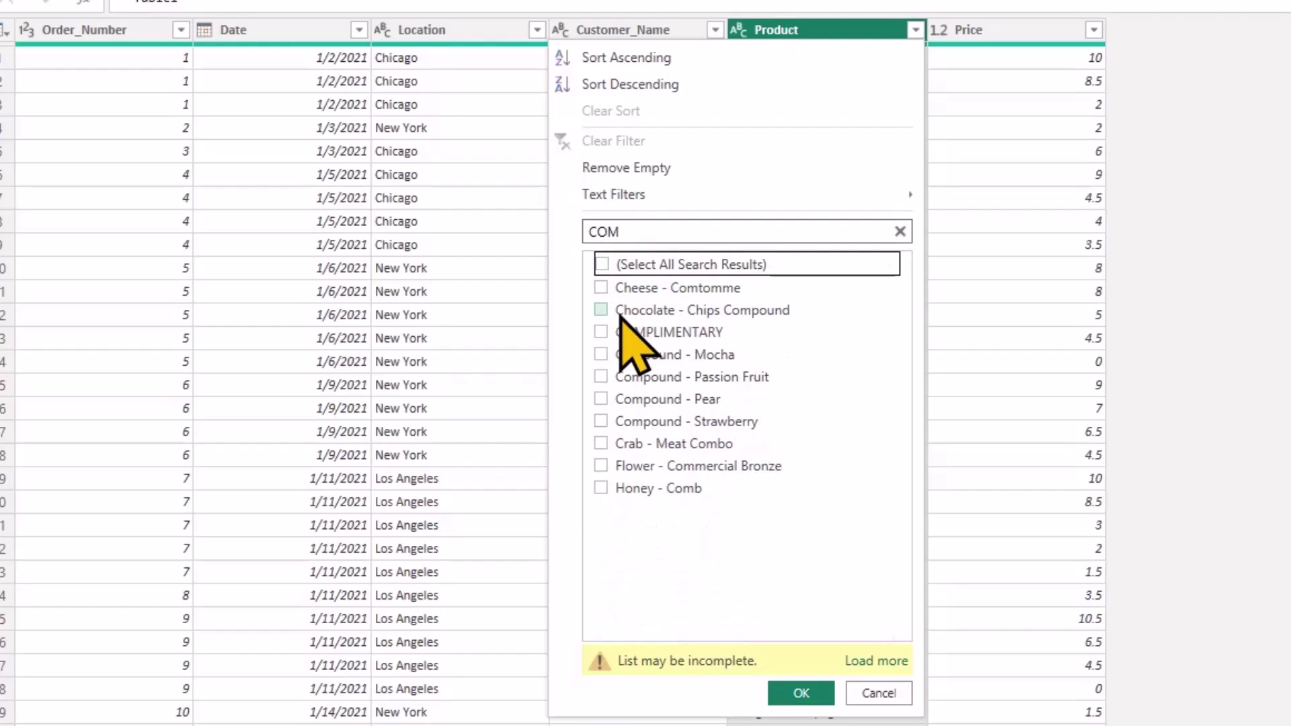
{"action": "left_click", "coordinate": [600, 331]}
{"action": "left_click", "coordinate": [801, 692]}
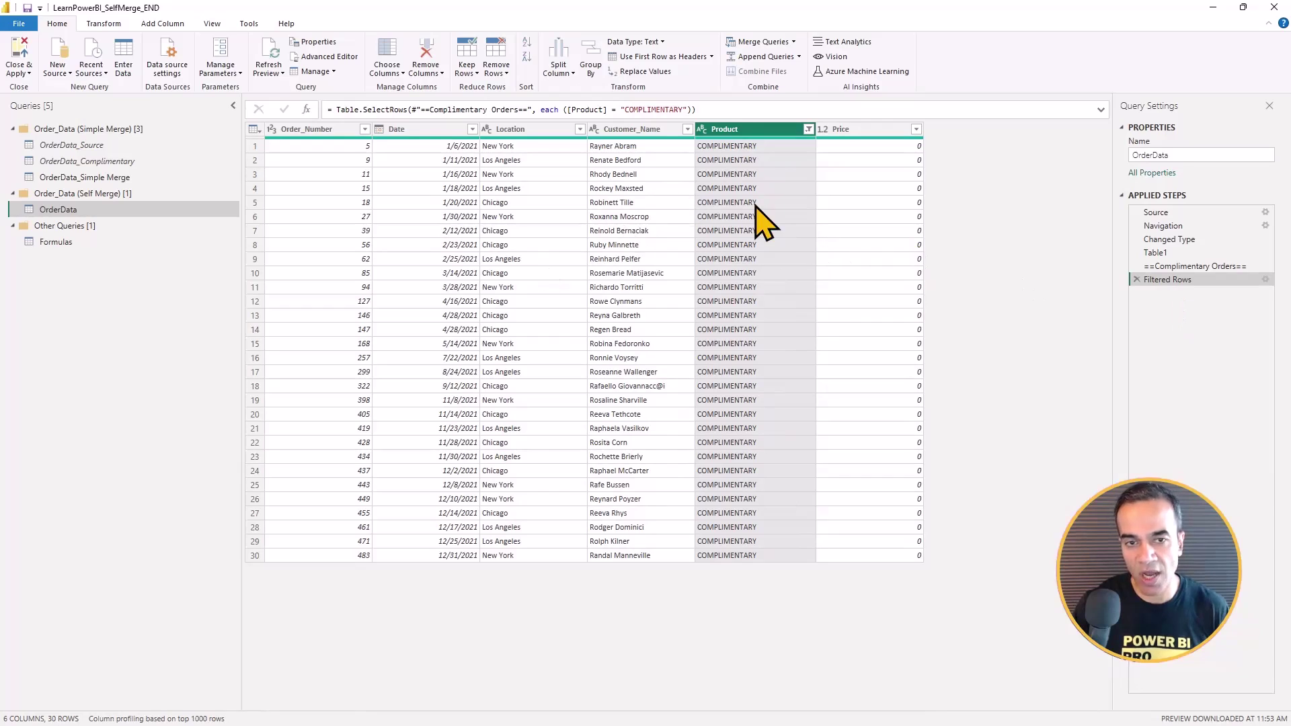
- Keep only the Order_Number and Product columns
{"action": "left_click", "coordinate": [323, 130]}
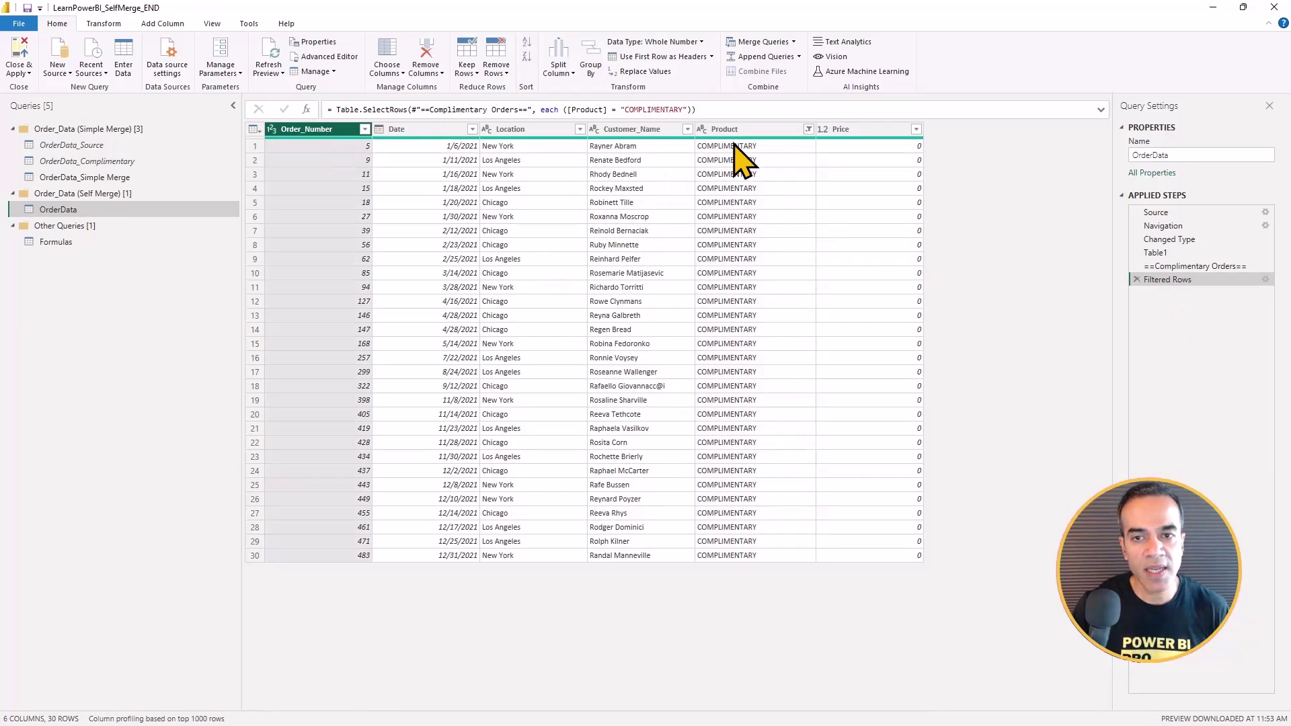
{"action": "right_click", "coordinate": [749, 130]}
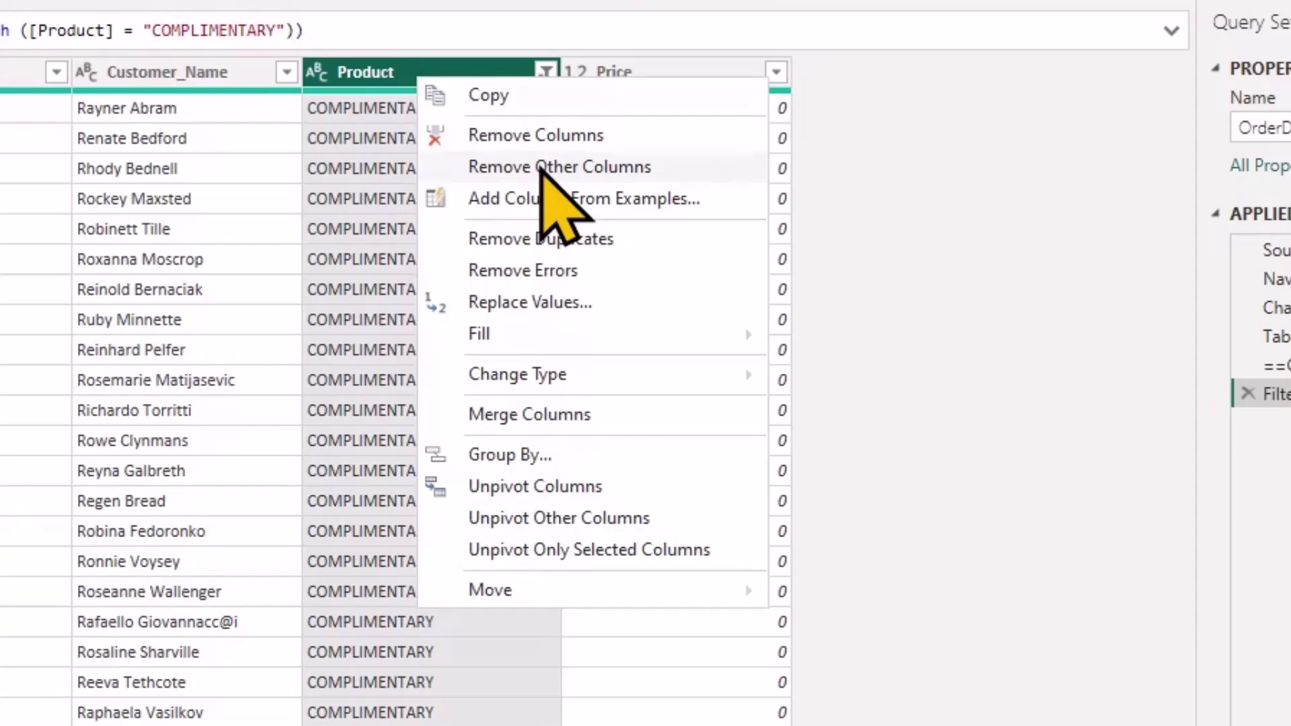
{"action": "left_click", "coordinate": [543, 168]}
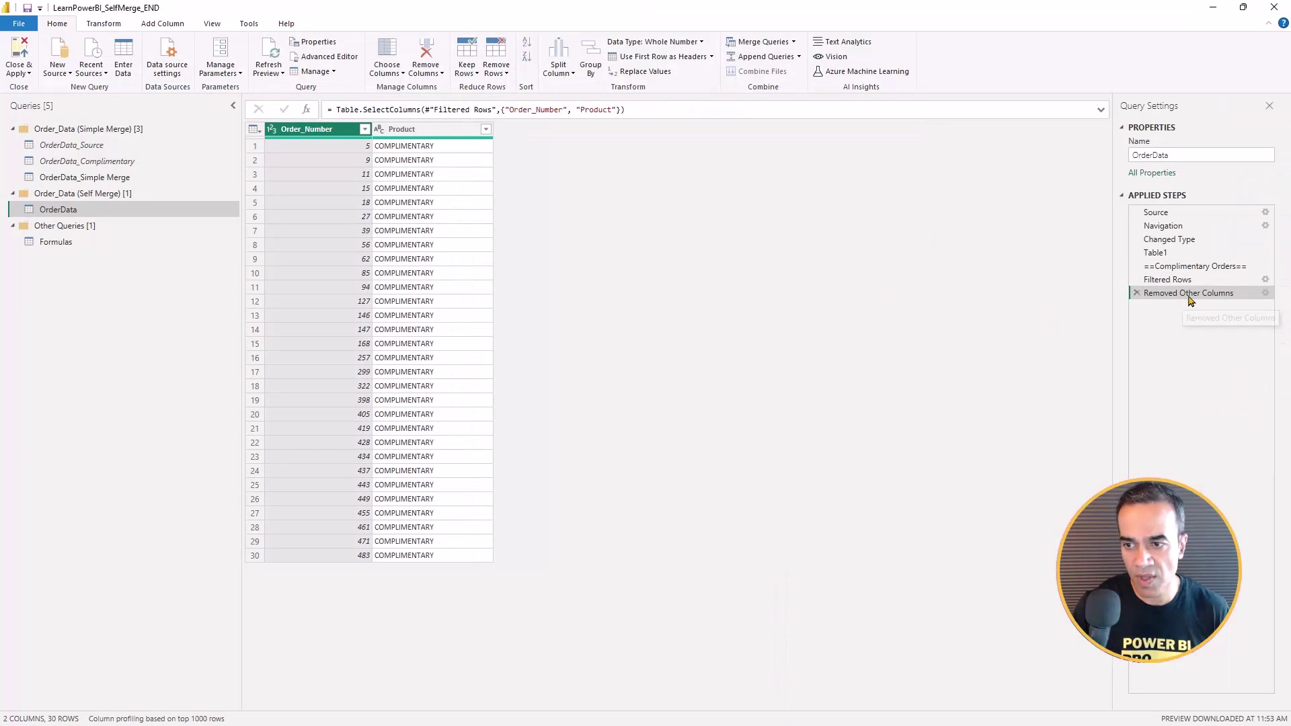
- Insert a step after Removed Other Columns and name it Table2
{"action": "right_click", "coordinate": [1190, 296]}
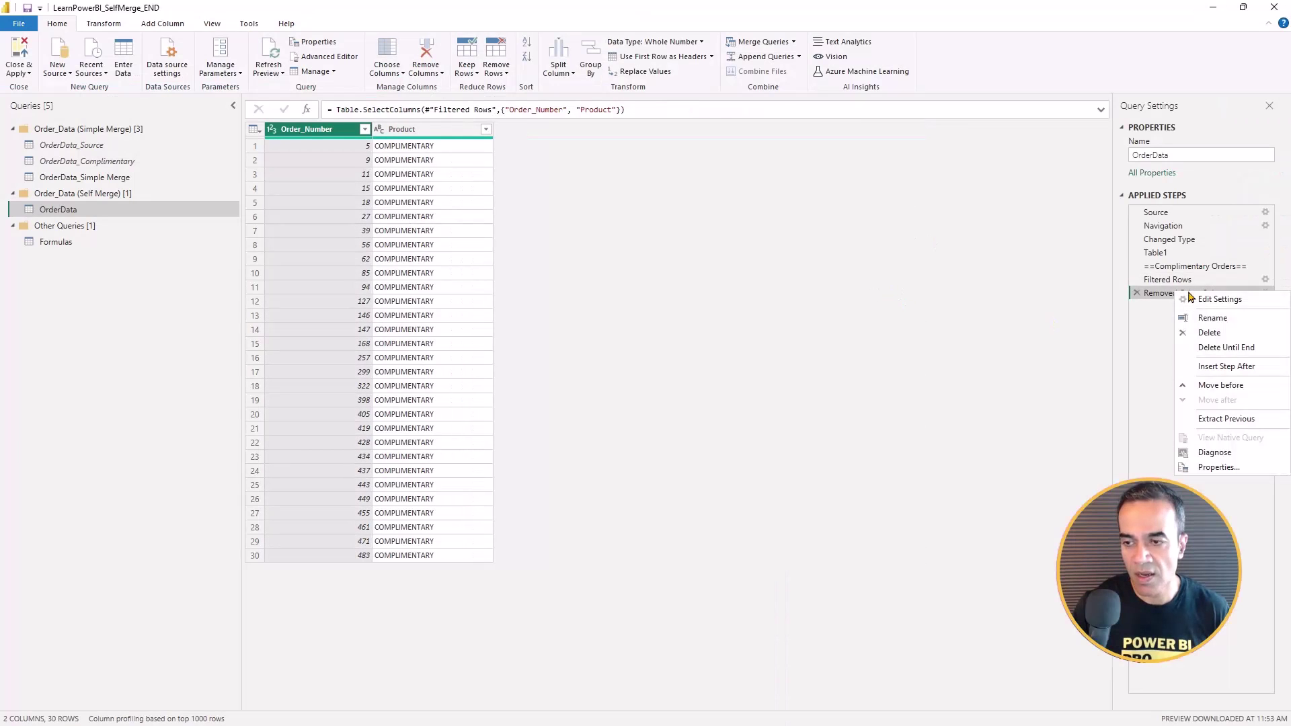
{"action": "left_click", "coordinate": [1222, 368]}
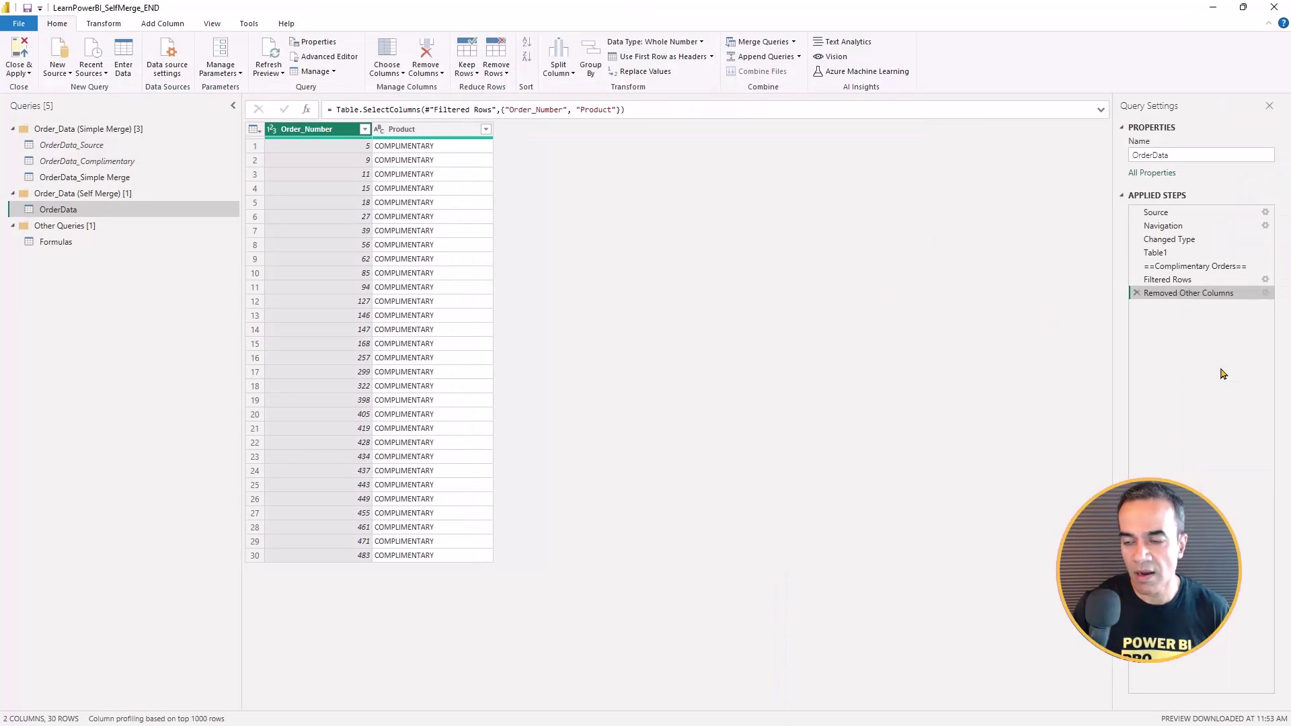
{"action": "right_click", "coordinate": [1168, 308]}
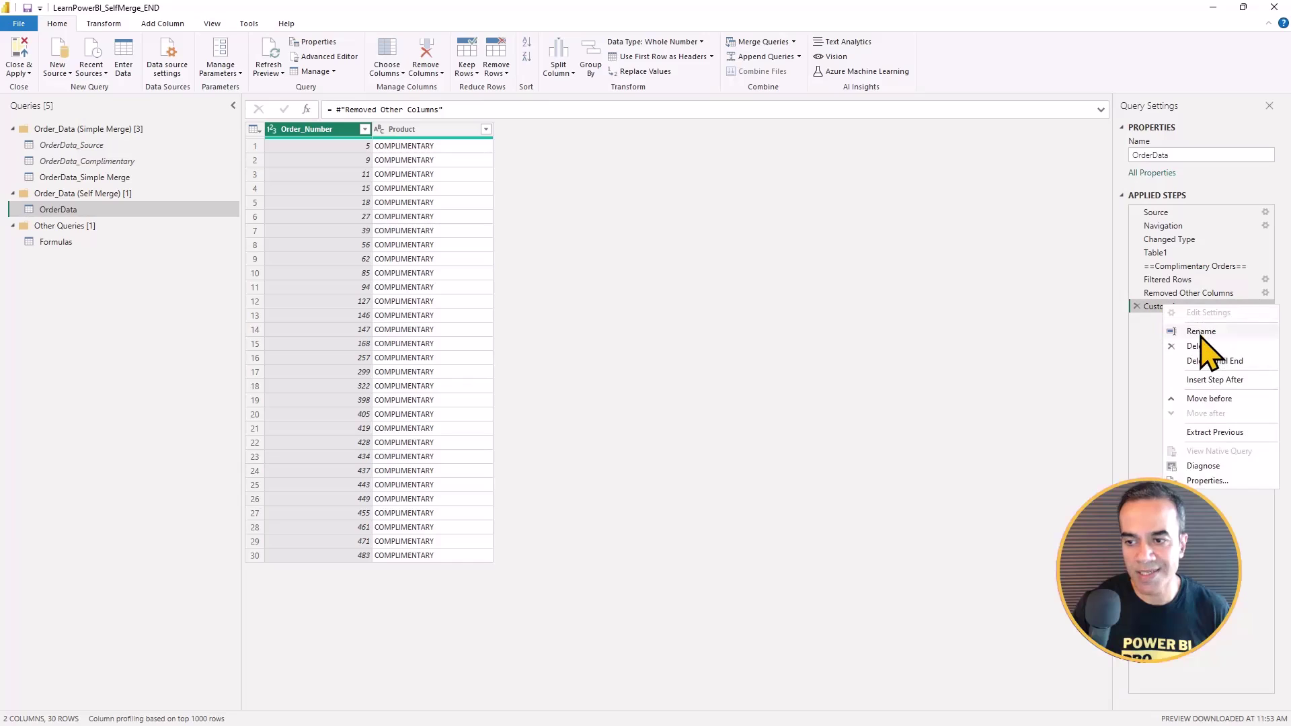
{"action": "left_click", "coordinate": [1202, 332]}
{"action": "type", "text": "Table"}
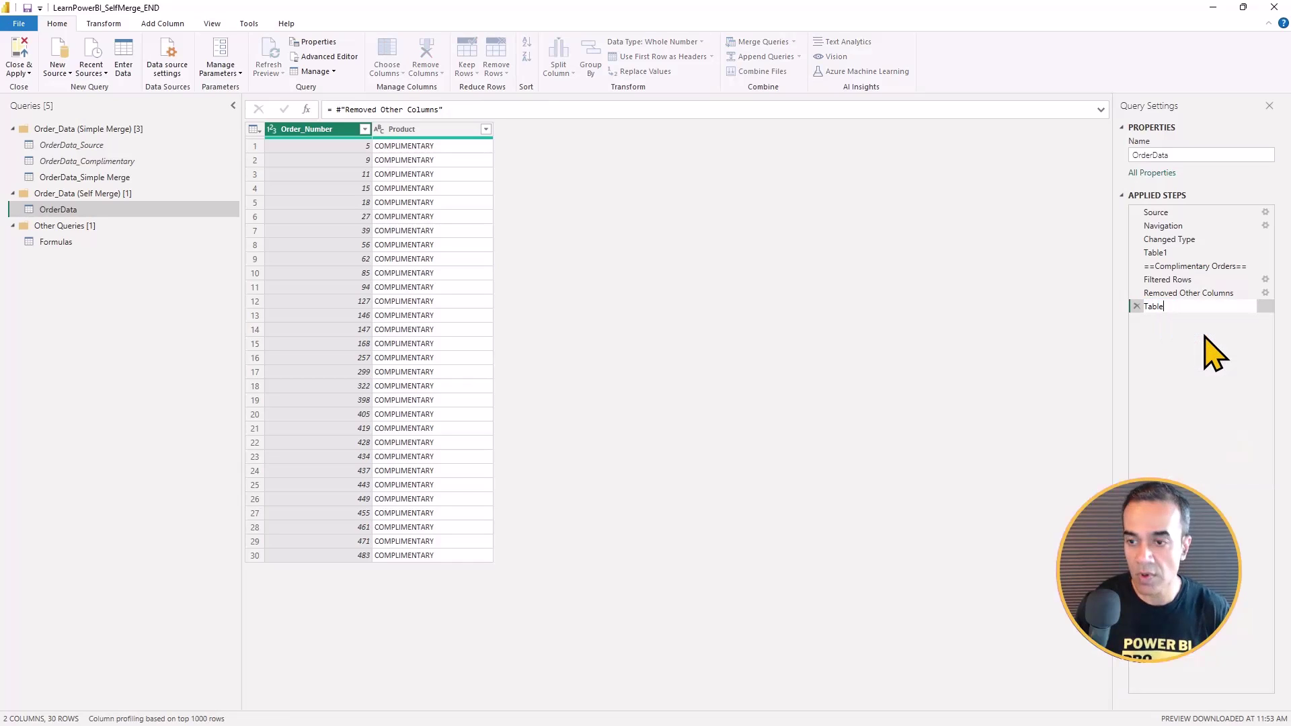
{"action": "type", "text": "2"}
{"action": "key", "text": "Return"}
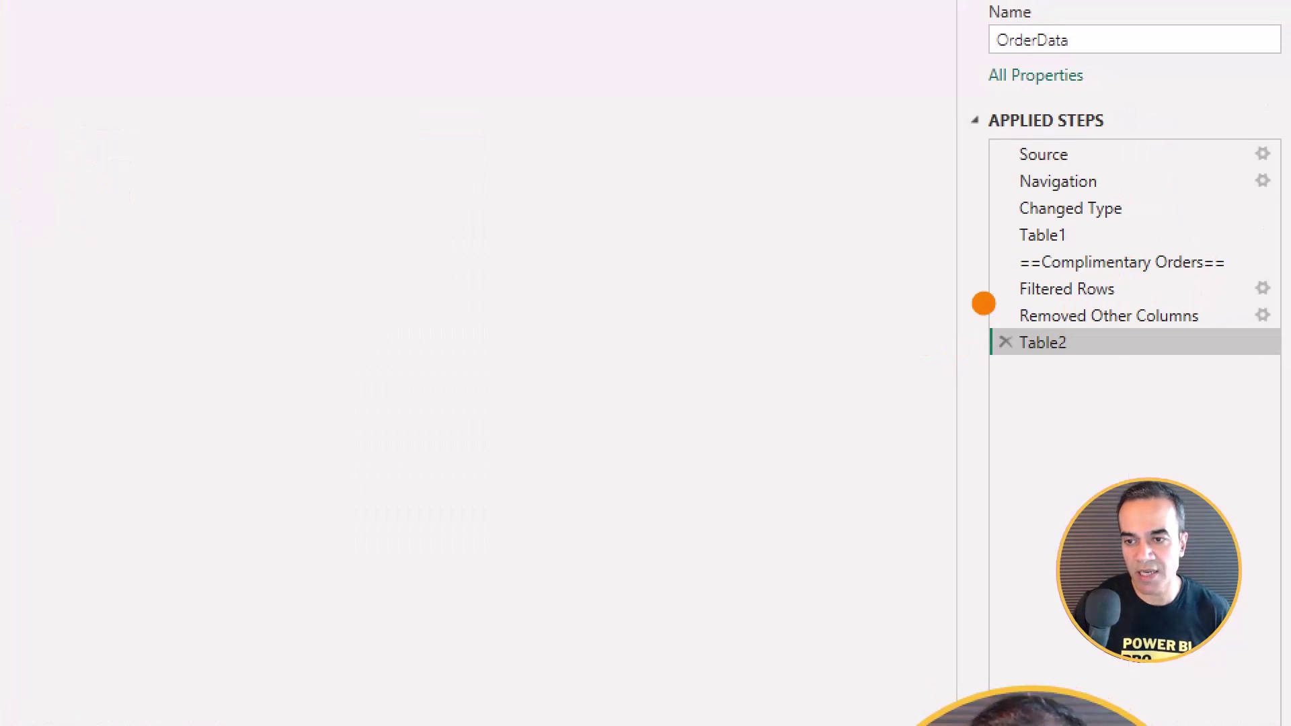
- Rename the newest custom step to ==Continue==
{"action": "mouse_move", "coordinate": [993, 224]}
{"action": "left_mouse_down"}
{"action": "mouse_move", "coordinate": [941, 250]}
{"action": "mouse_move", "coordinate": [905, 296]}
{"action": "mouse_move", "coordinate": [920, 324]}
{"action": "left_mouse_up"}
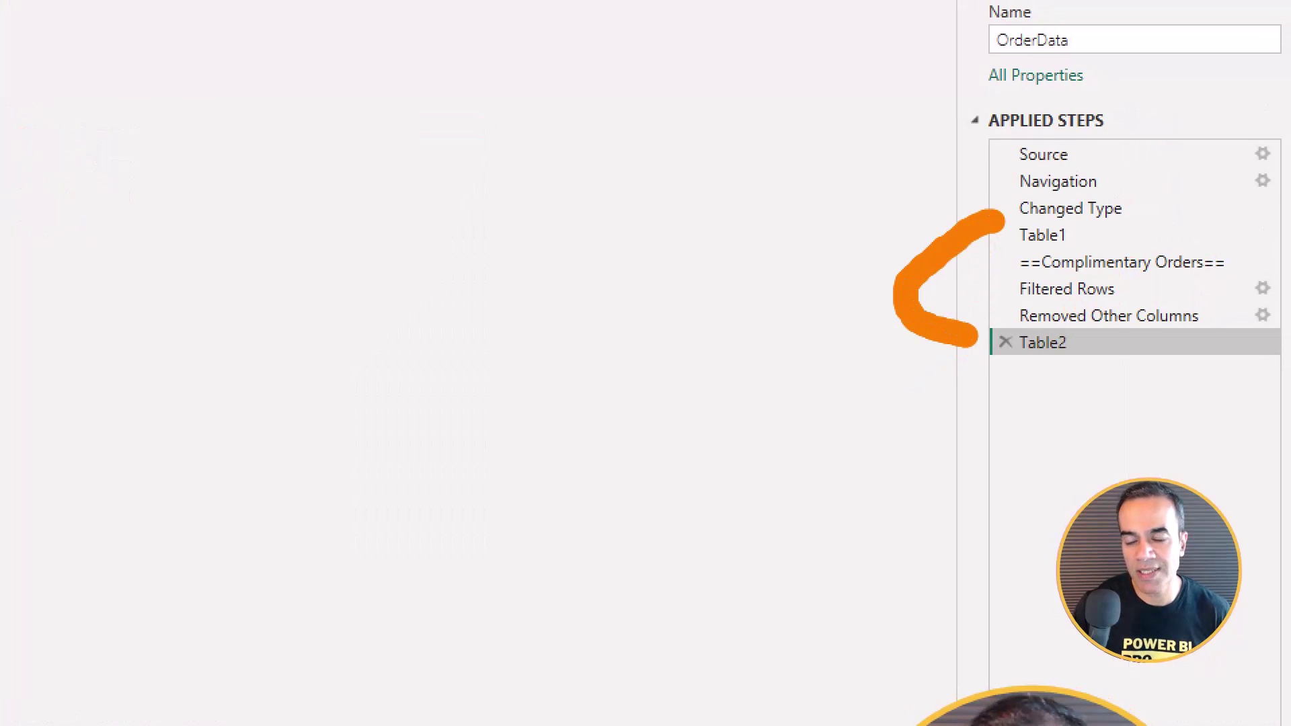
{"action": "key", "text": "Escape"}
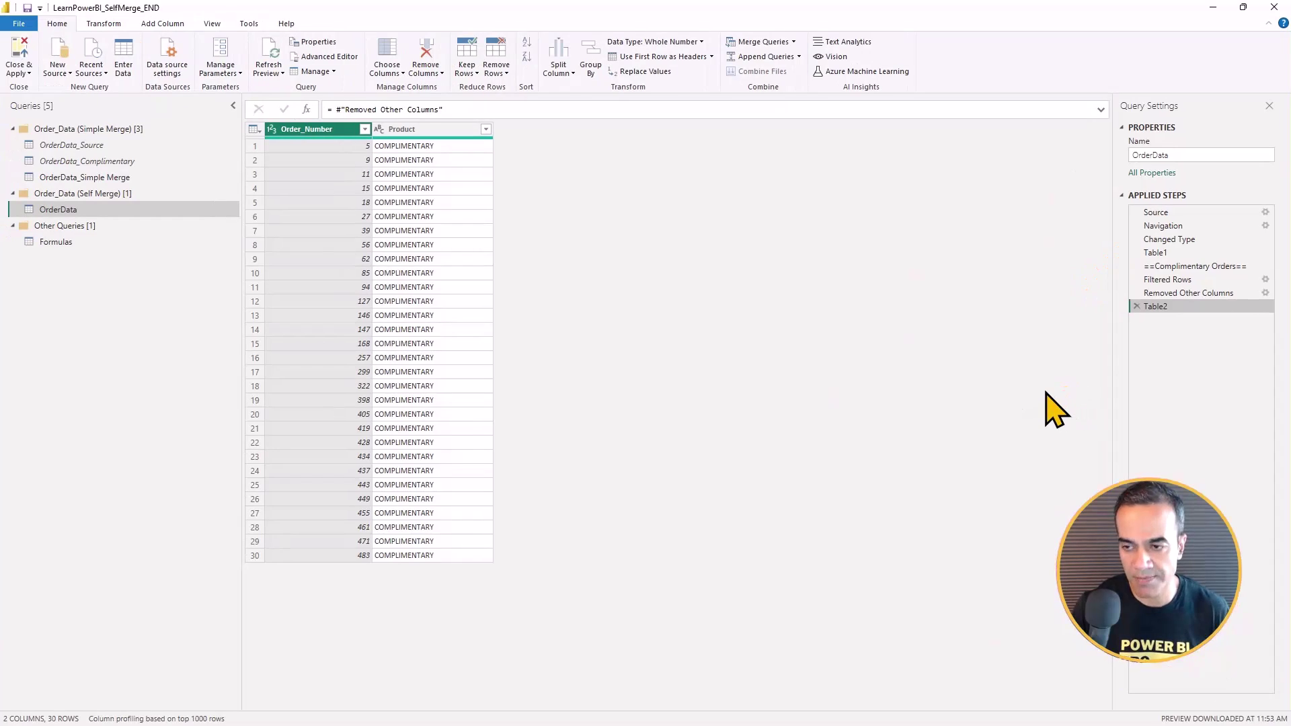
{"action": "right_click", "coordinate": [1176, 327]}
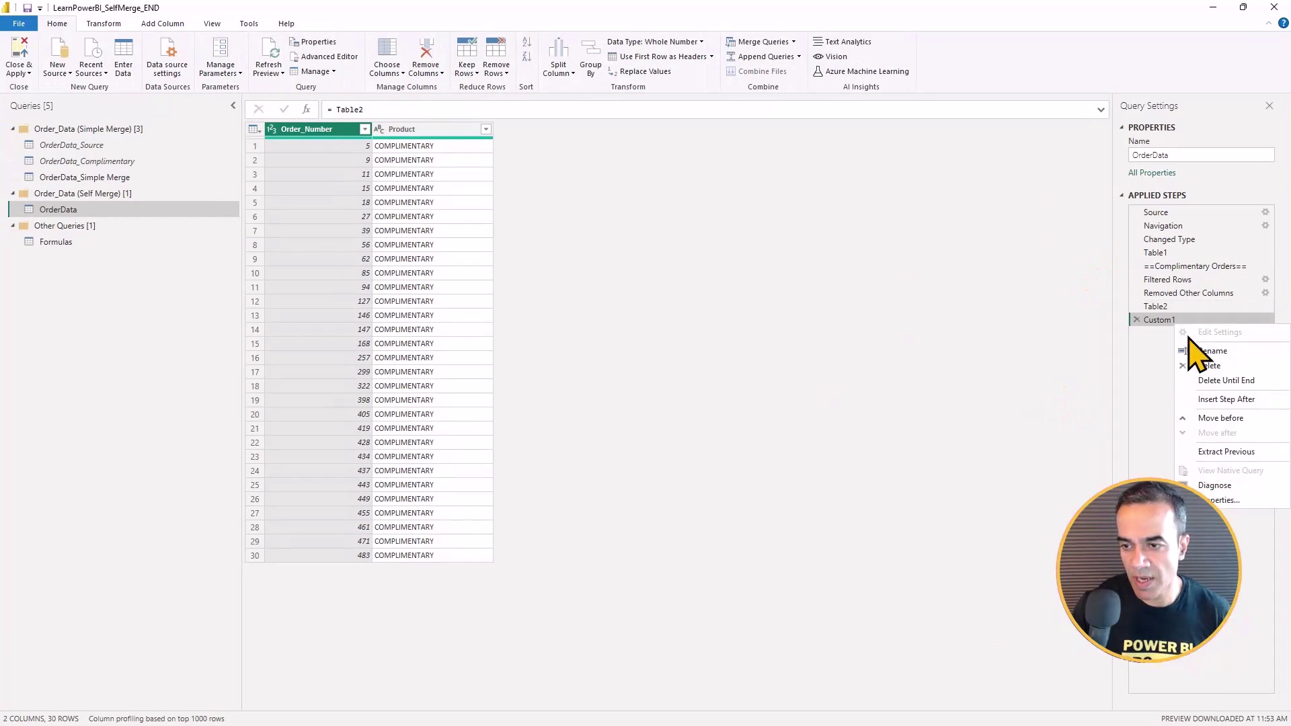
{"action": "left_click", "coordinate": [1212, 351]}
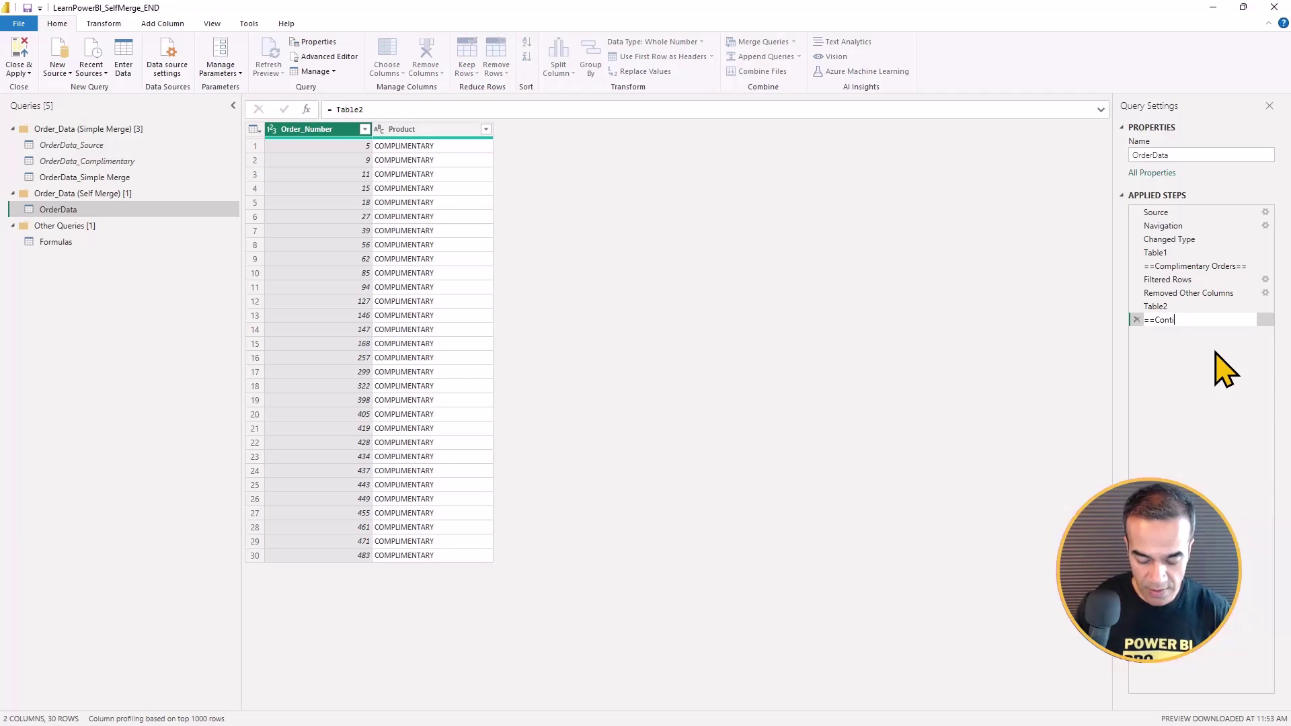
{"action": "type", "text": "==Continue=="}
{"action": "key", "text": "Return"}
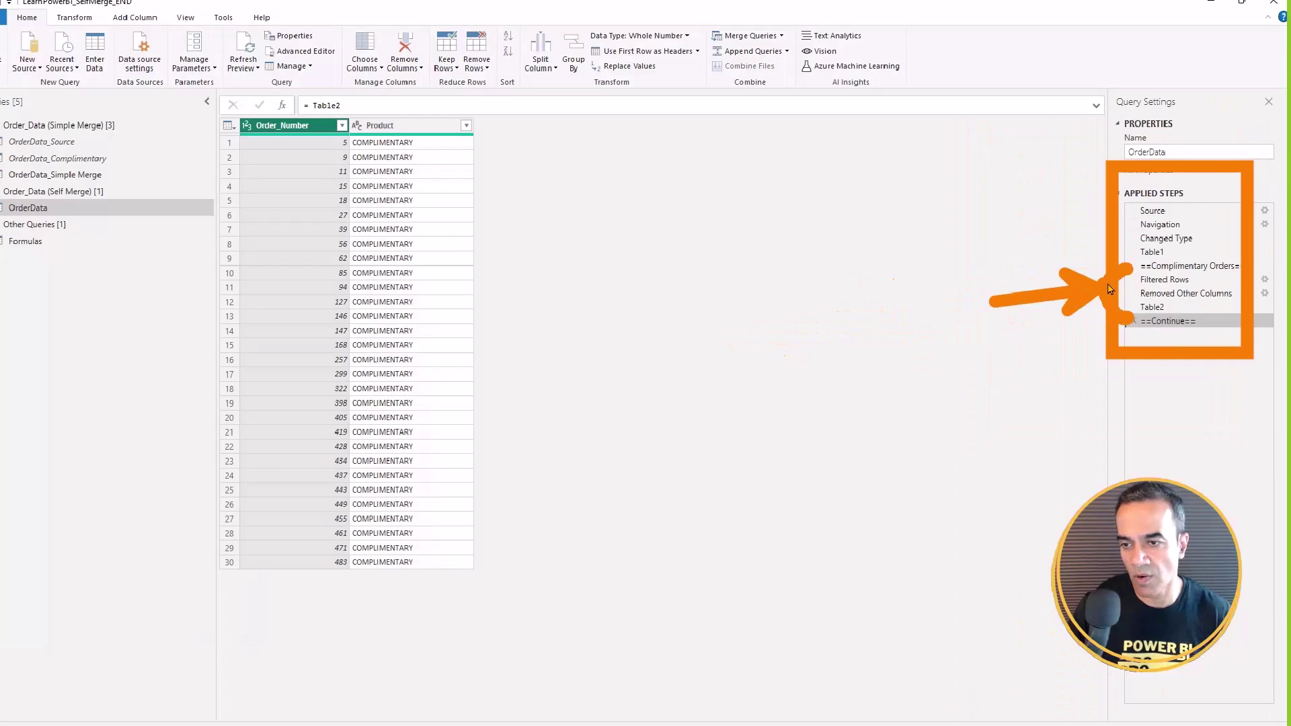
{"action": "left_click", "coordinate": [1203, 267]}
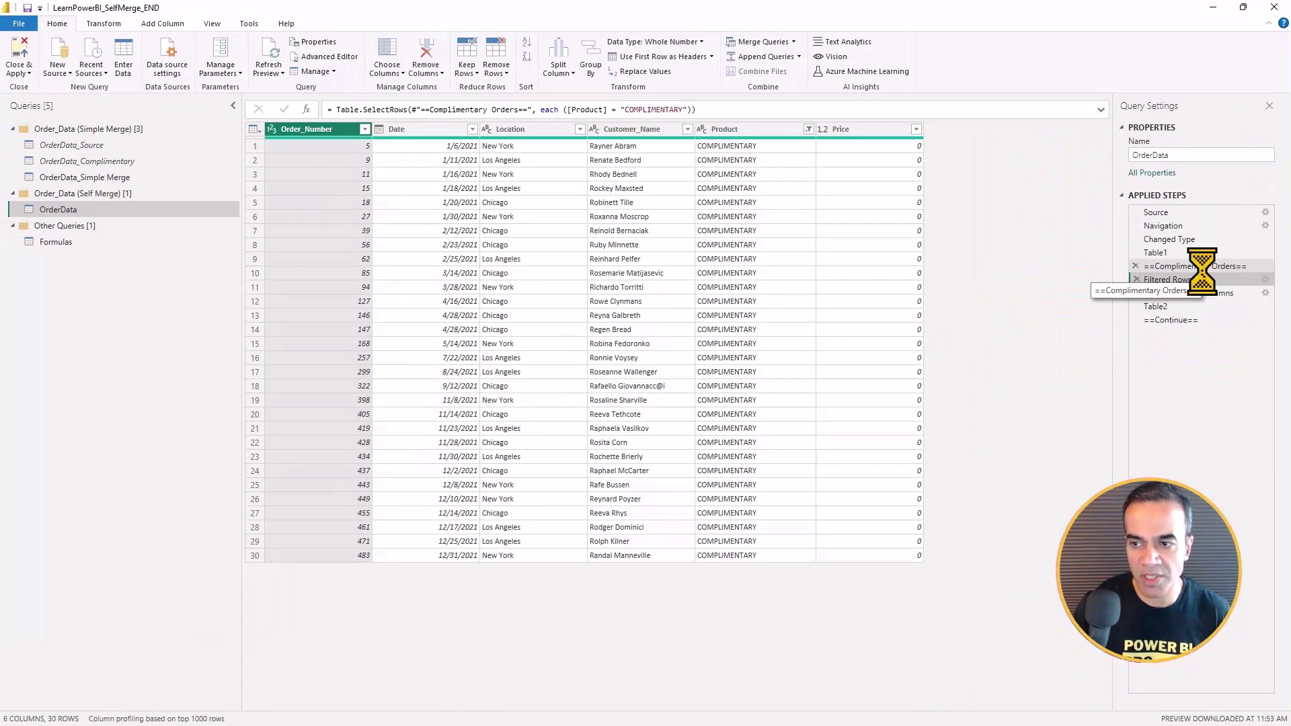
{"action": "right_click", "coordinate": [1208, 289]}
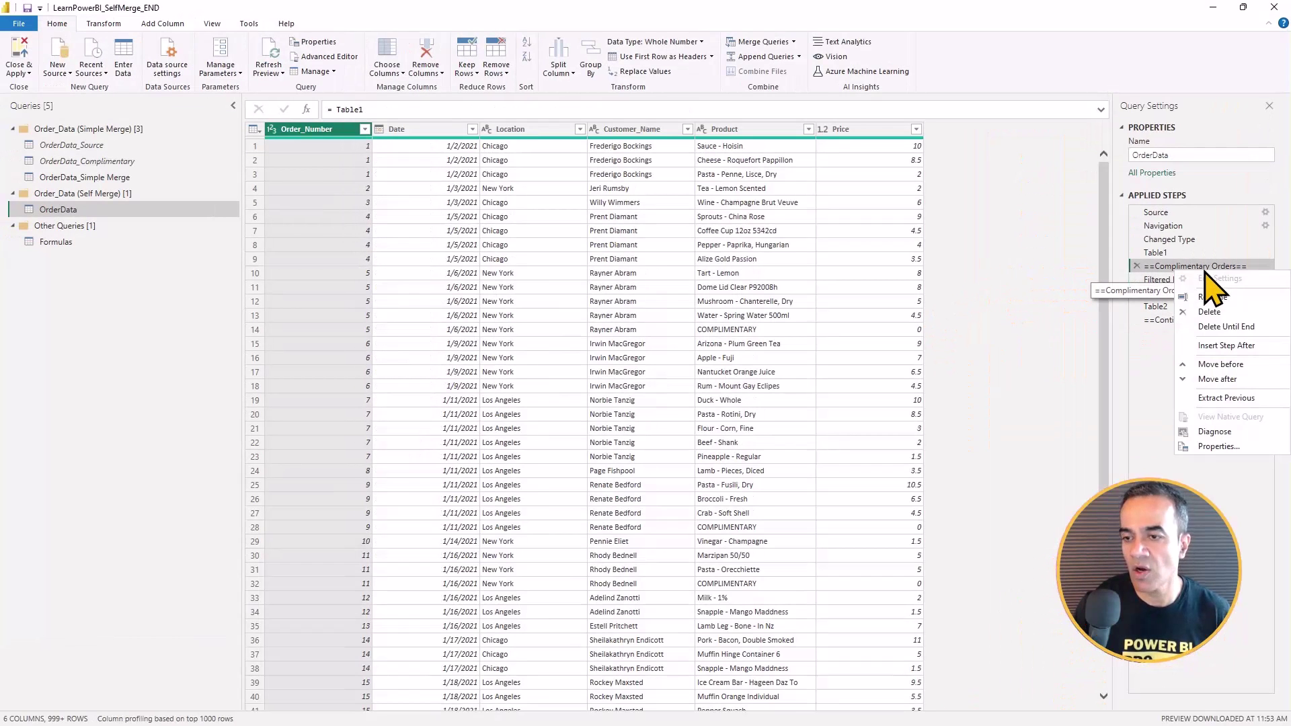
{"action": "left_click", "coordinate": [1213, 447]}
{"action": "left_click", "coordinate": [636, 390]}
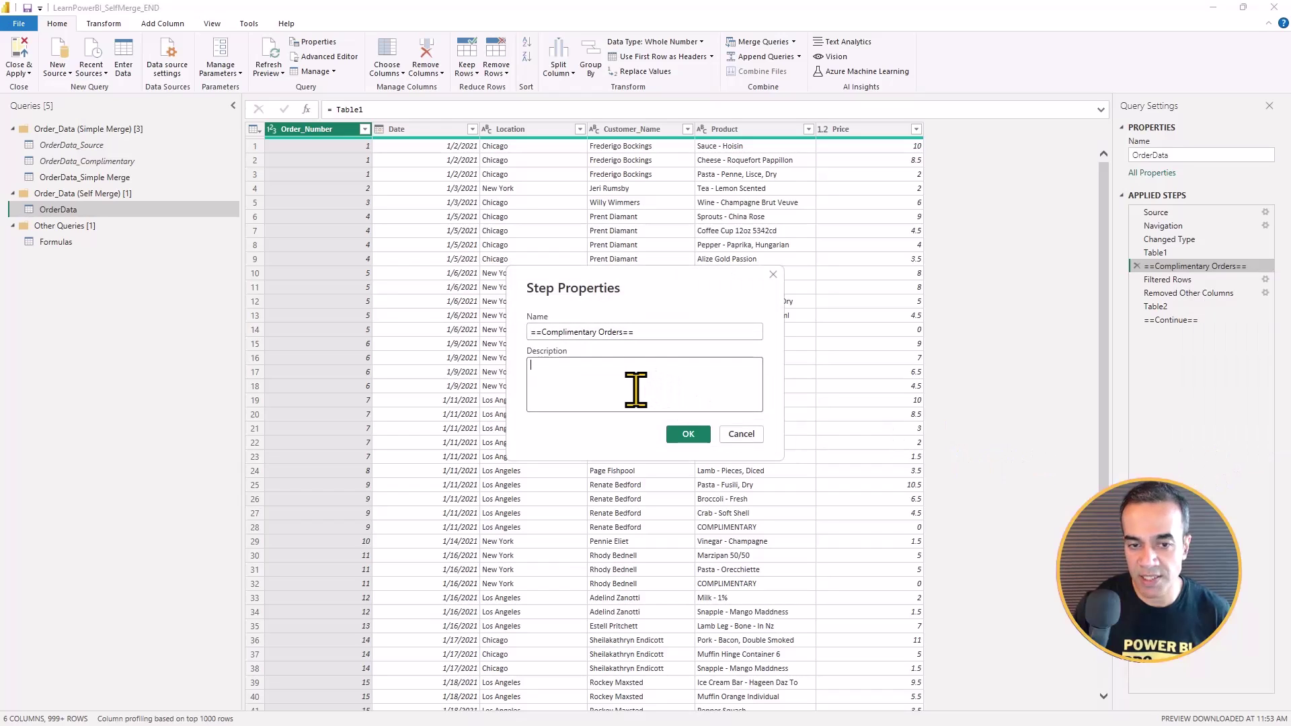
{"action": "left_click", "coordinate": [751, 436]}
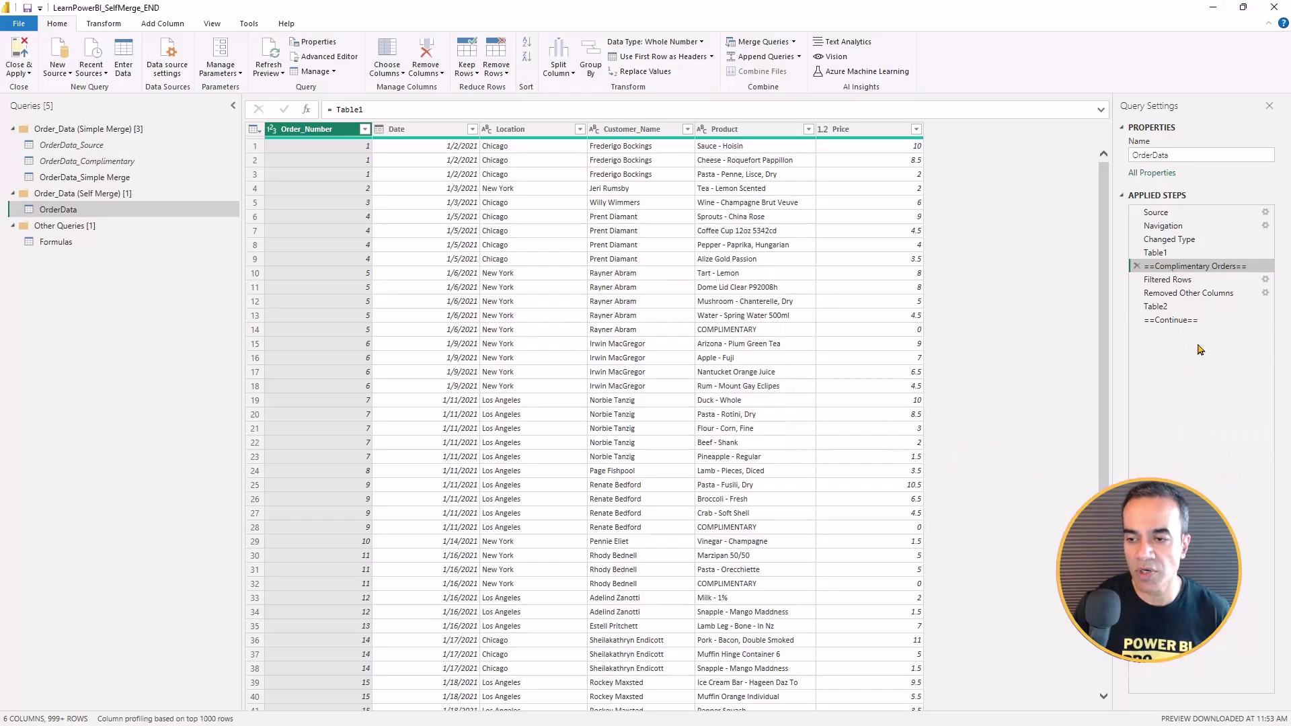
{"action": "left_click", "coordinate": [1183, 321]}
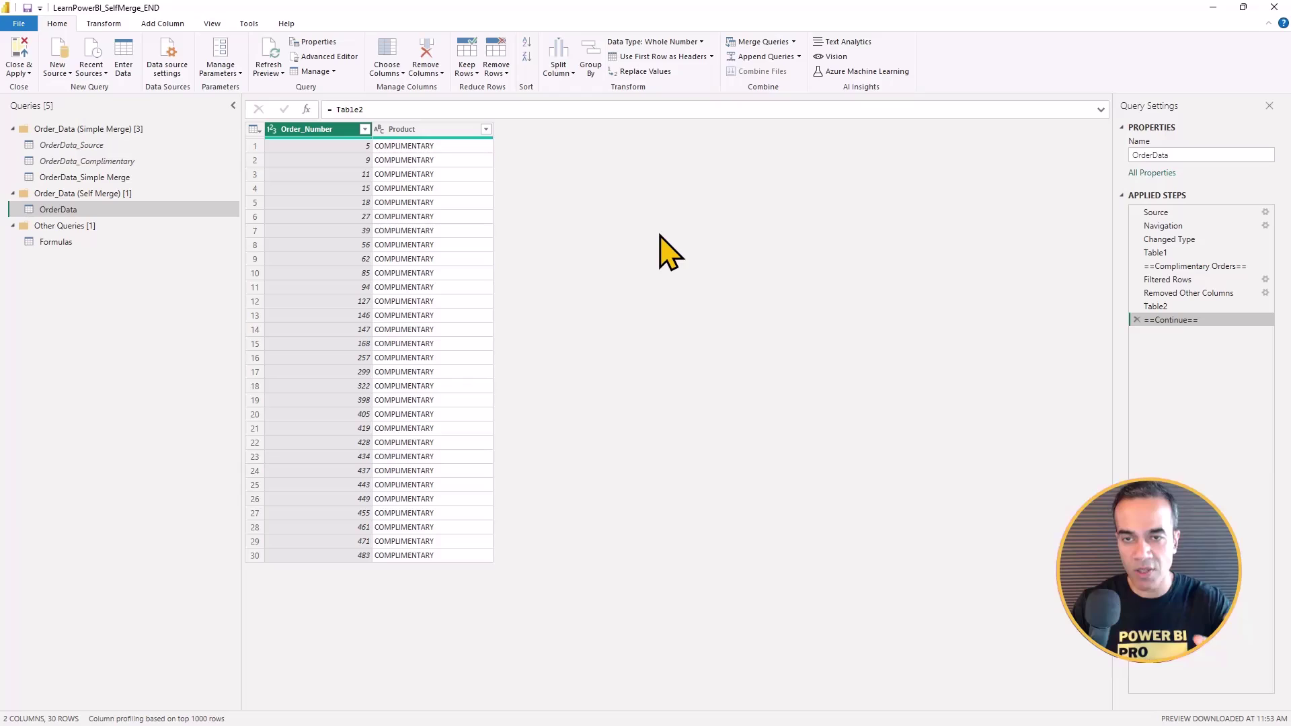
- Left-outer merge OrderData with itself on Order_Number in both tables
{"action": "left_click", "coordinate": [766, 42]}
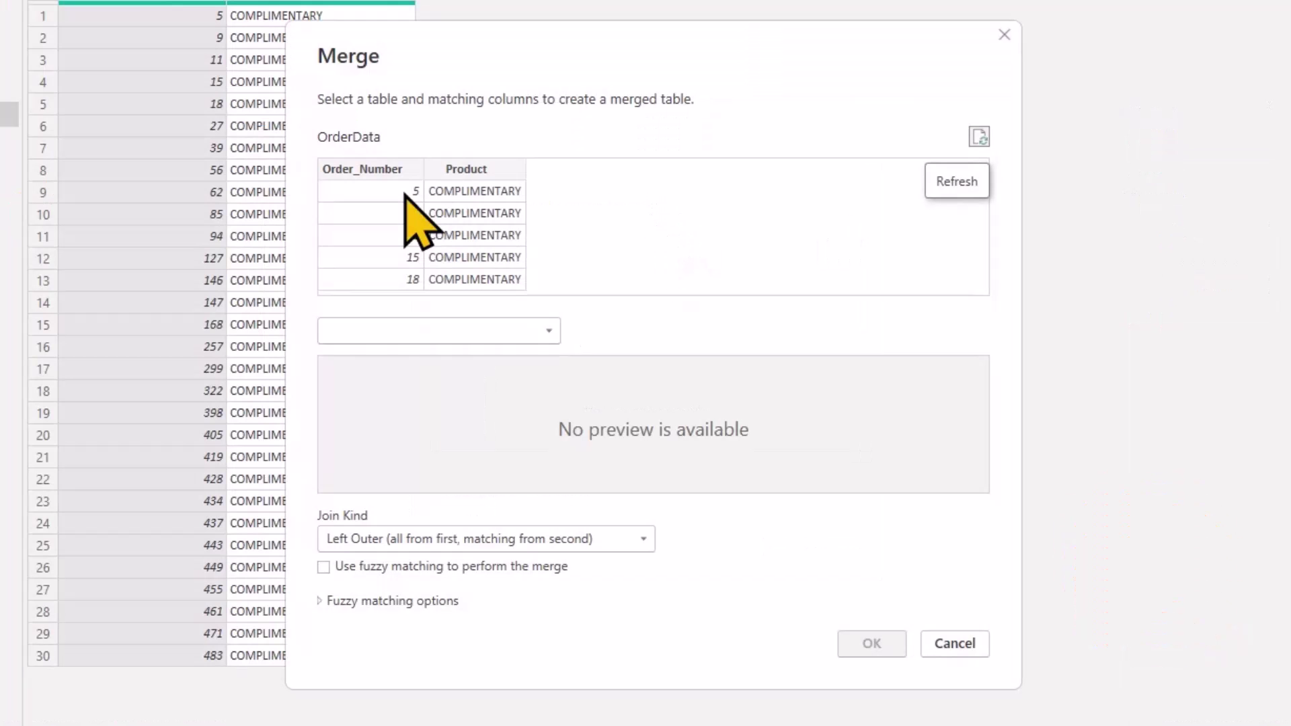
{"action": "left_click", "coordinate": [448, 330]}
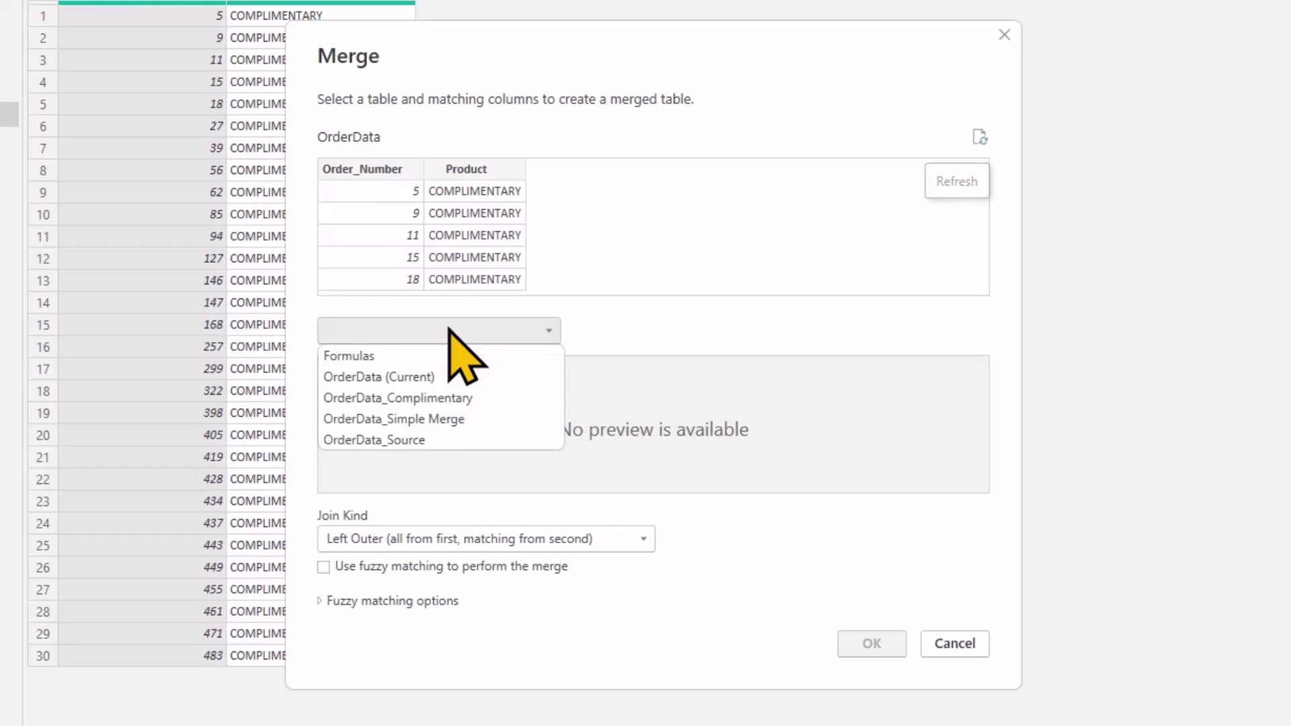
{"action": "left_click", "coordinate": [424, 377]}
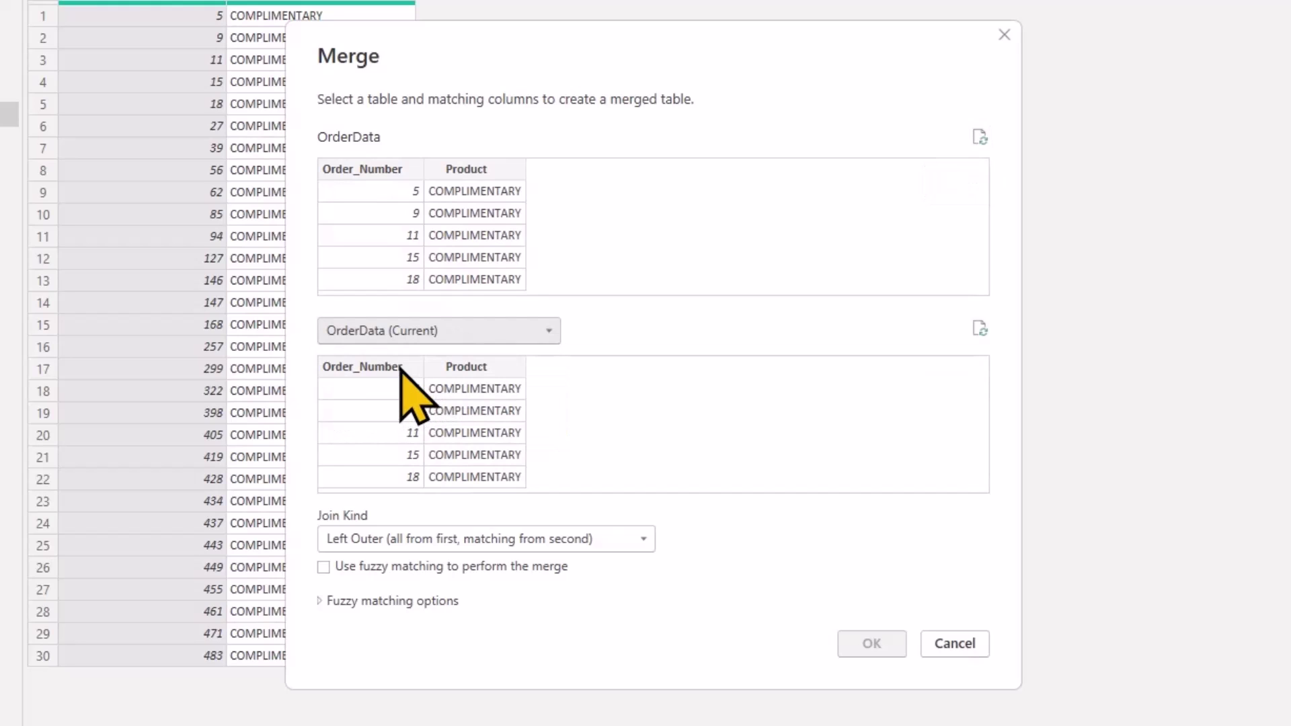
{"action": "left_click", "coordinate": [401, 368]}
{"action": "left_click", "coordinate": [387, 172]}
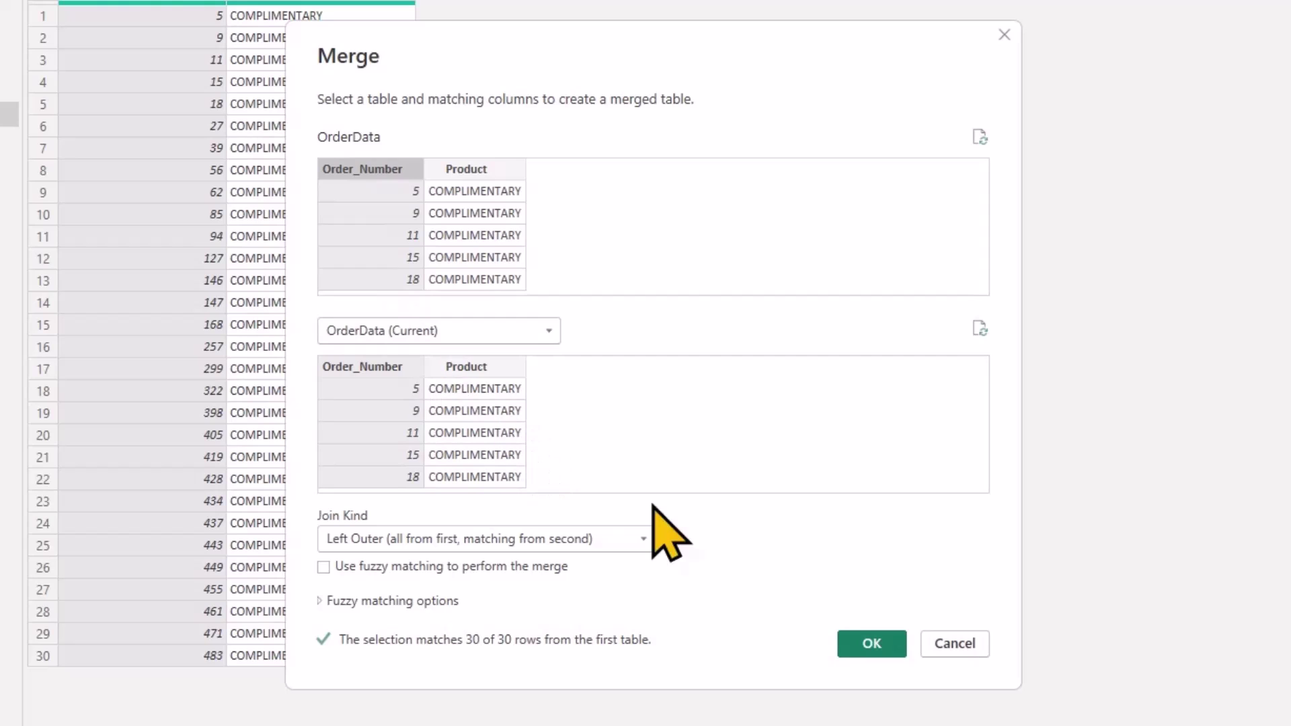
{"action": "left_click", "coordinate": [864, 647]}
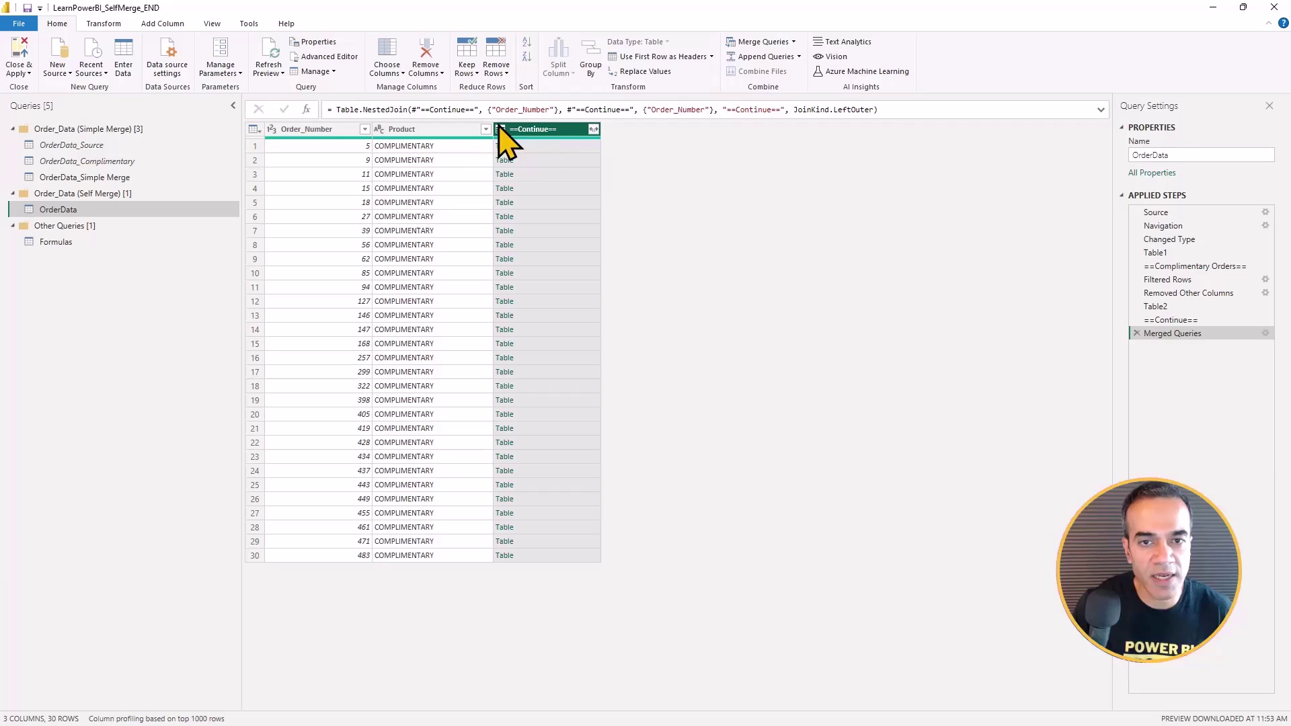
{"action": "left_click", "coordinate": [908, 110]}
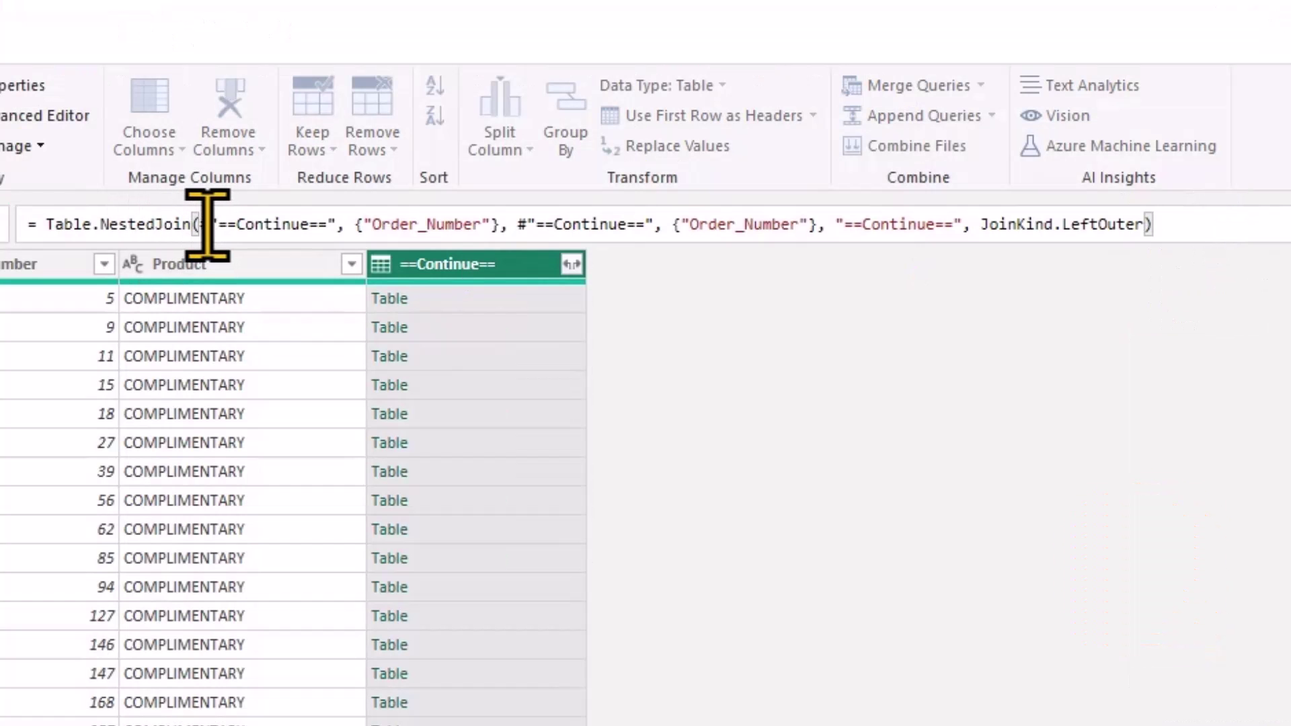
- Edit the Table.NestedJoin formula so it joins Table1 to Table2
{"action": "left_click", "coordinate": [201, 224]}
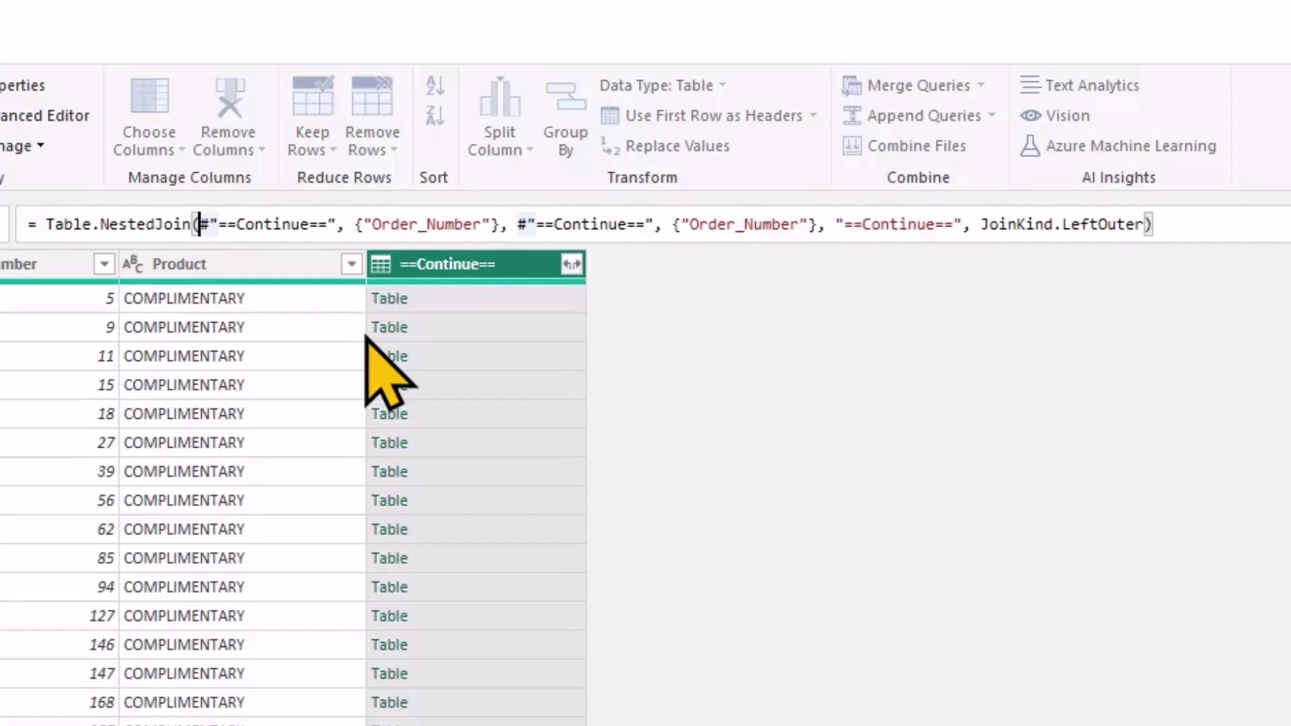
{"action": "key", "text": "ctrl+shift+Right"}
{"action": "key", "text": "ctrl+shift+Right"}
{"action": "key", "text": "ctrl+shift+Right"}
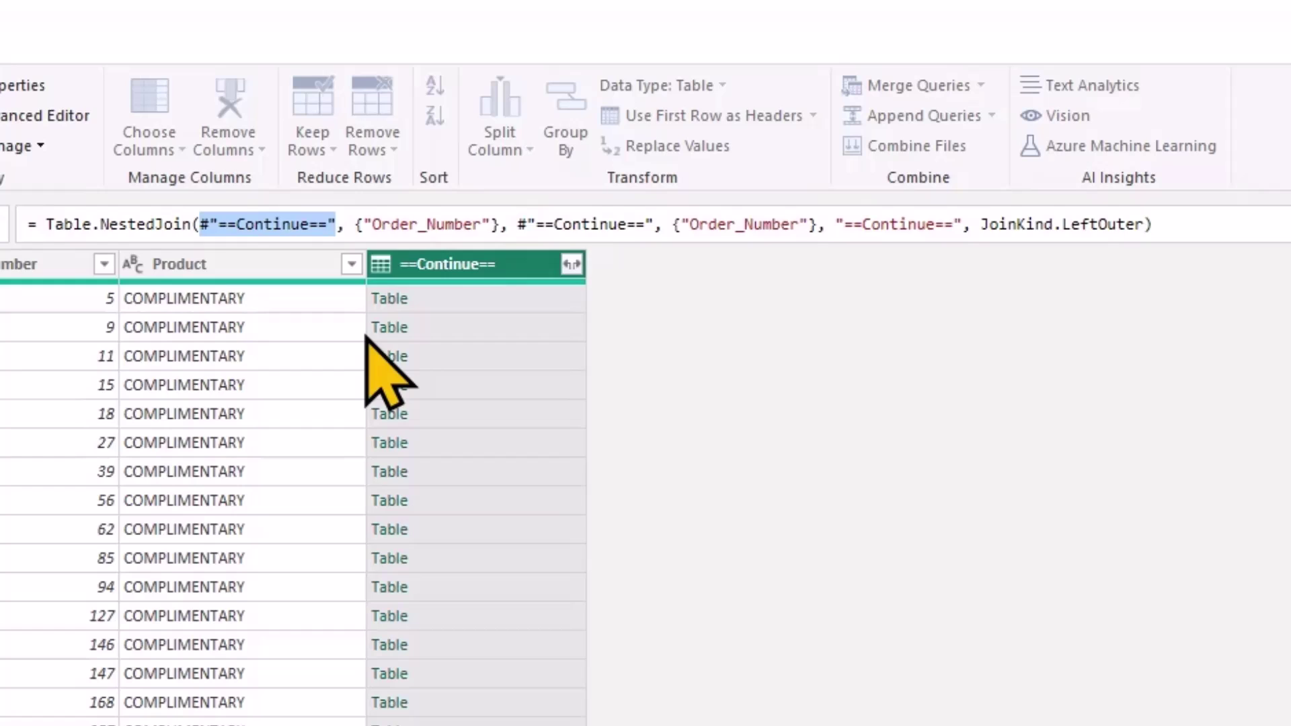
{"action": "type", "text": "Ta"}
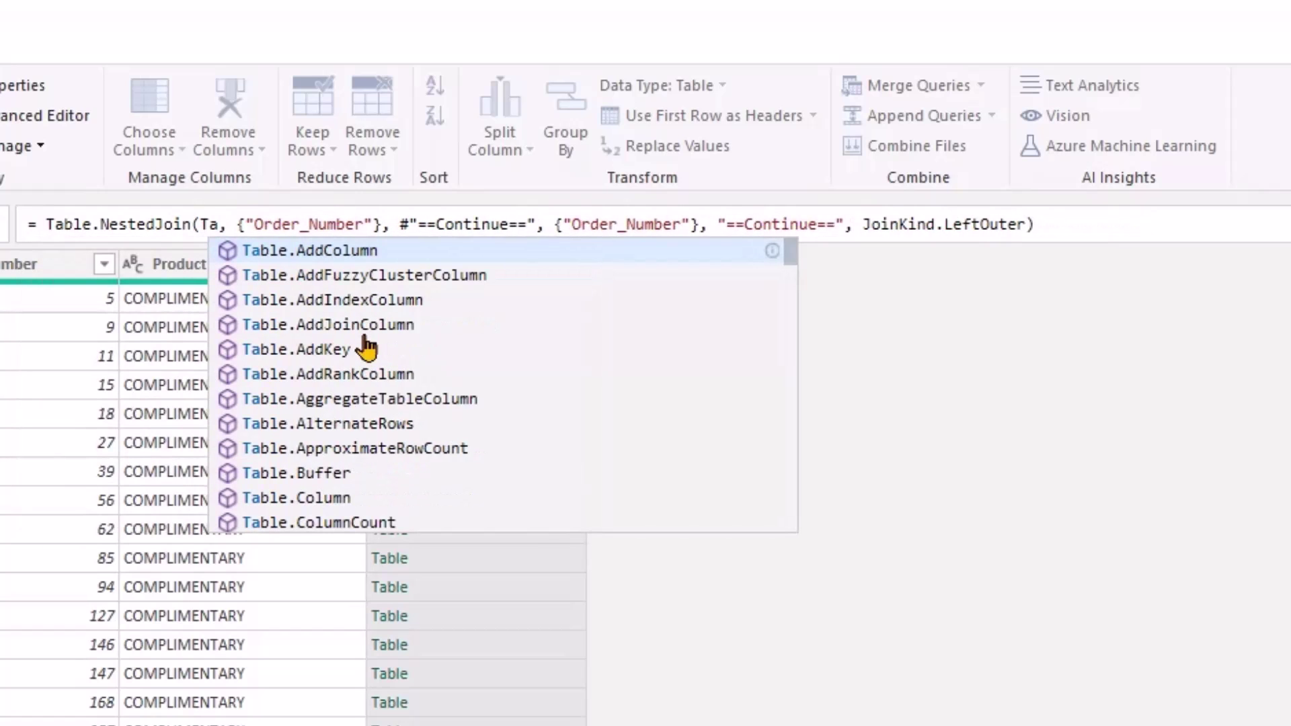
{"action": "type", "text": "ble1"}
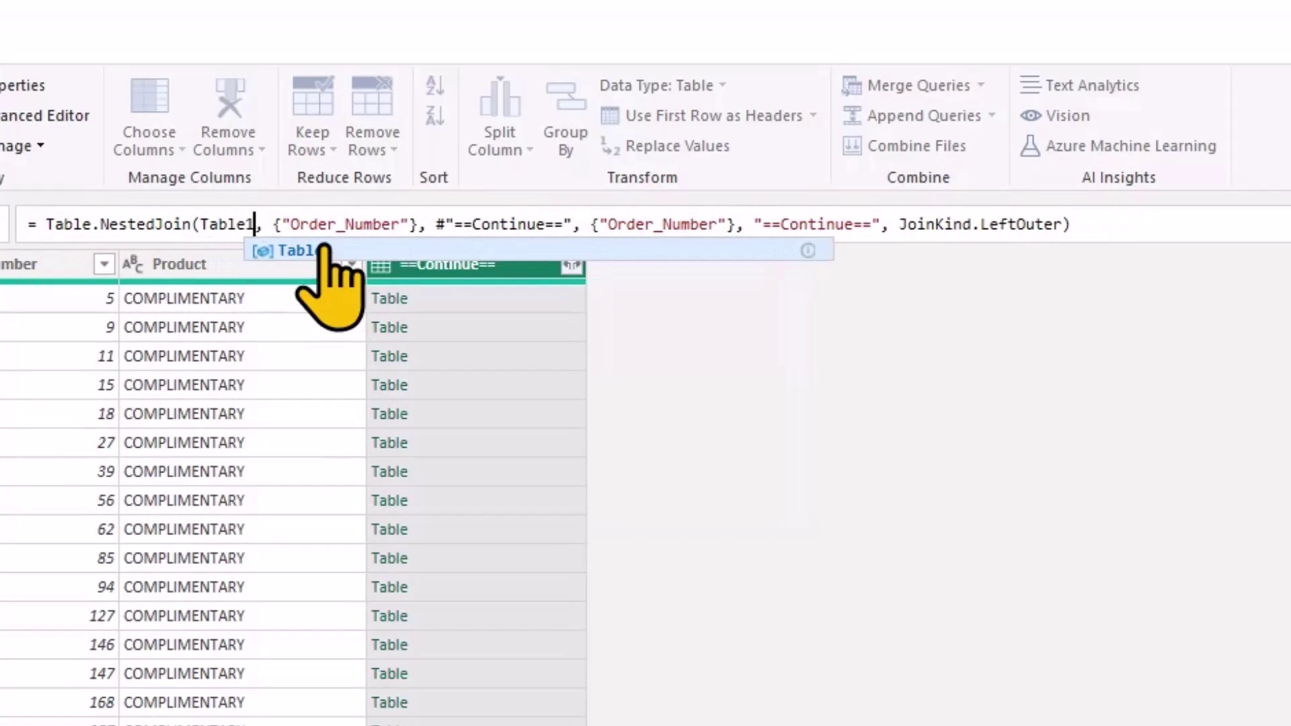
{"action": "left_click", "coordinate": [436, 222]}
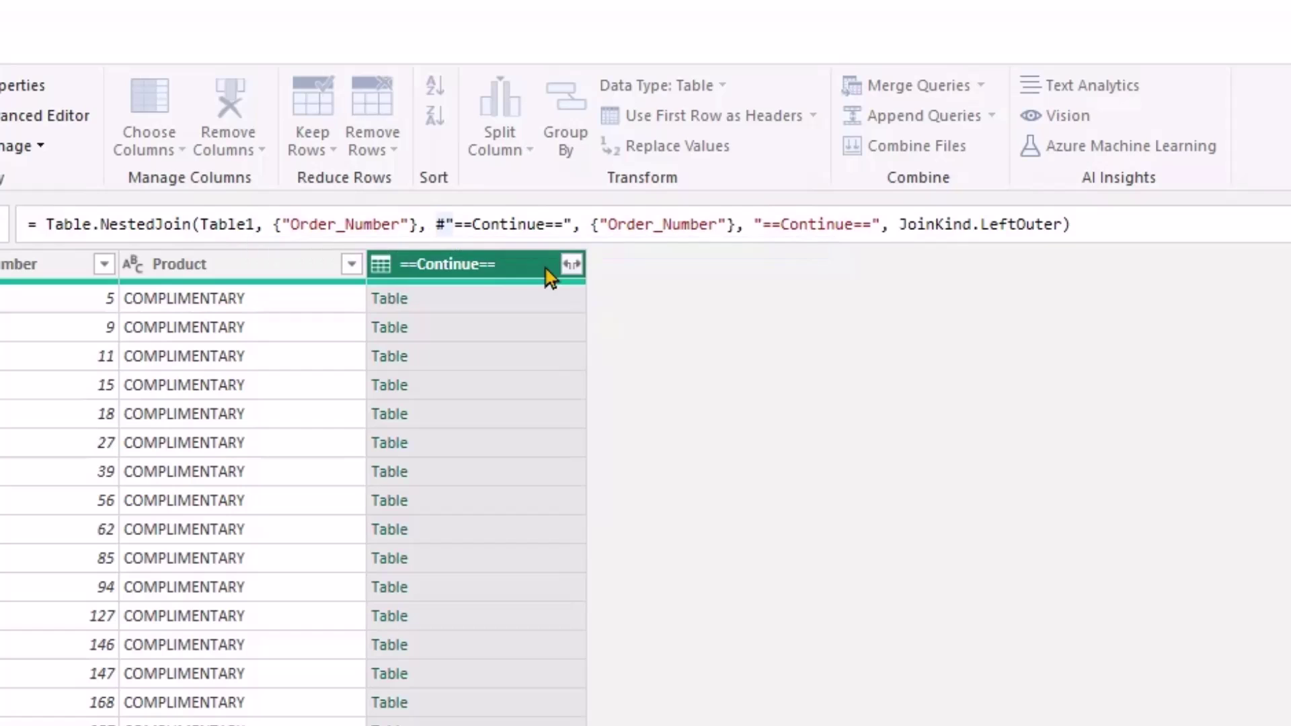
{"action": "key", "text": "ctrl+shift+Right"}
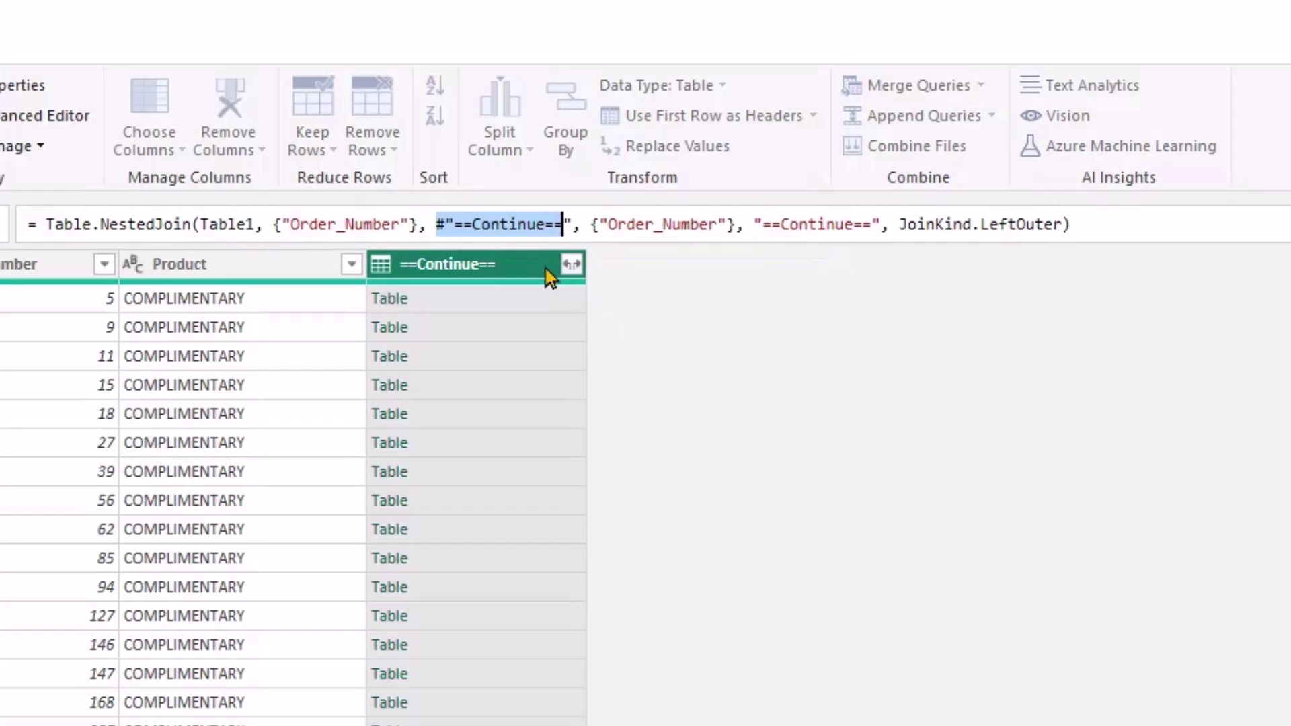
{"action": "type", "text": "Table2"}
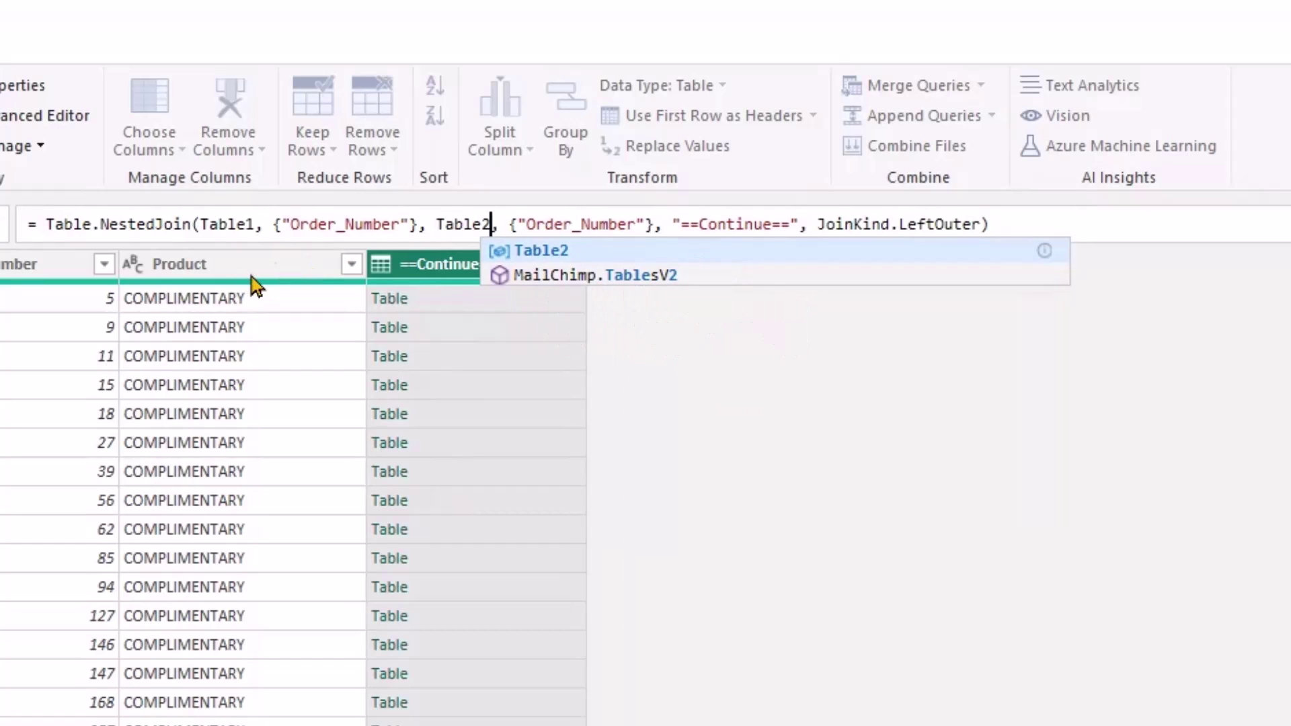
{"action": "key", "text": "Return"}
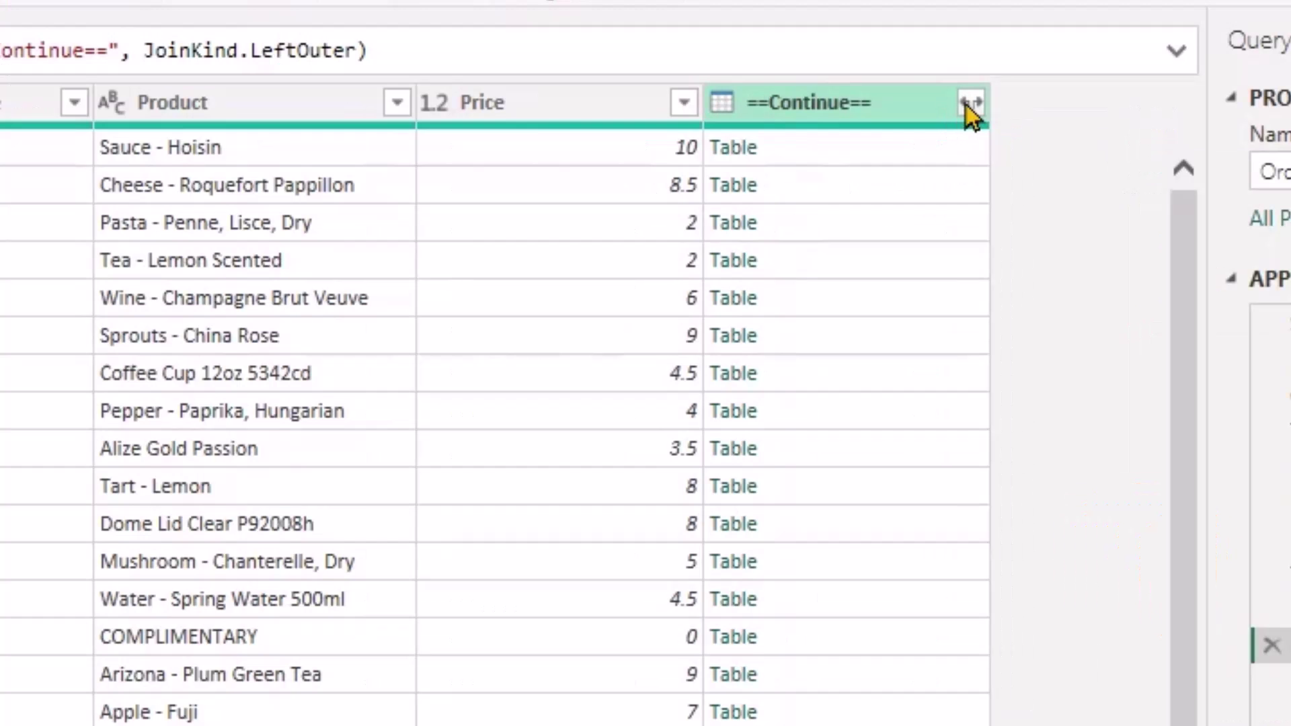
- Expand ==Continue== to just Product and rename Product.1 to Complimentary in the formula
{"action": "left_click", "coordinate": [969, 103]}
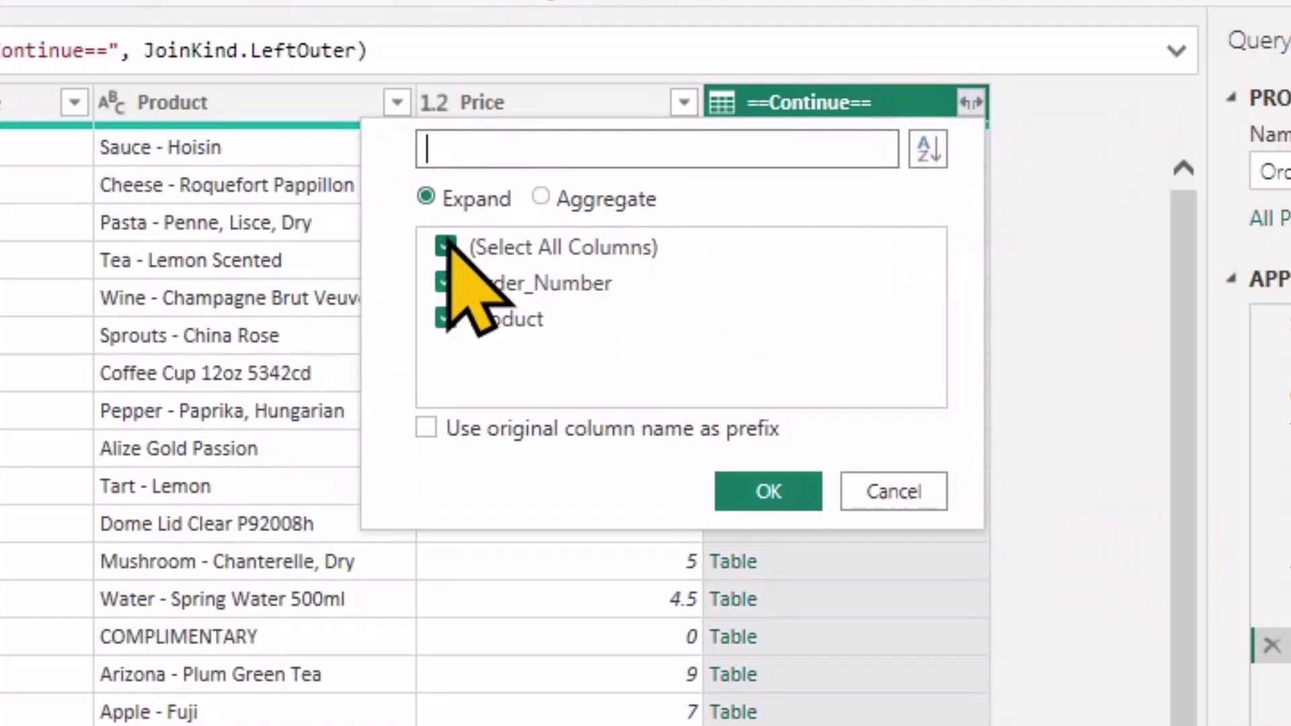
{"action": "left_click", "coordinate": [445, 247]}
{"action": "left_click", "coordinate": [447, 320]}
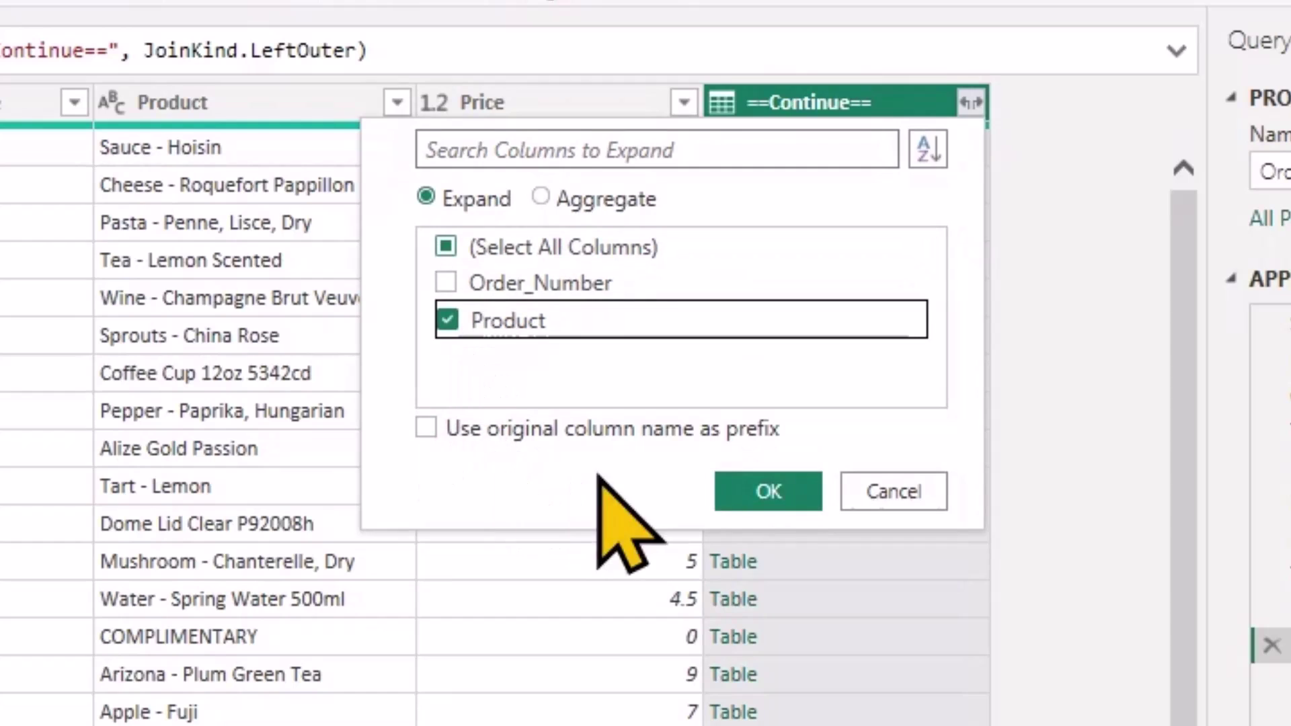
{"action": "left_click", "coordinate": [769, 491]}
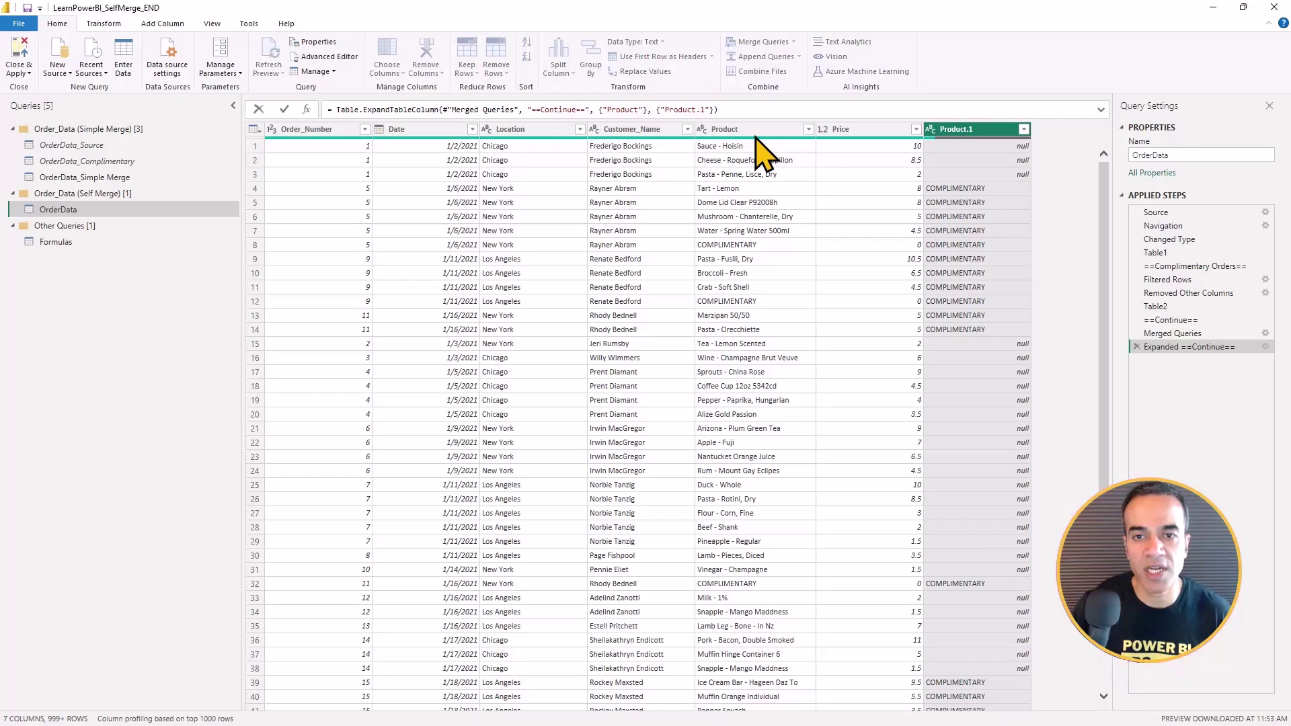
{"action": "key", "text": "ctrl+shift+Left"}
{"action": "key", "text": "ctrl+shift+Left"}
{"action": "key", "text": "ctrl+shift+Left"}
{"action": "type", "text": "Comp"}
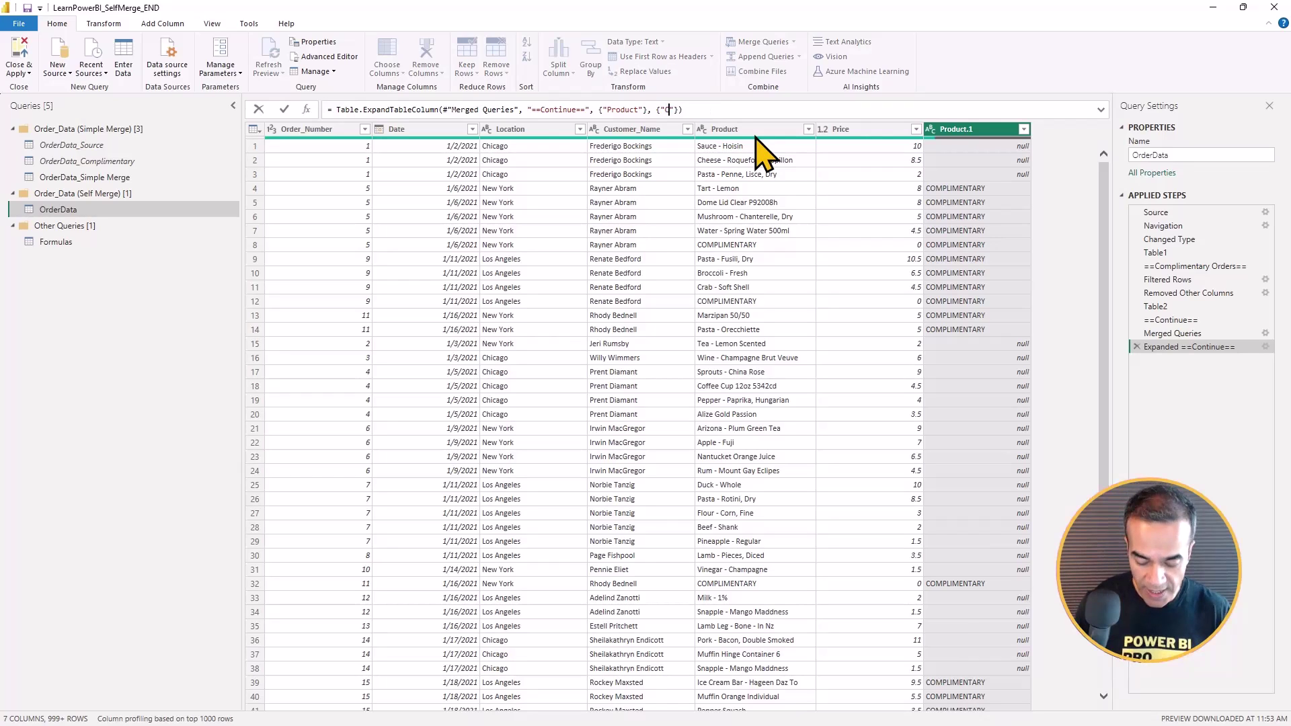
{"action": "type", "text": "limentary"}
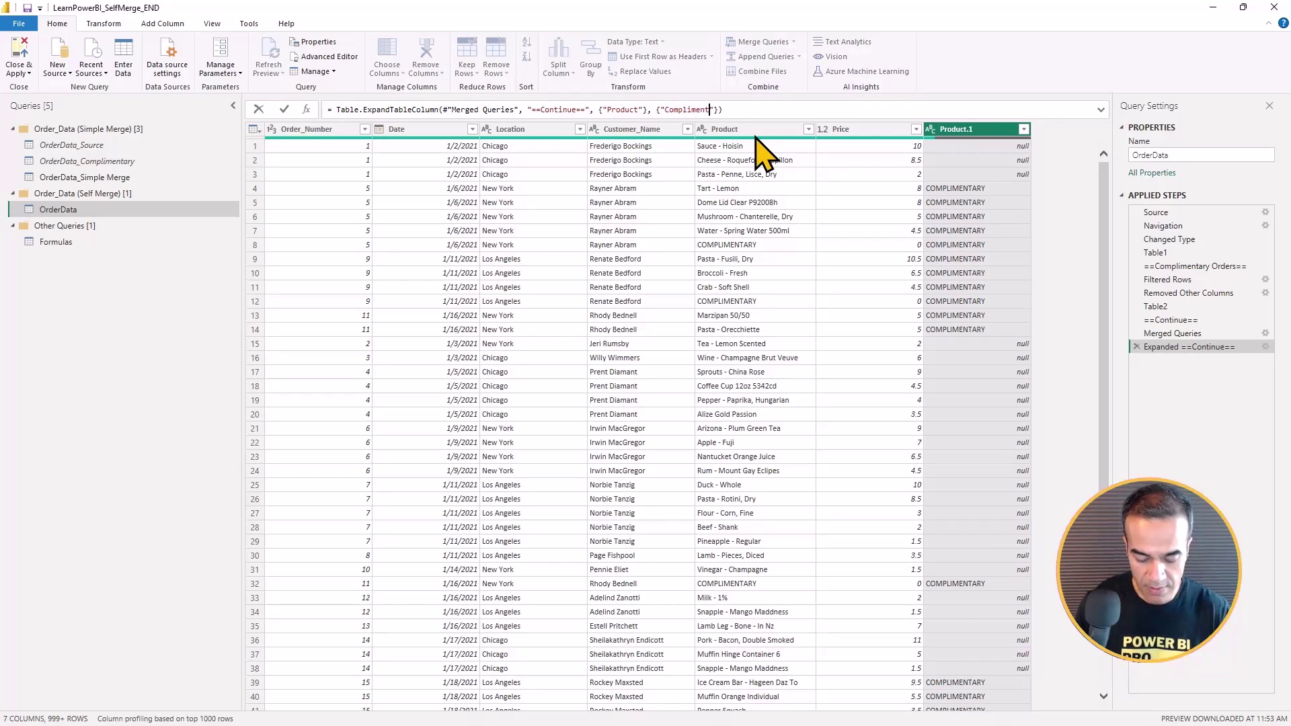
{"action": "key", "text": "Return"}
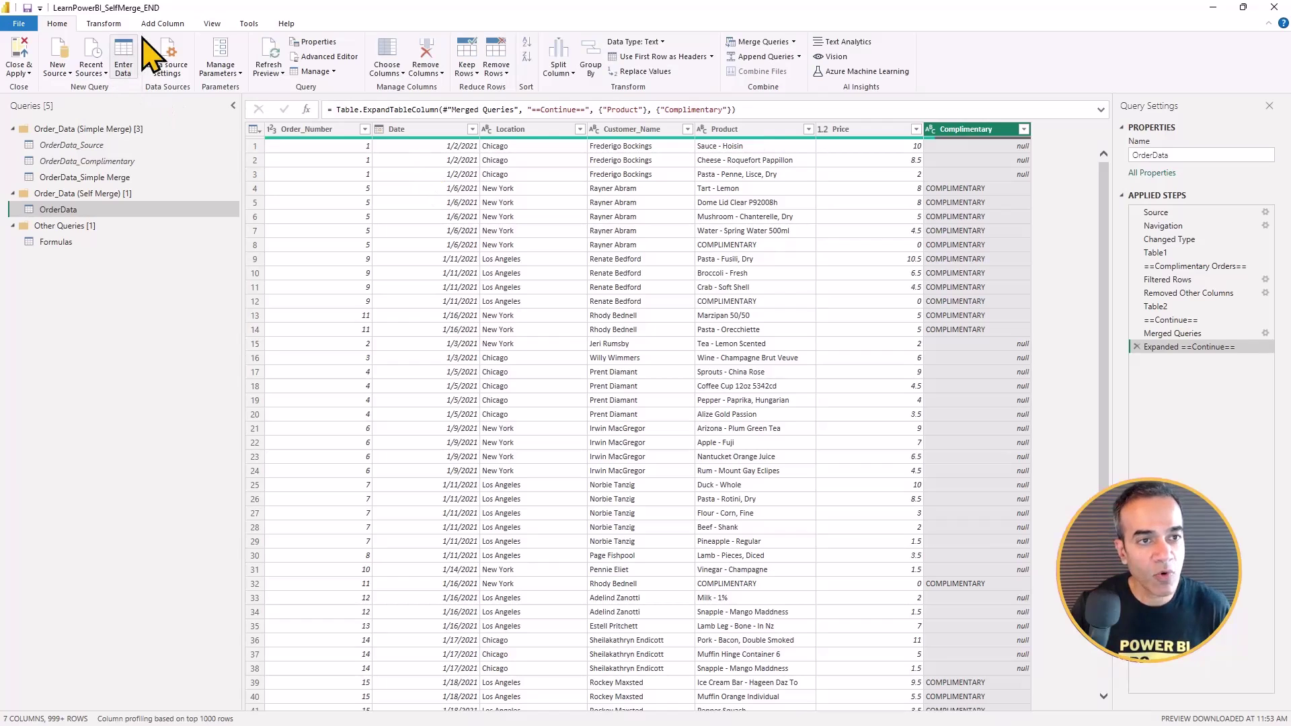
{"action": "left_click", "coordinate": [162, 23]}
- Start a new custom column named Price Updated
{"action": "left_click", "coordinate": [64, 64]}
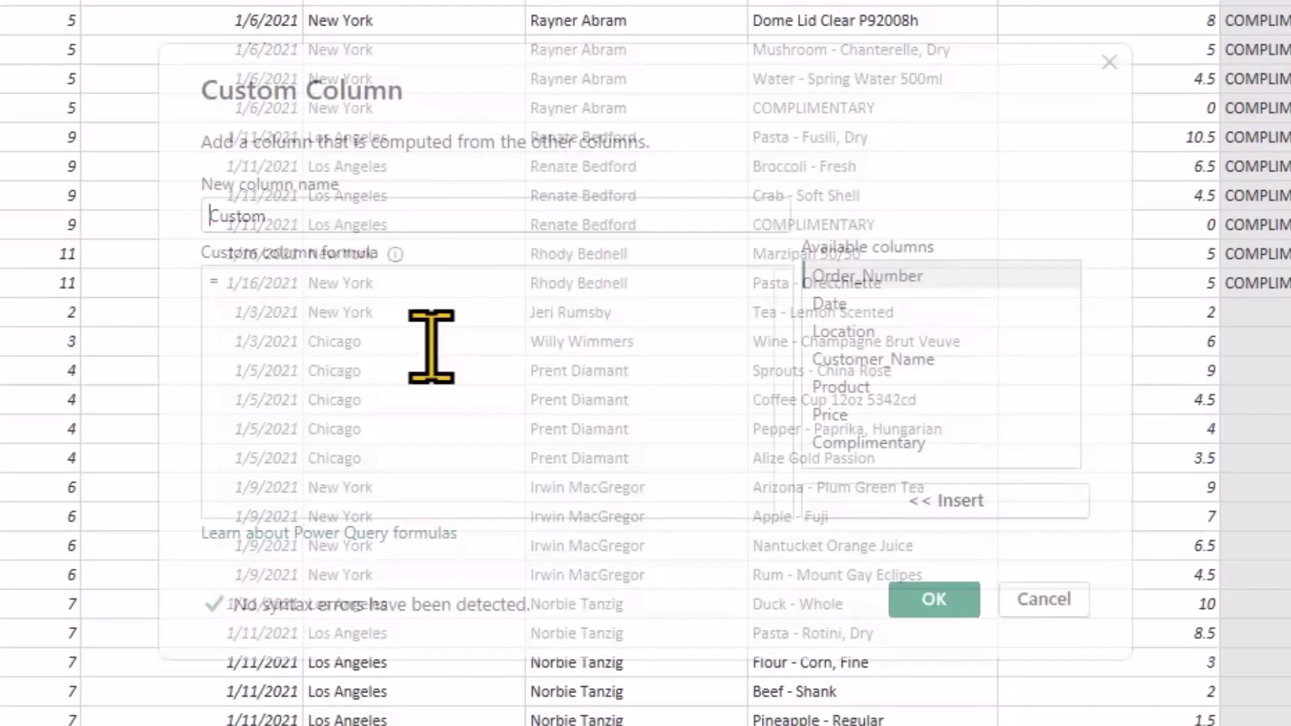
{"action": "left_click_drag", "start_coordinate": [325, 215], "coordinate": [71, 239]}
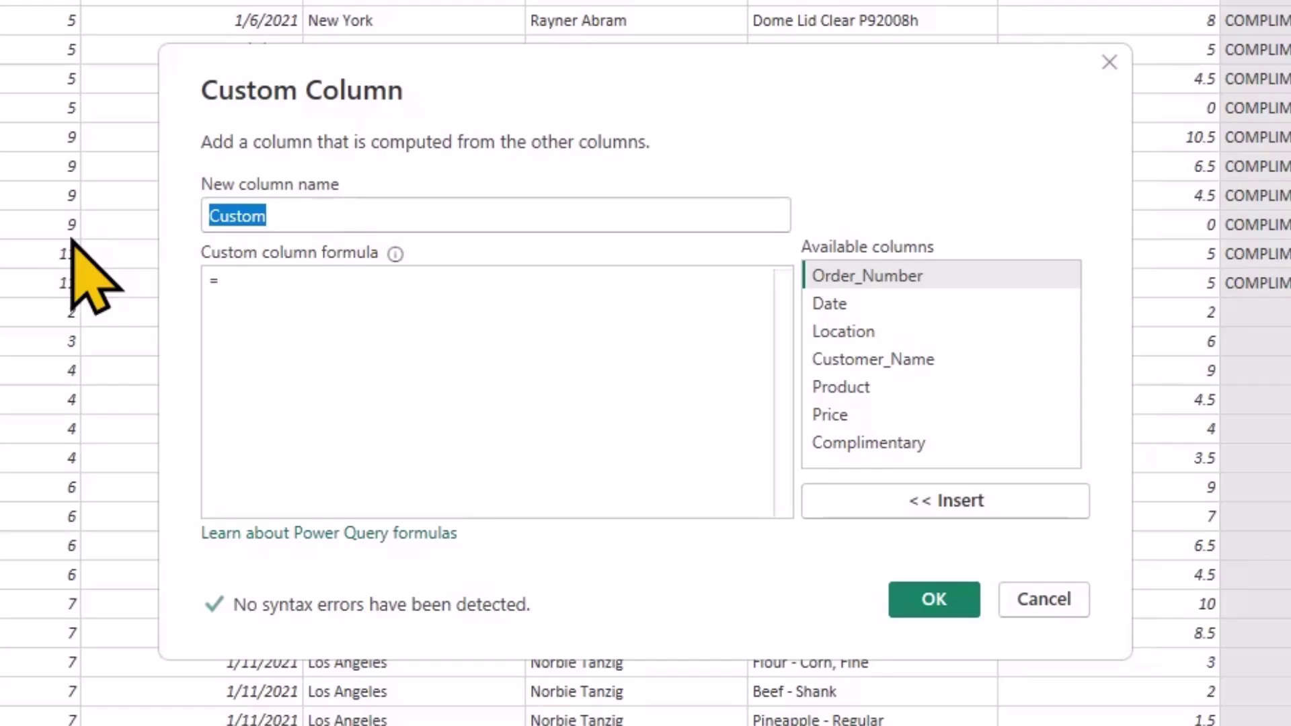
{"action": "type", "text": "C"}
{"action": "key", "text": "BackSpace"}
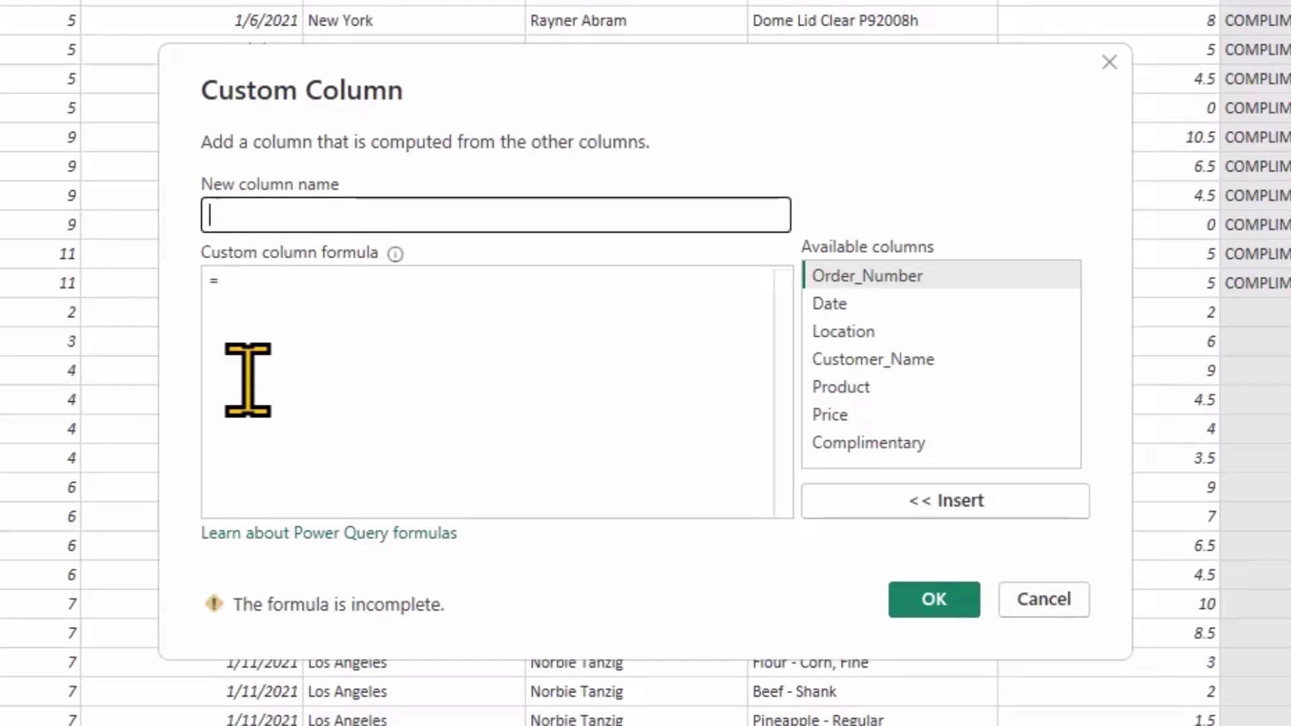
{"action": "type", "text": "Price Updated"}
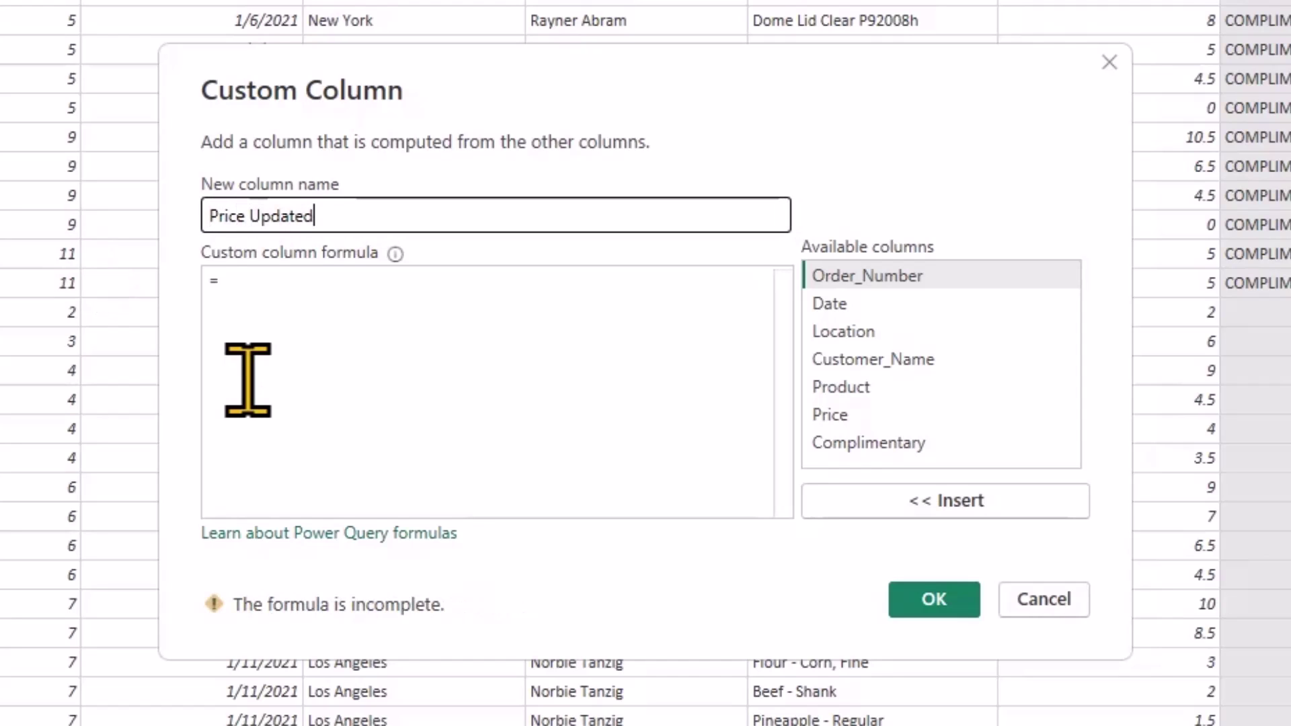
- Use formula if [Complimentary] <> null then 0 else [Price], typed as Fixed decimal number
{"action": "left_click", "coordinate": [352, 299]}
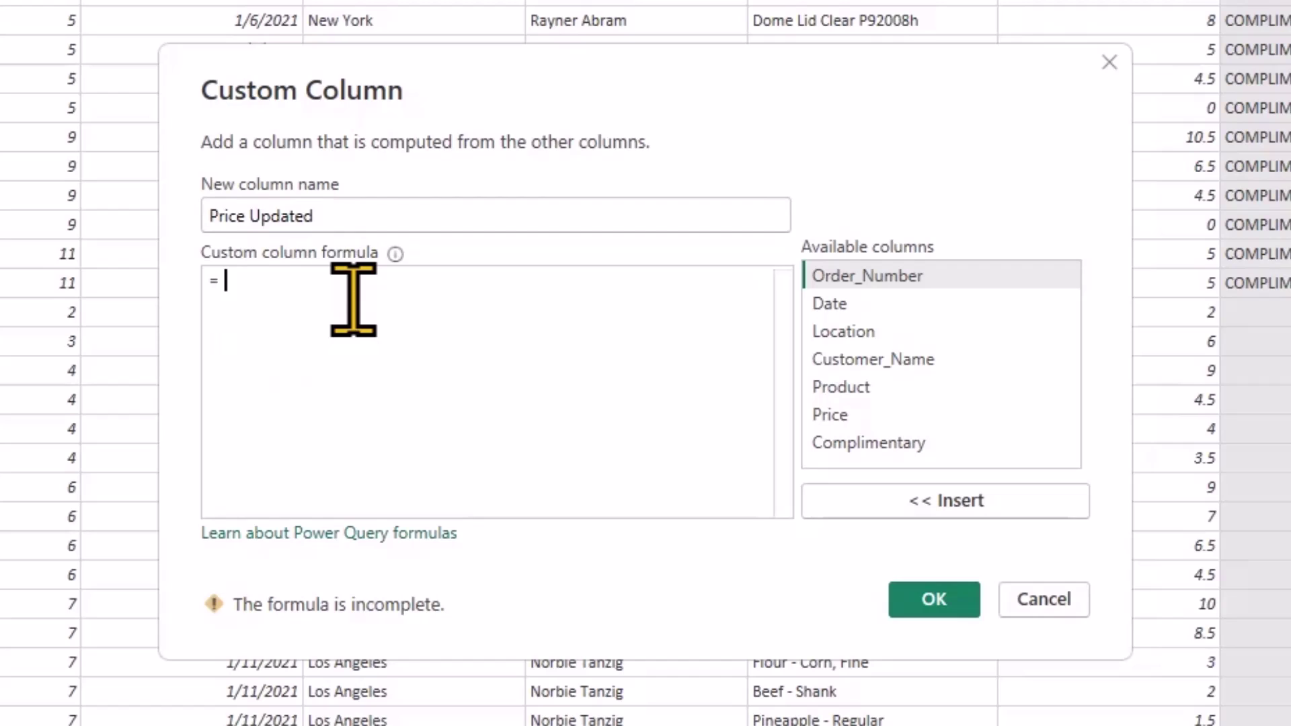
{"action": "type", "text": "if"}
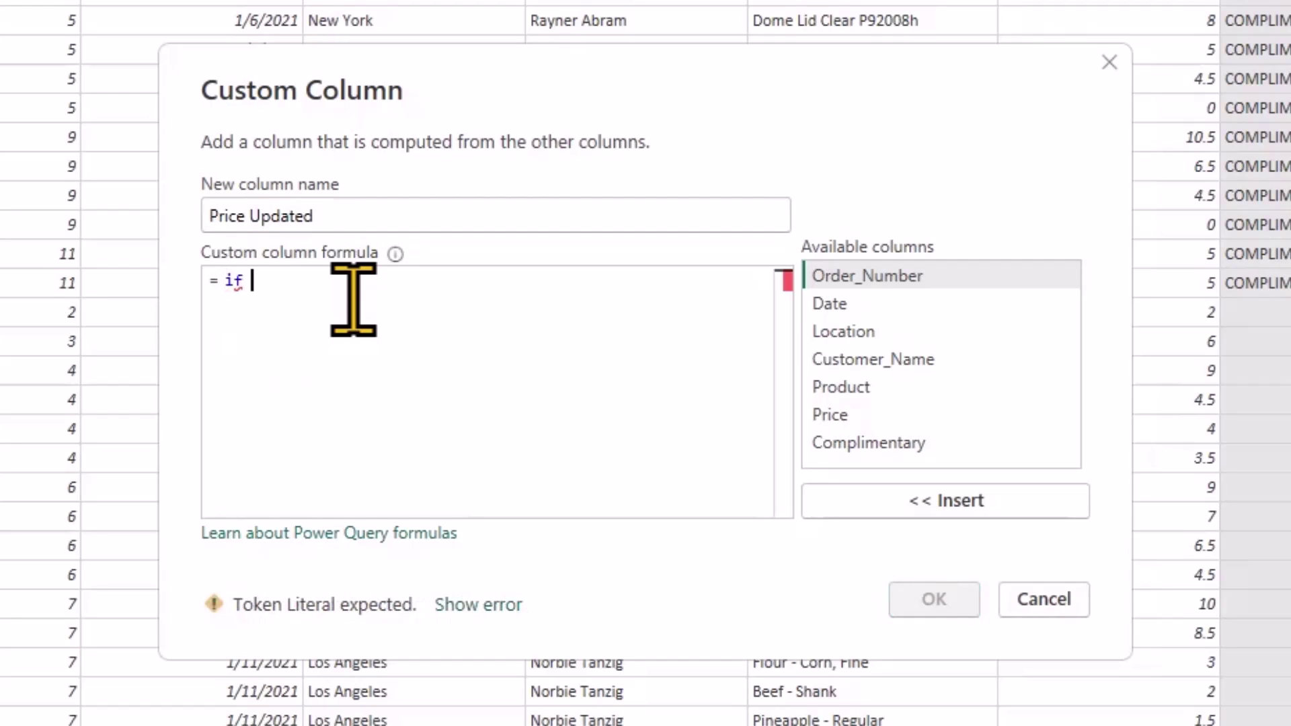
{"action": "left_click", "coordinate": [865, 449]}
{"action": "double_click", "coordinate": [868, 444]}
{"action": "type", "text": "<> nul"}
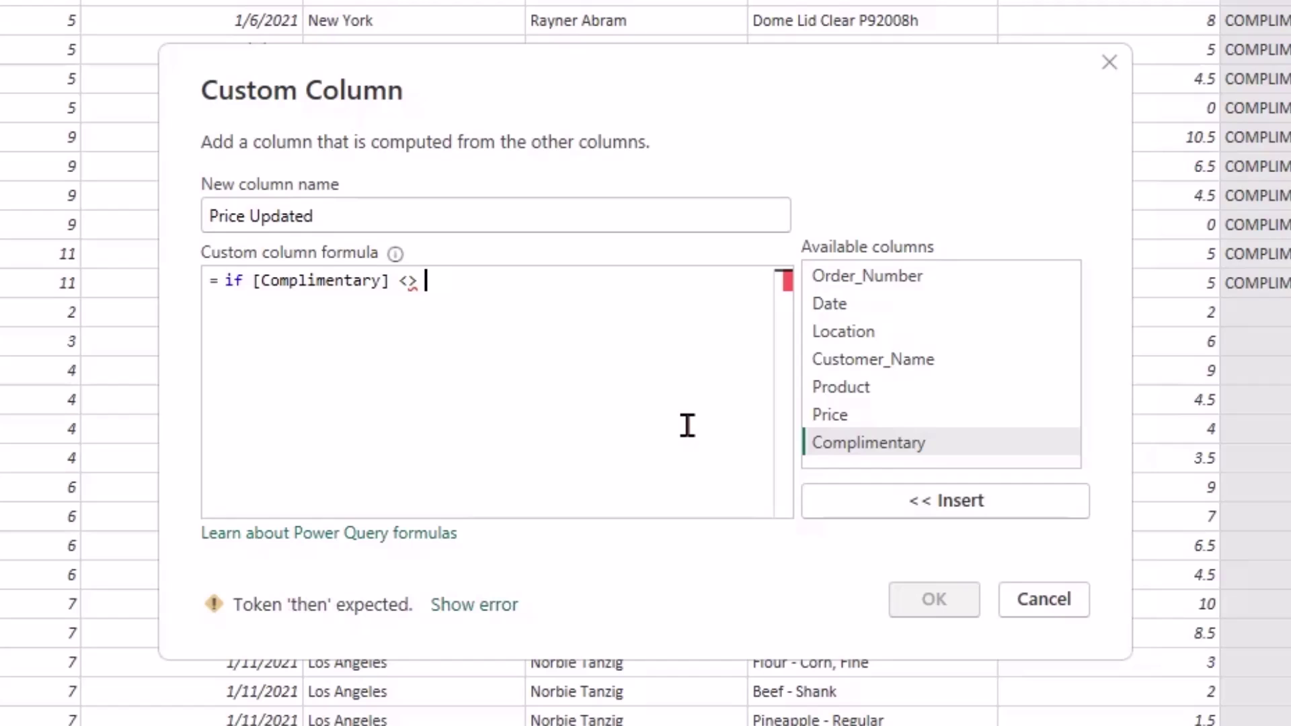
{"action": "type", "text": "l"}
{"action": "key", "text": "Return"}
{"action": "type", "text": "then 0"}
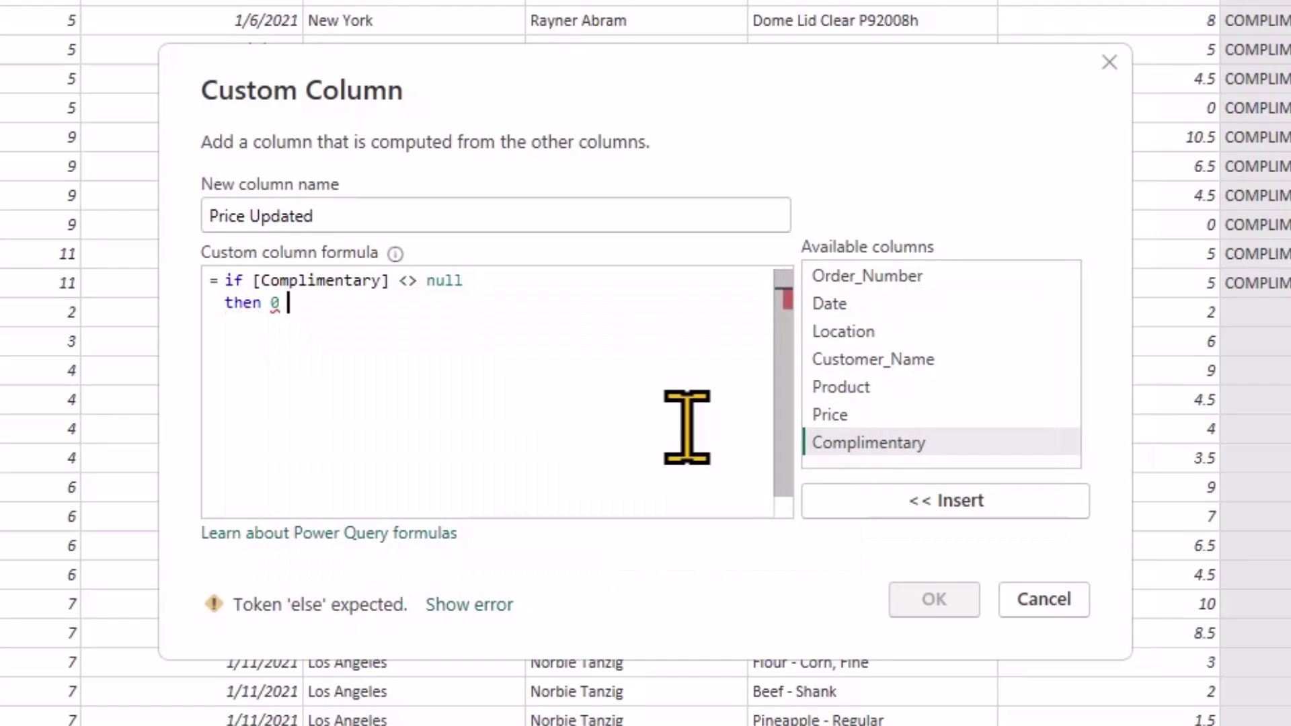
{"action": "key", "text": "Return"}
{"action": "type", "text": "else"}
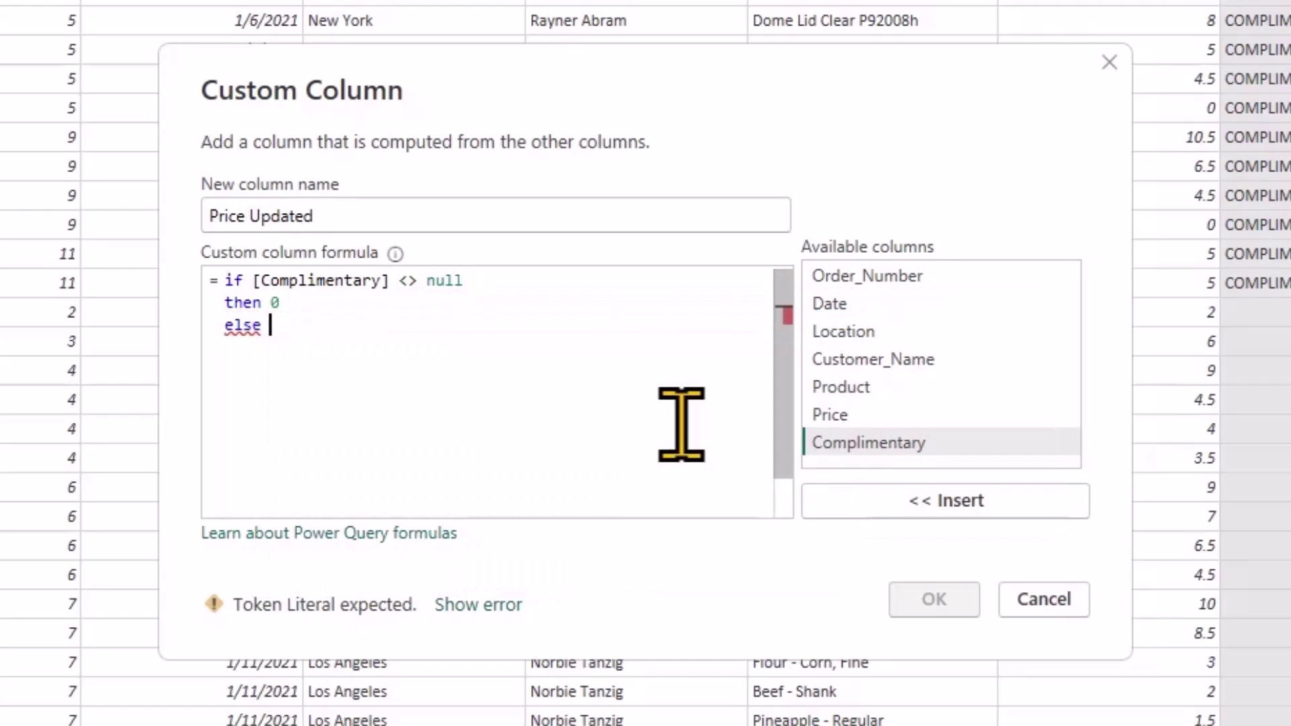
{"action": "double_click", "coordinate": [868, 420]}
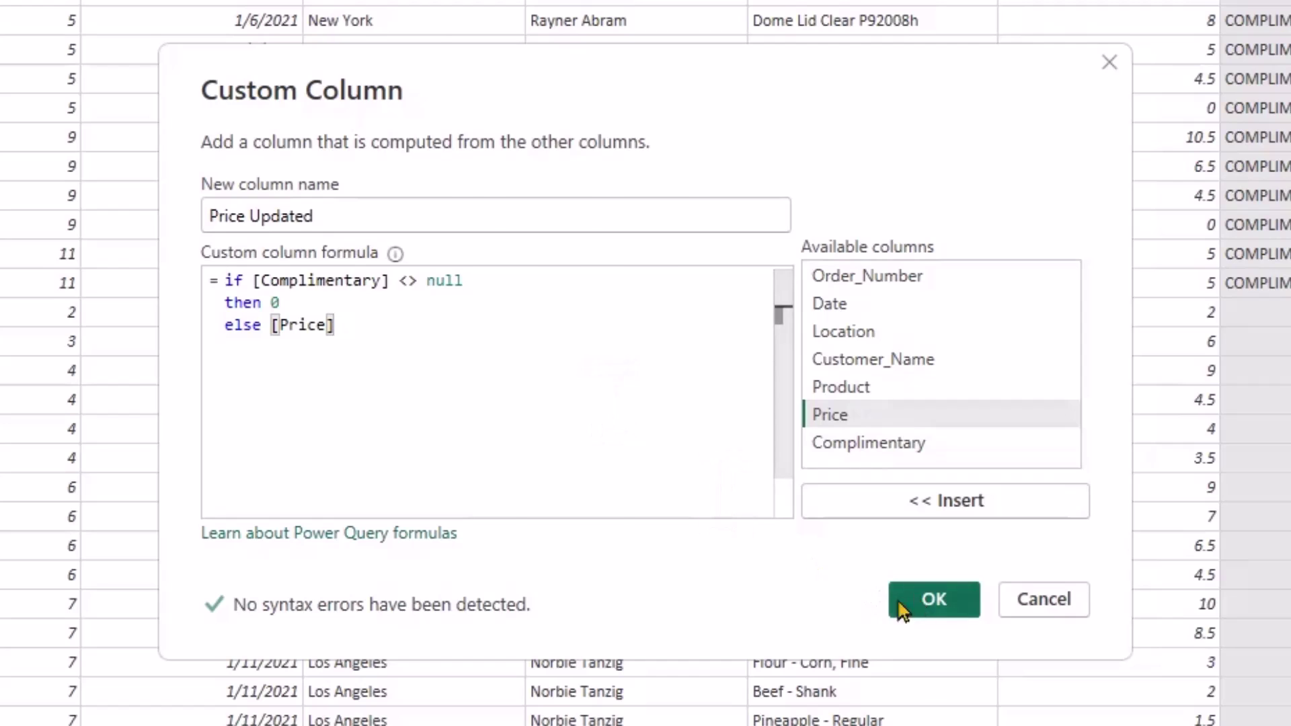
{"action": "left_click", "coordinate": [902, 607]}
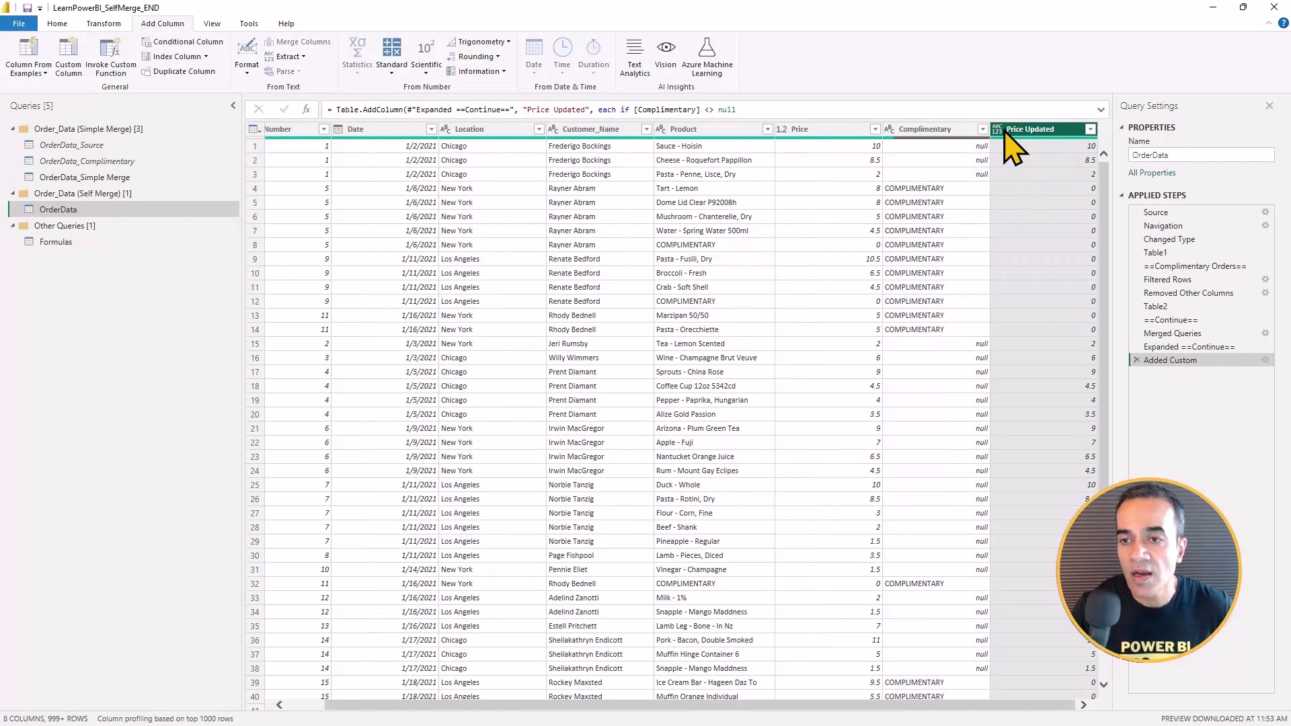
{"action": "left_click", "coordinate": [999, 129]}
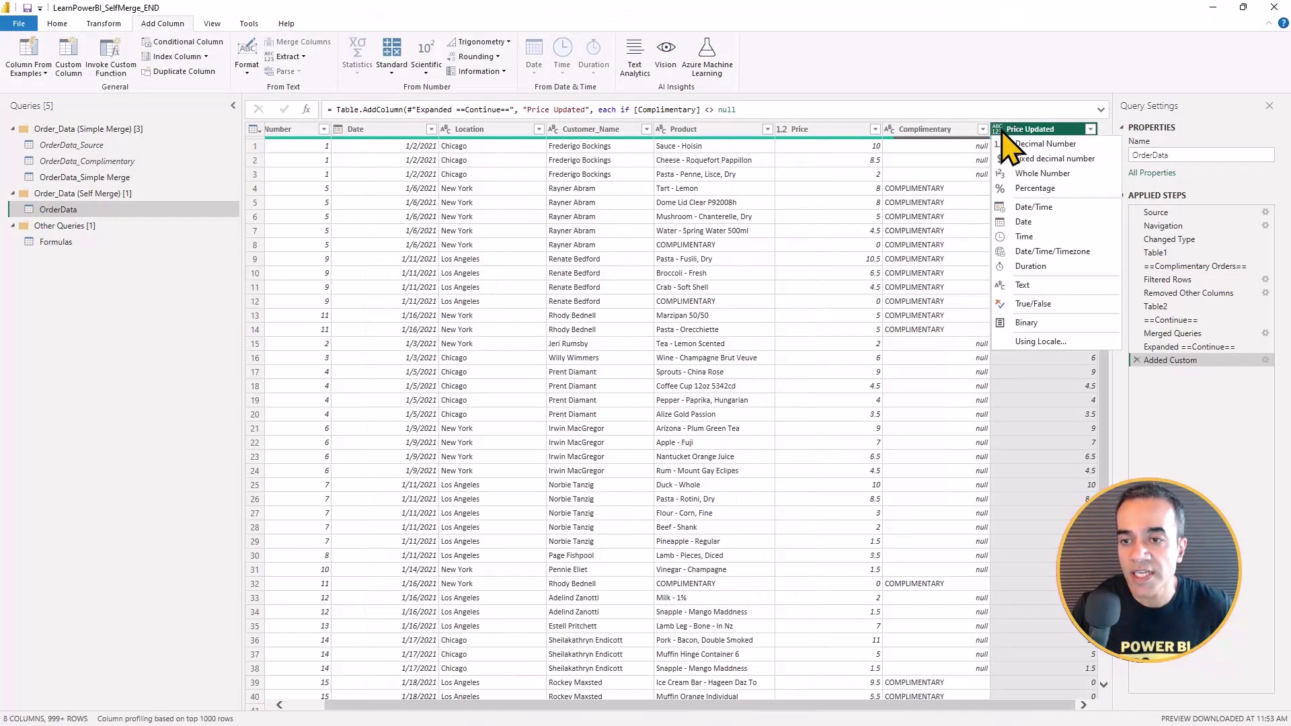
{"action": "left_click", "coordinate": [1069, 158]}
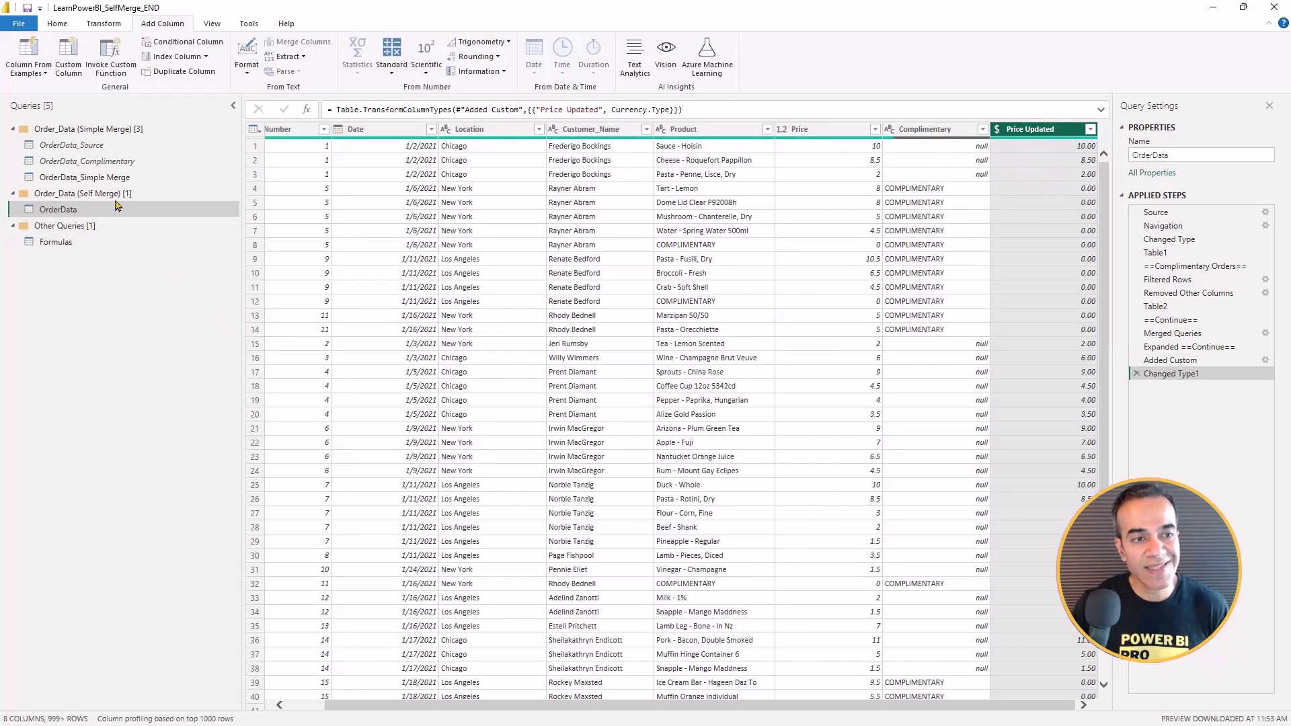
- Compare the OrderData_Simple Merge query with OrderData
{"action": "left_click", "coordinate": [116, 179]}
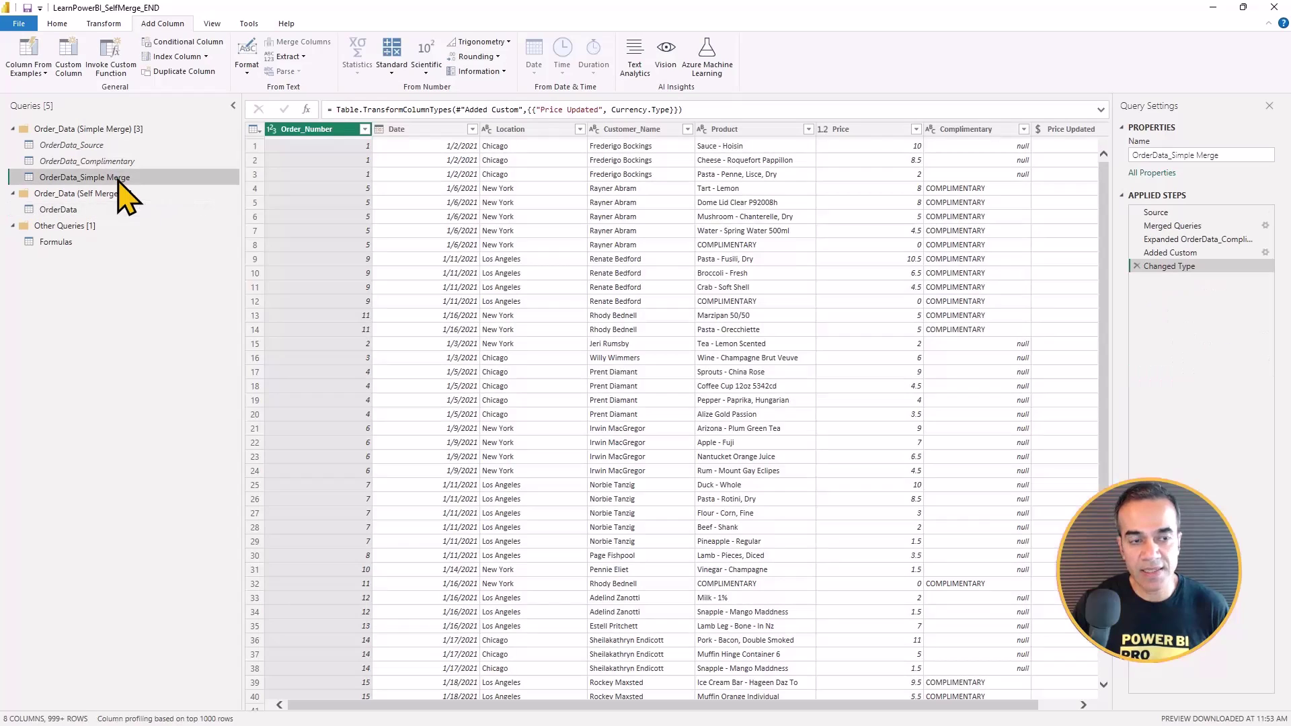
{"action": "left_click", "coordinate": [101, 211]}
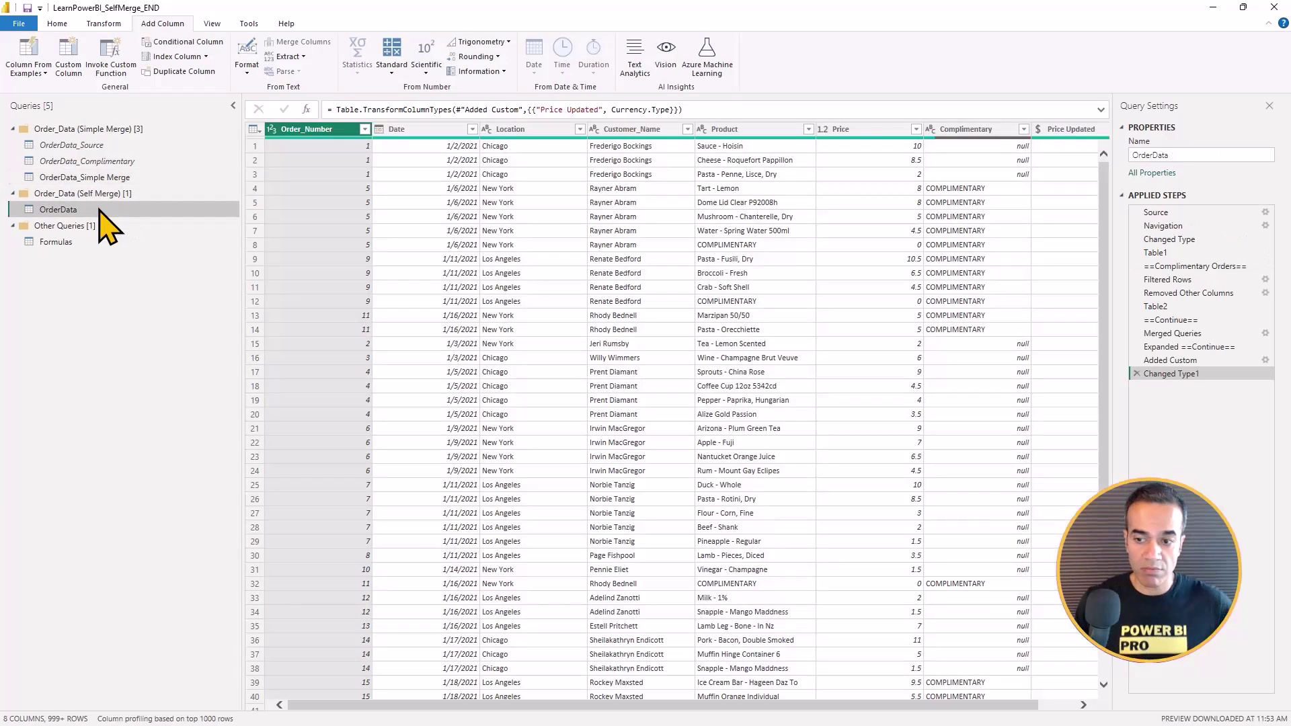